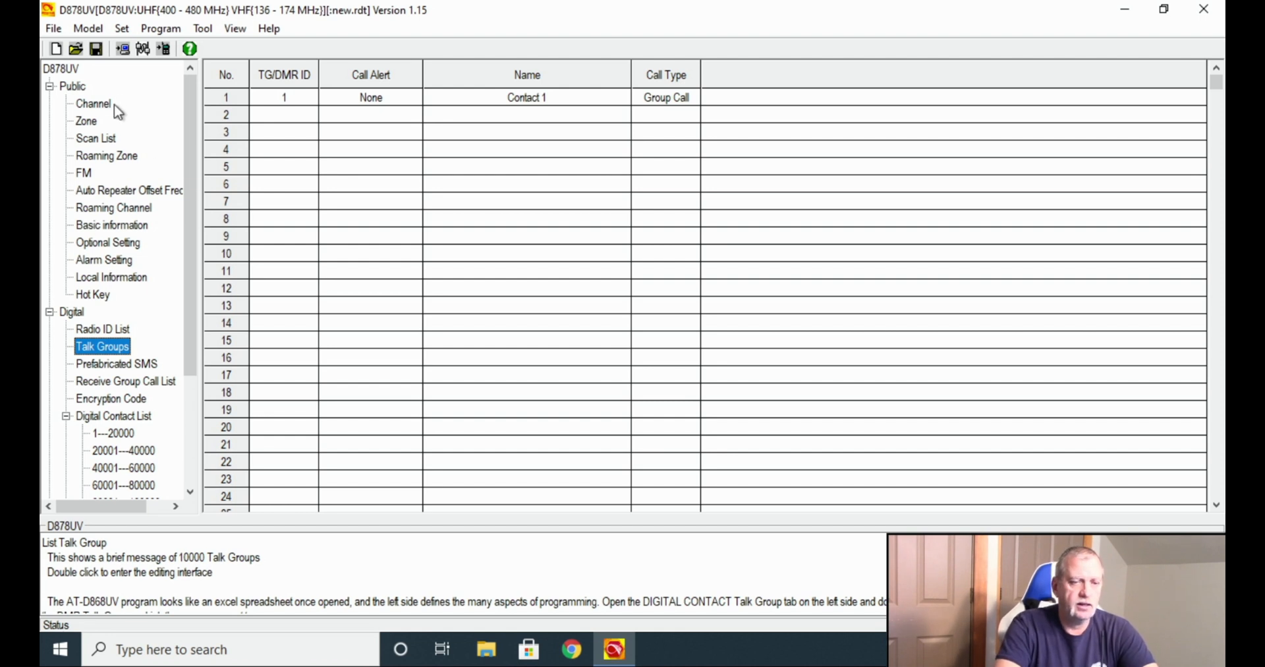
# Look through the Channel, Zone, Scan List and FM broadcast lists.
pyautogui.click(111, 108)
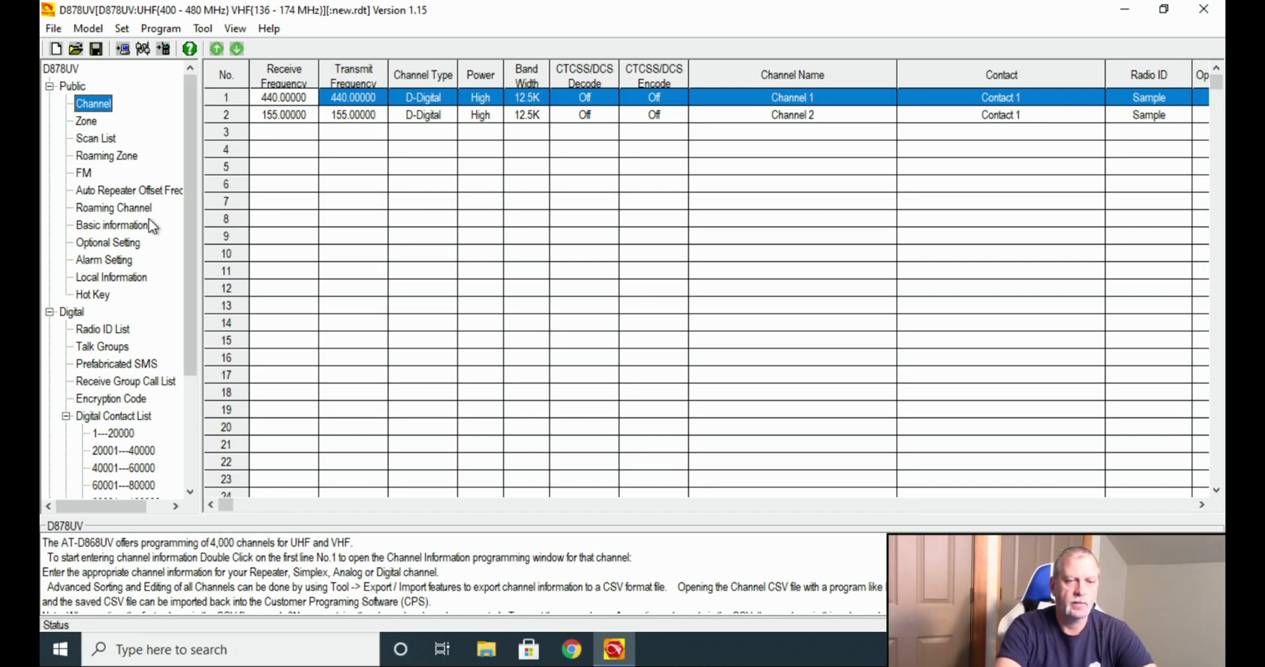
pyautogui.click(90, 124)
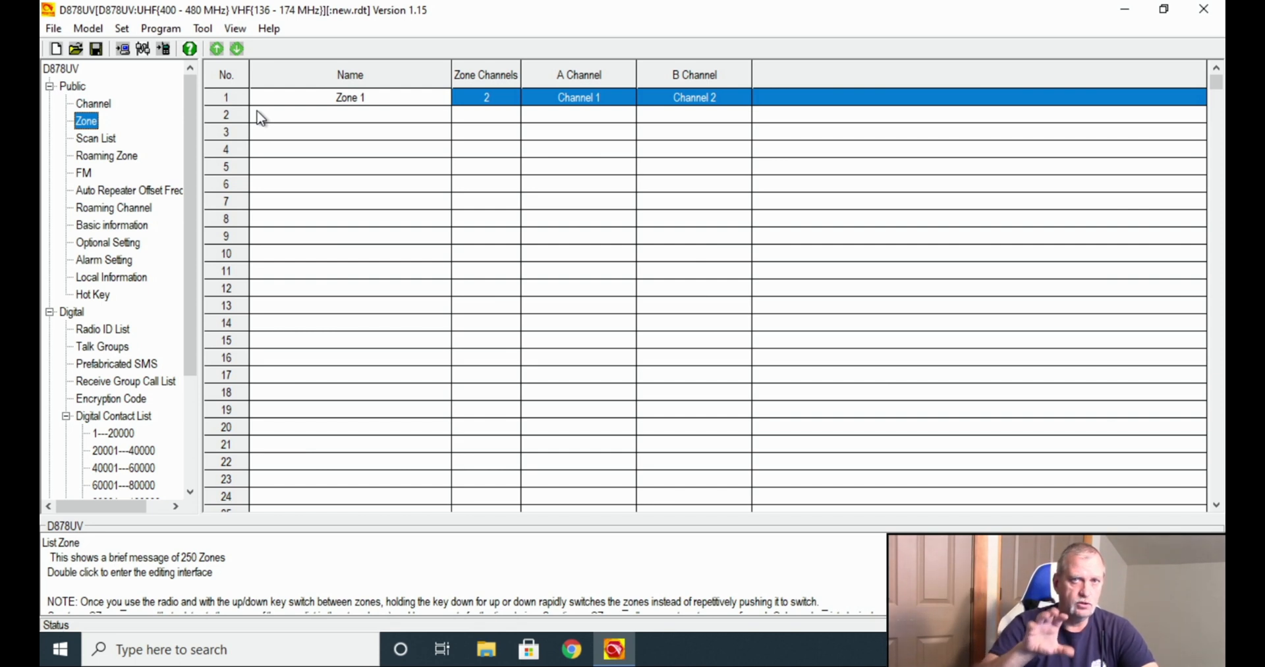
pyautogui.click(99, 140)
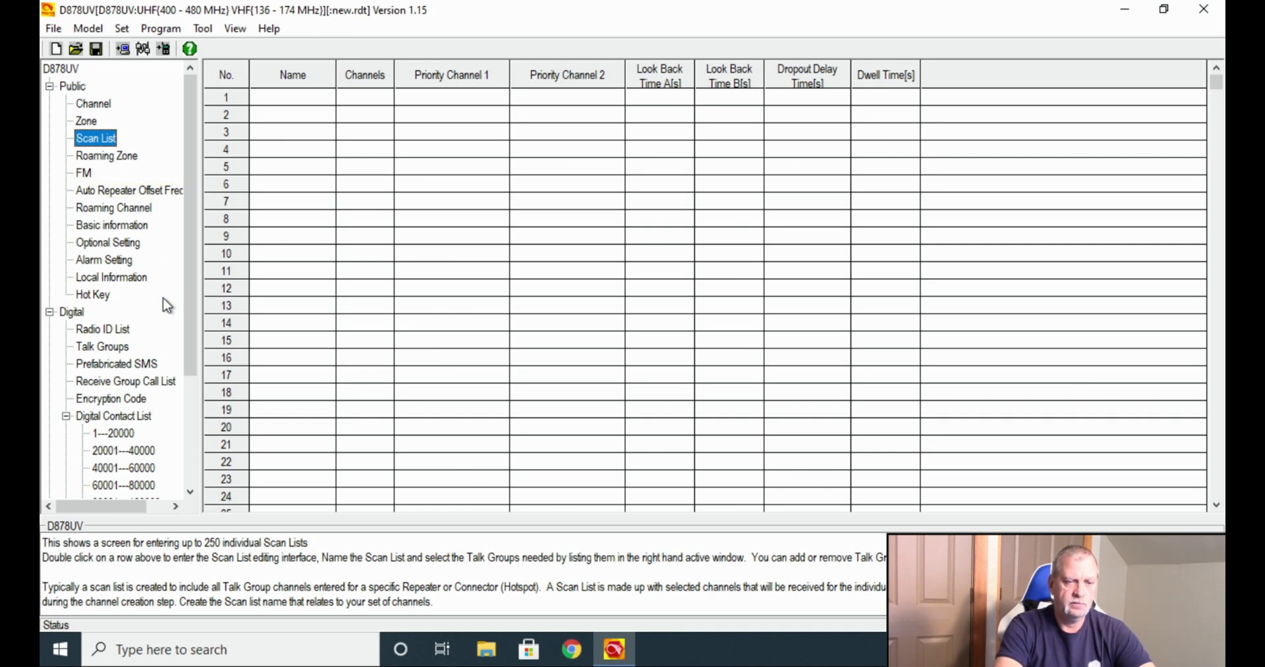
pyautogui.click(88, 175)
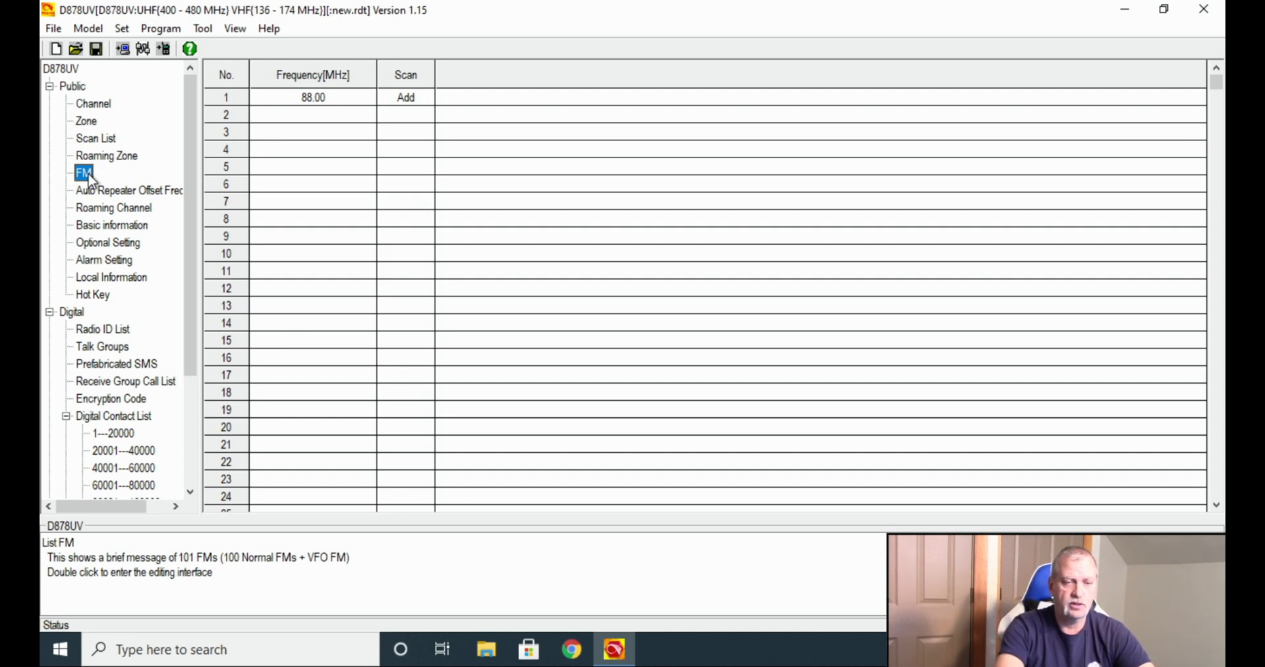
# Open and cancel Optional Setting, then view Talk Groups and the empty Digital Contact List.
pyautogui.doubleClick(130, 245)
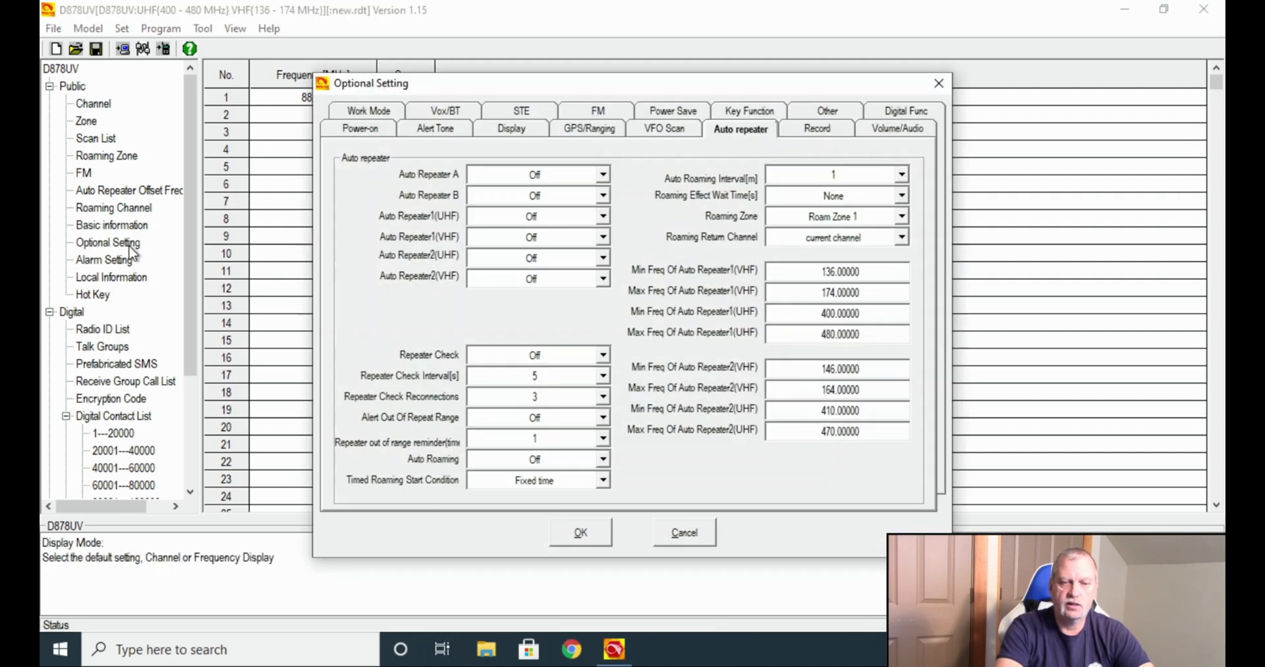
pyautogui.click(682, 532)
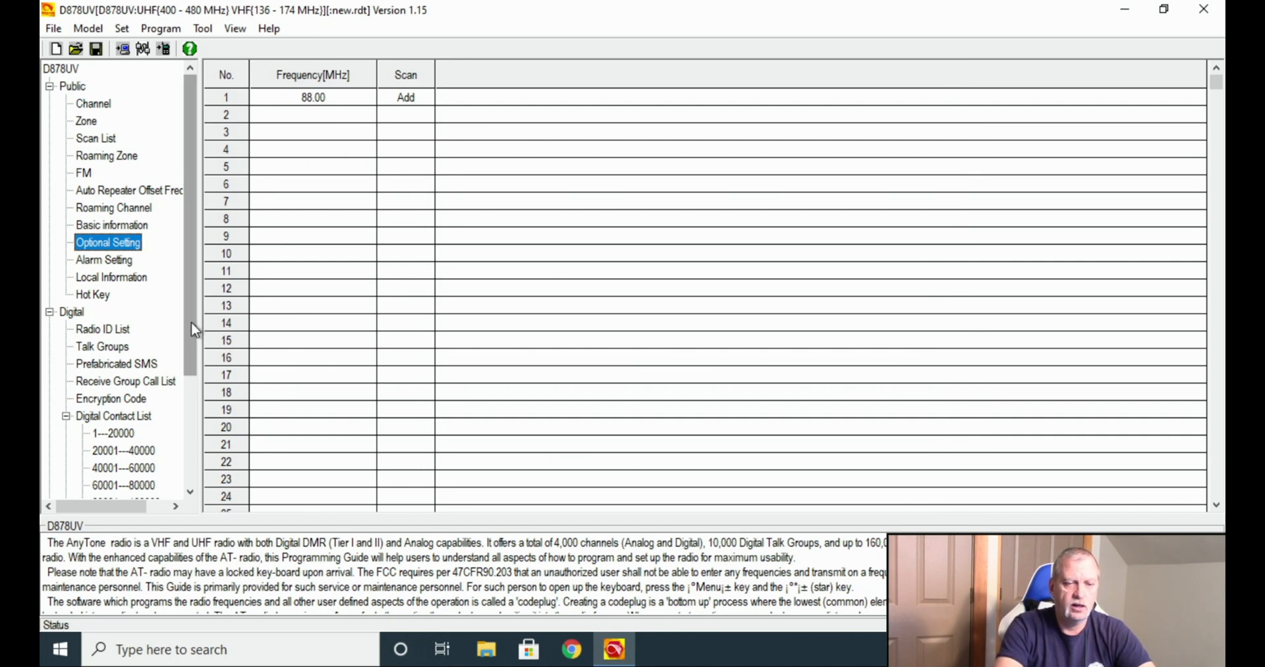
pyautogui.moveTo(191, 322); pyautogui.dragTo(189, 407)
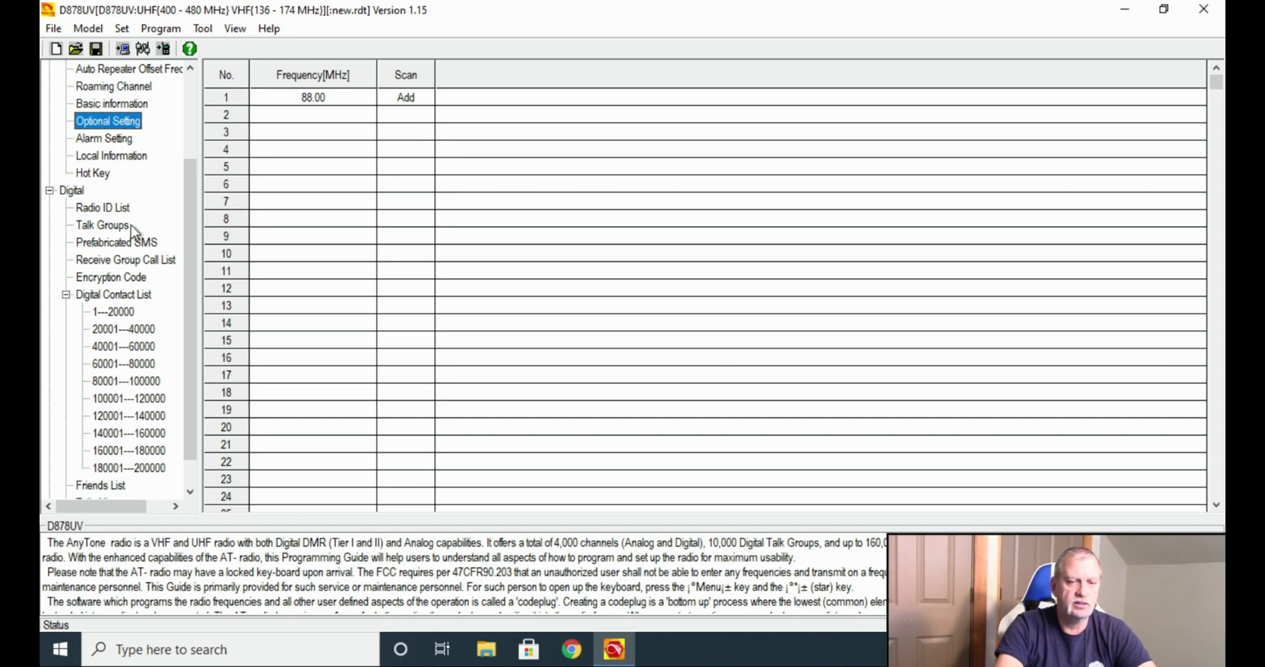
pyautogui.click(112, 224)
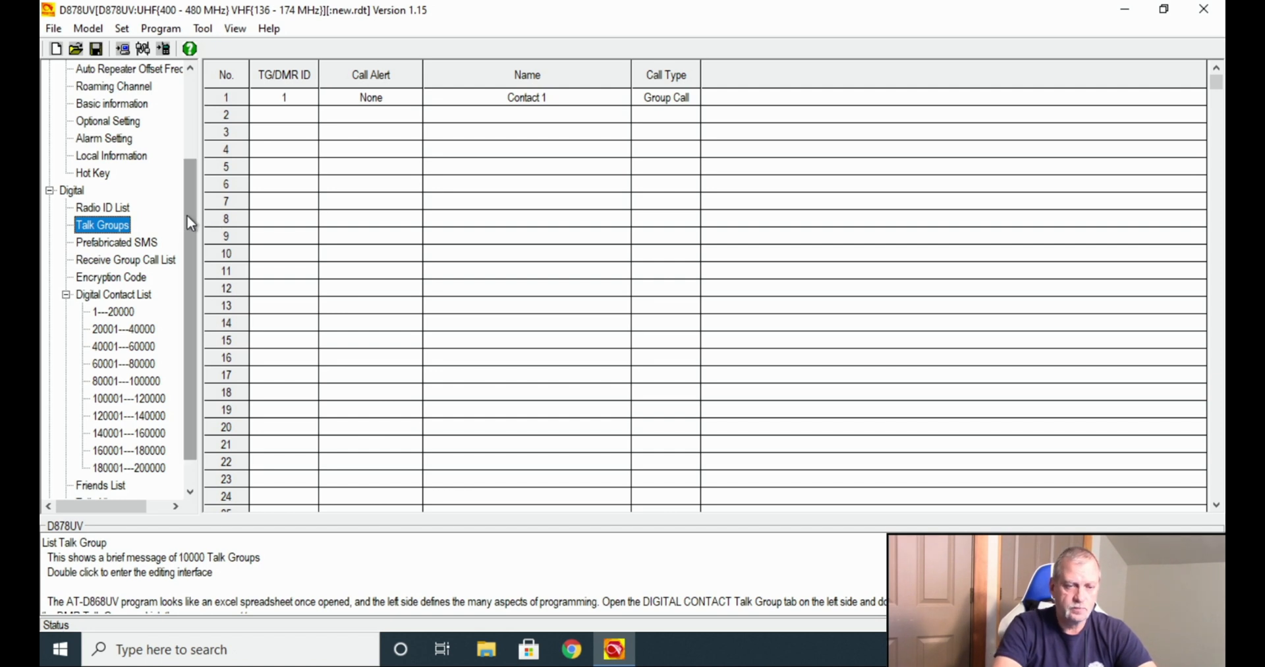
pyautogui.moveTo(187, 214); pyautogui.dragTo(188, 260)
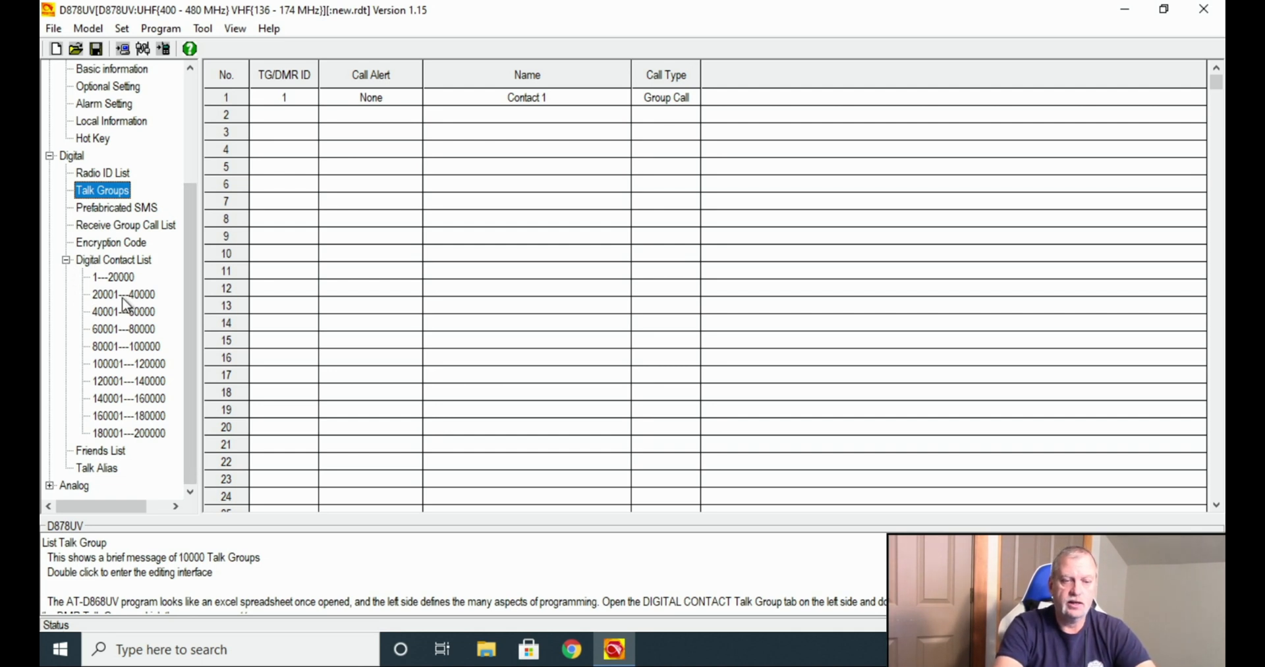
pyautogui.click(109, 264)
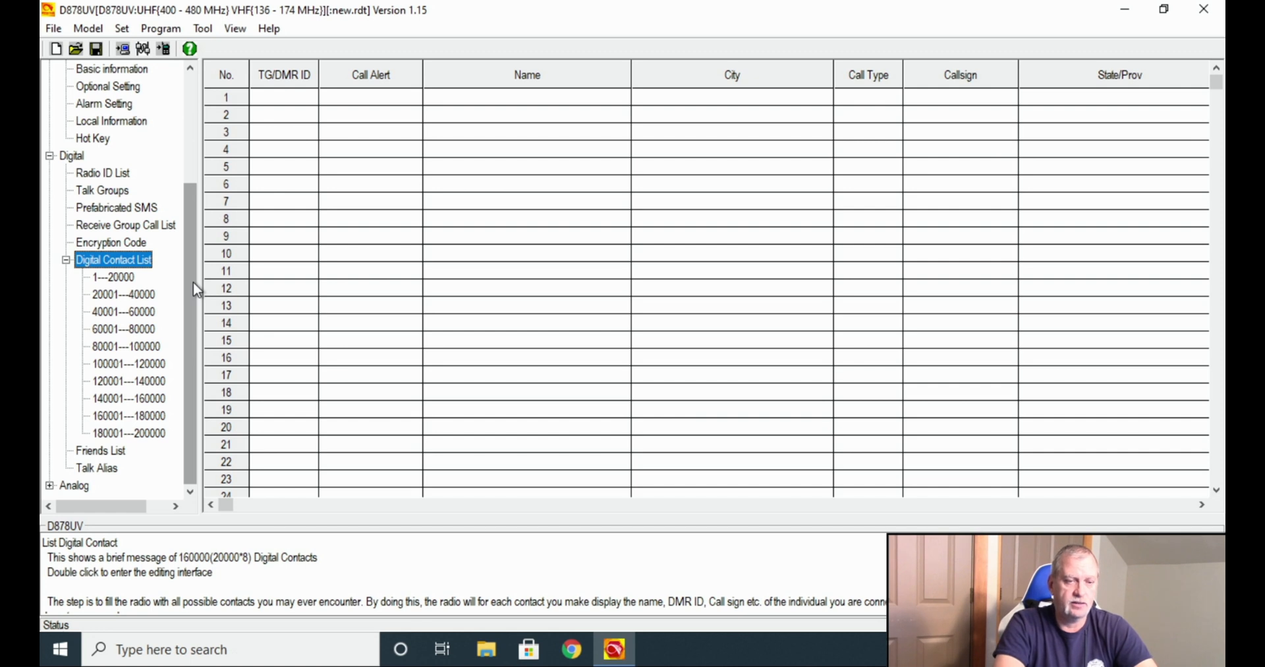
# Show the Radio ID List, then view Model Information: Commercial Europe Mode, UHF 400–480, VHF 136–174 MHz.
pyautogui.click(65, 260)
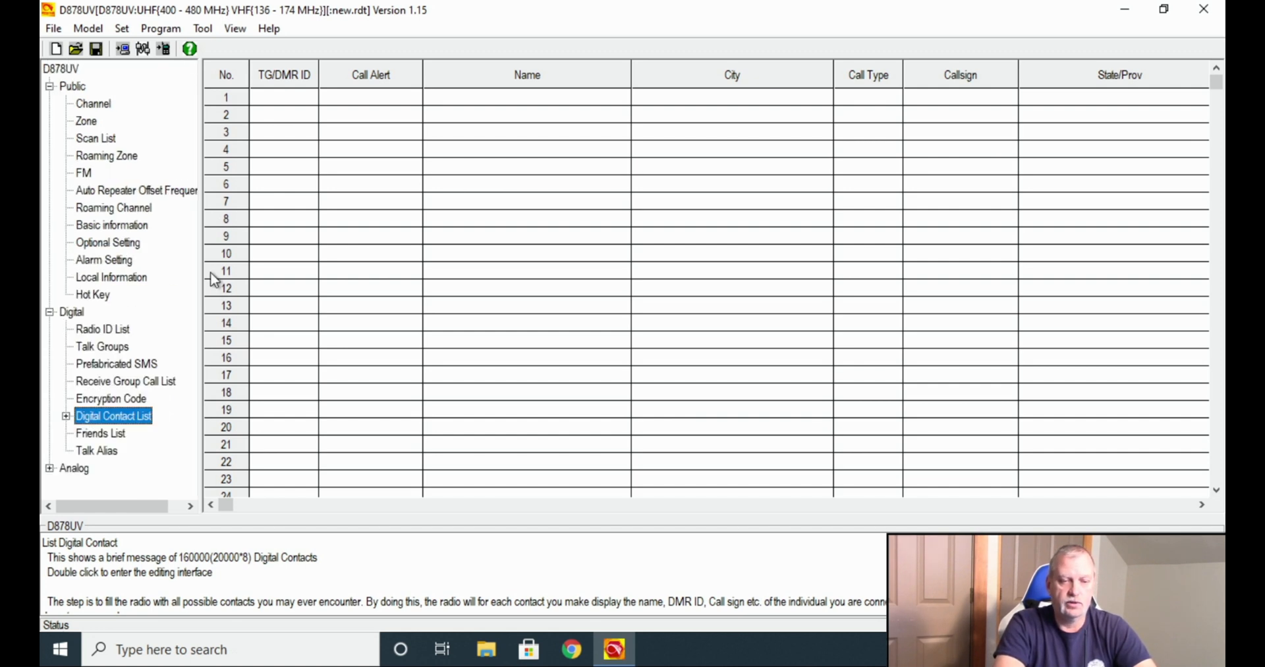
pyautogui.click(49, 468)
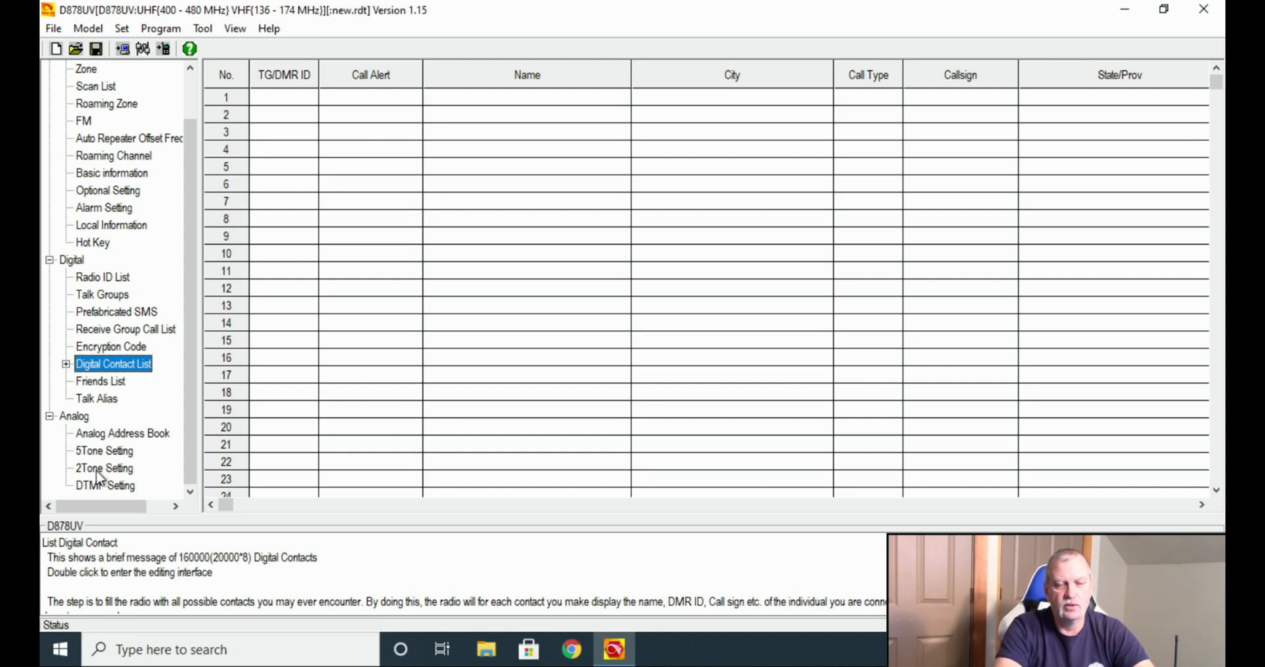
pyautogui.moveTo(191, 310); pyautogui.dragTo(205, 201)
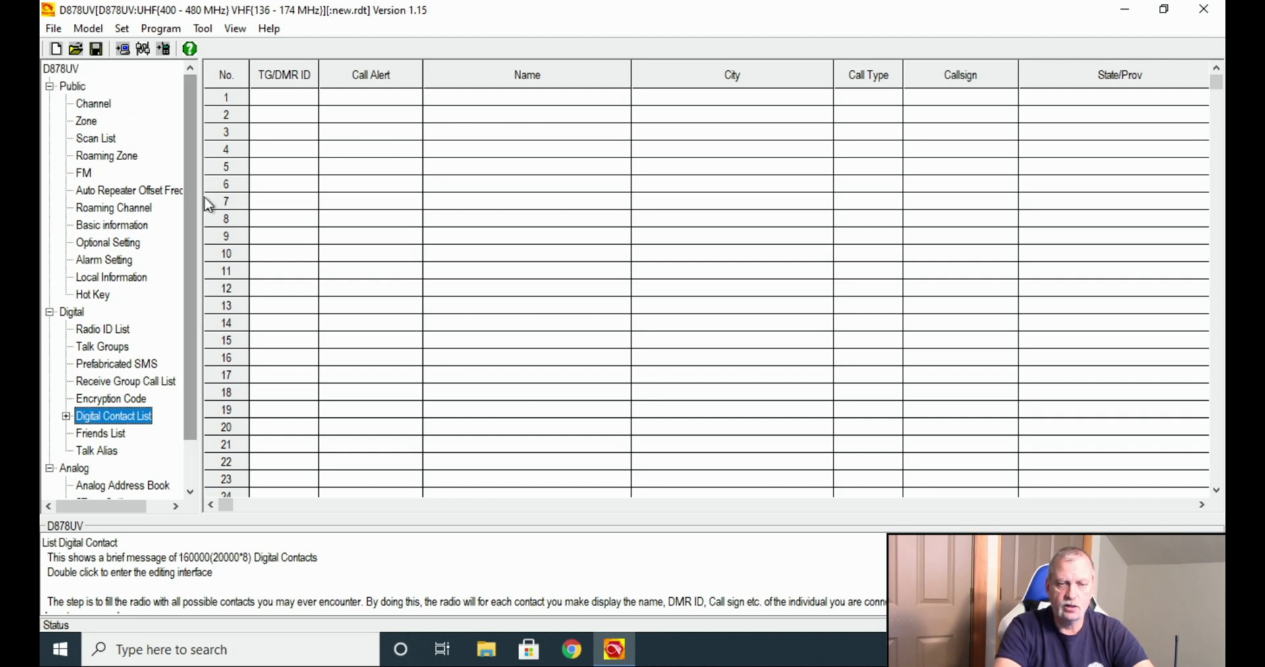
pyautogui.click(122, 331)
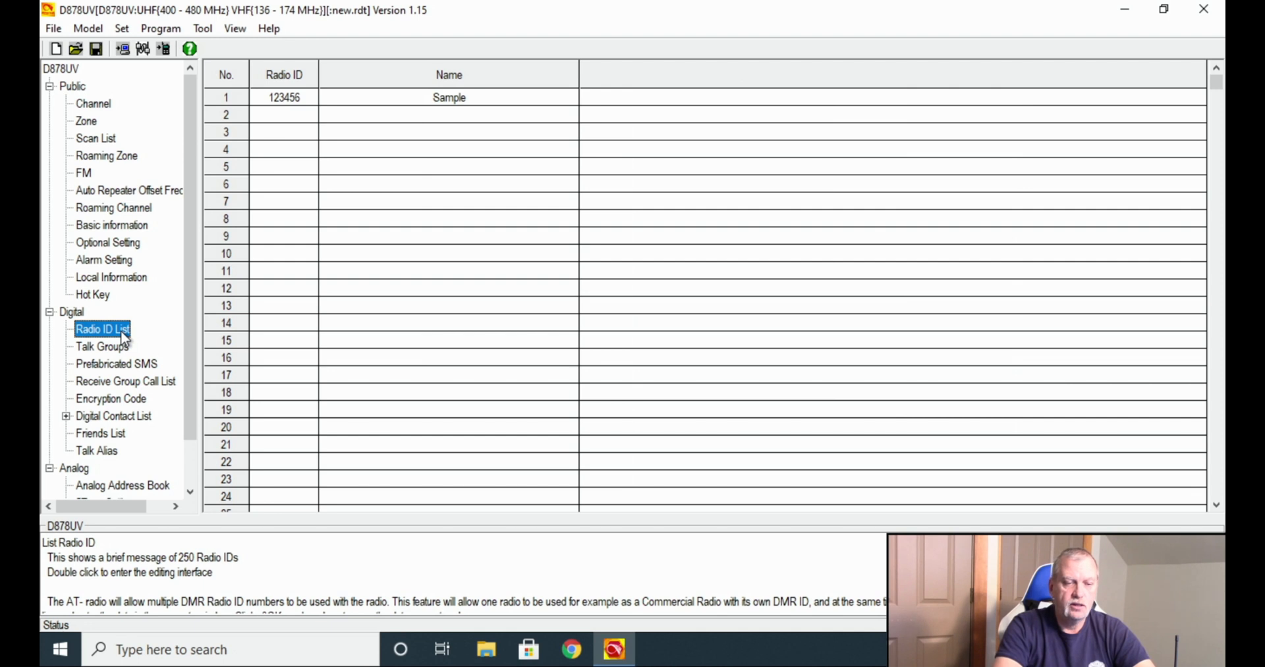
pyautogui.moveTo(187, 326); pyautogui.dragTo(202, 409)
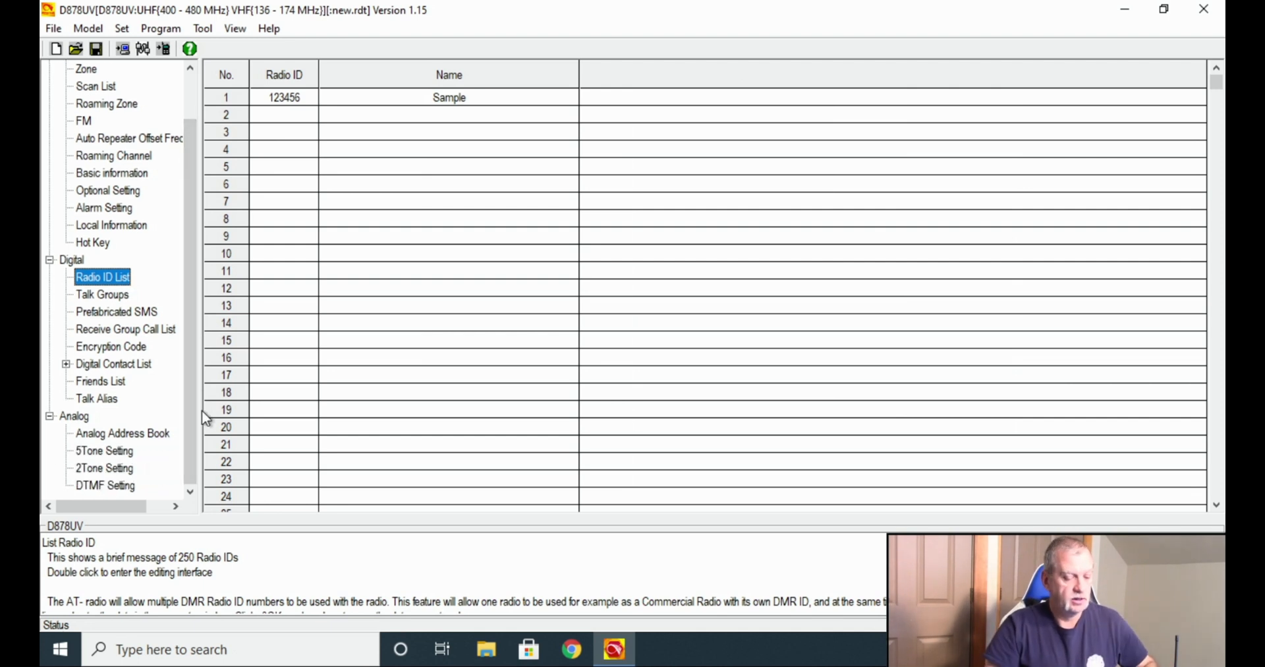
pyautogui.click(87, 28)
pyautogui.click(109, 48)
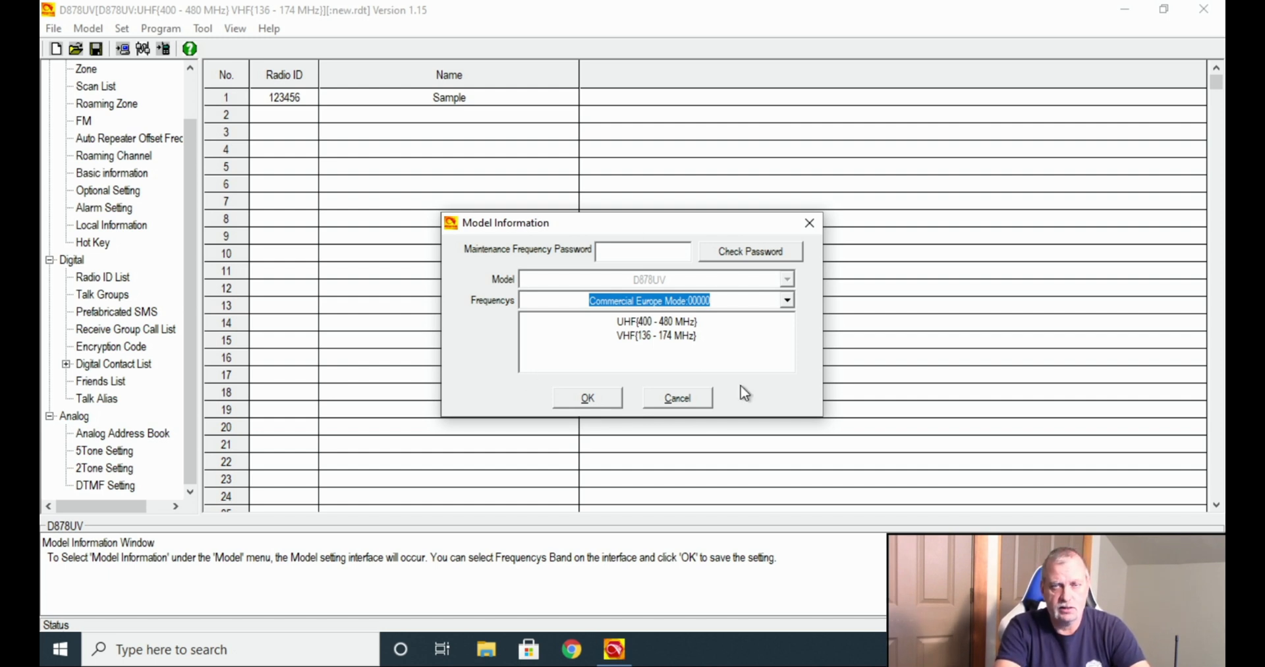
# Apply the Commercial Europe Mode band and accept clearing the frequency data.
pyautogui.click(586, 397)
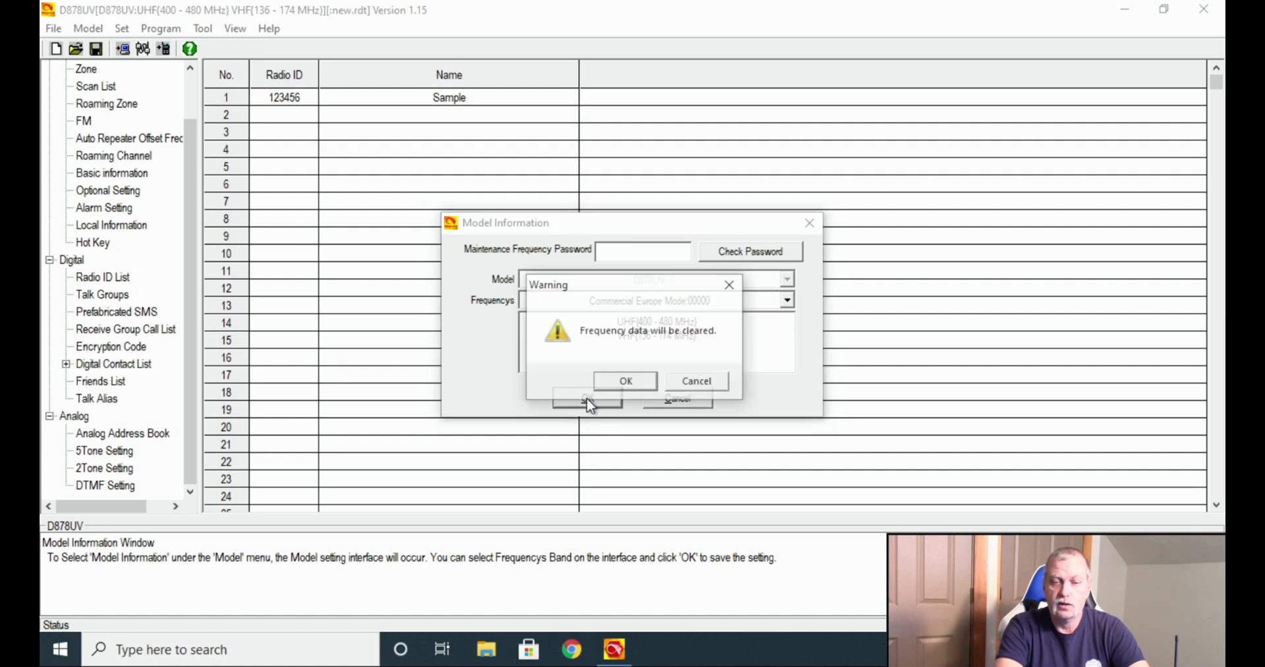
pyautogui.click(689, 384)
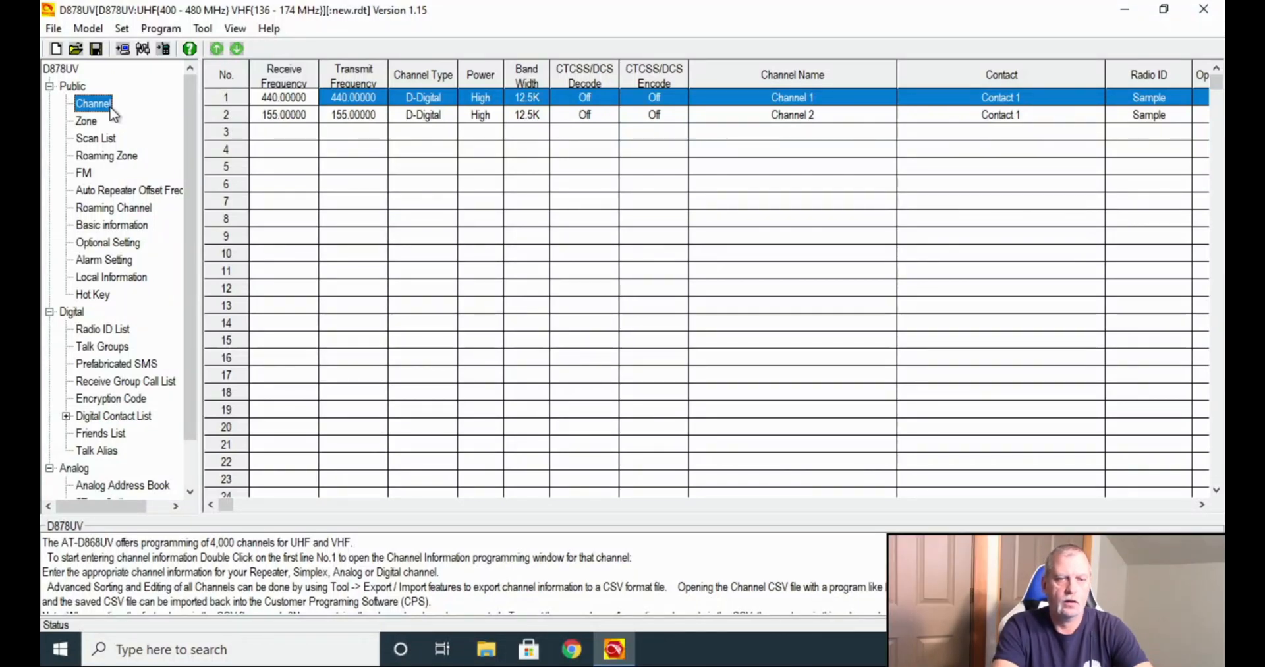
# Set COM3 as the radio communication port.
pyautogui.click(120, 29)
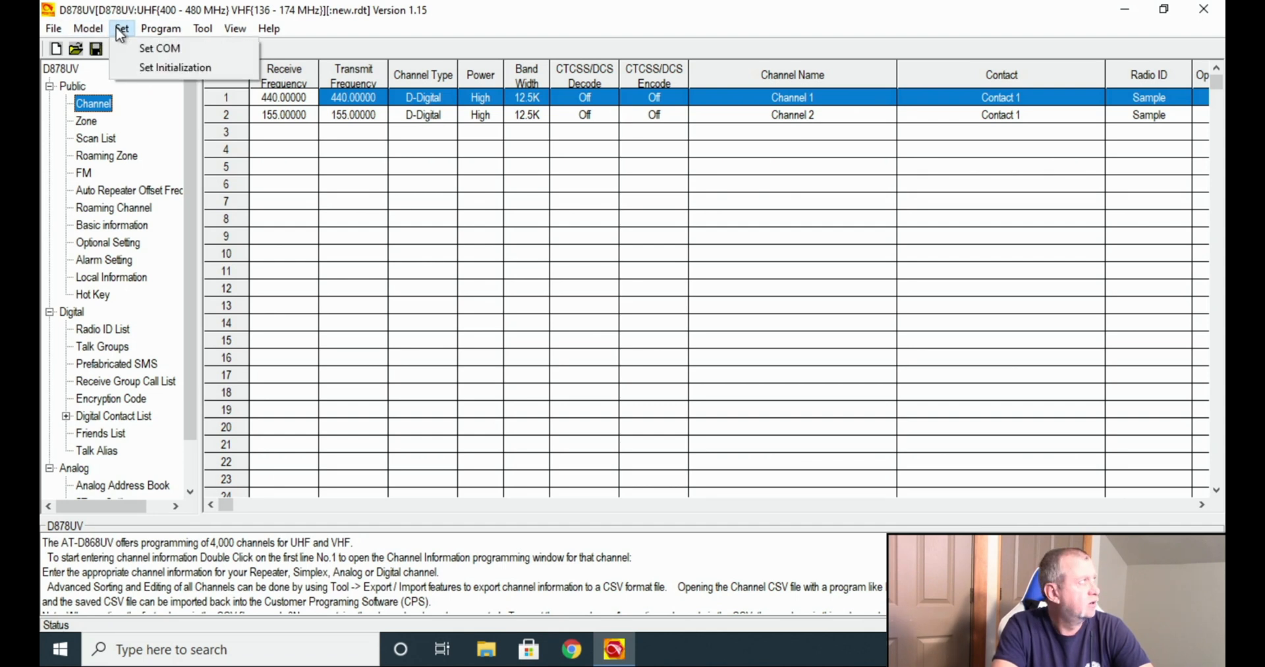
pyautogui.click(155, 48)
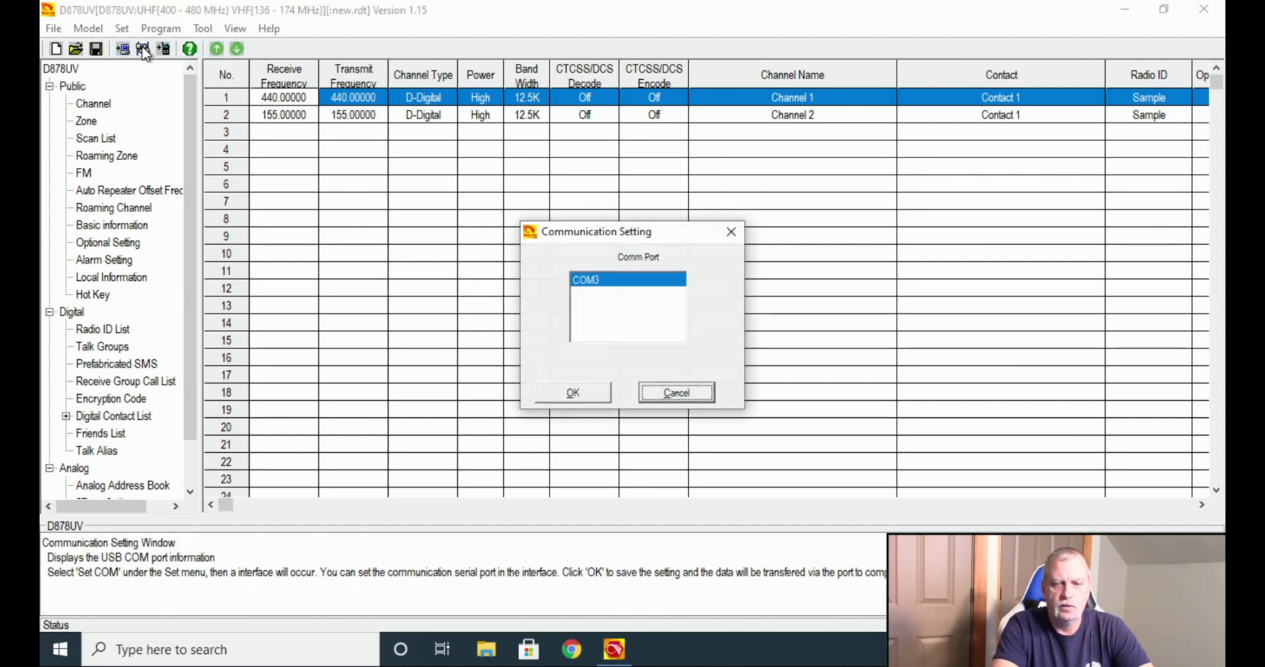
pyautogui.click(665, 393)
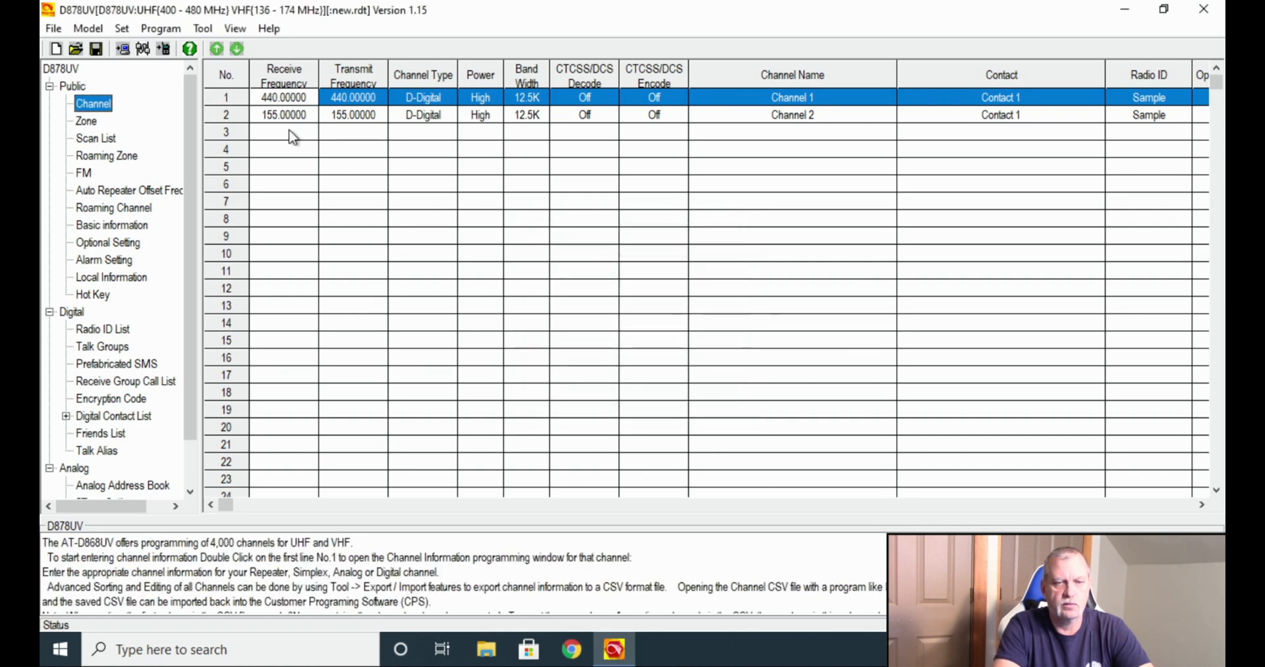
pyautogui.click(143, 50)
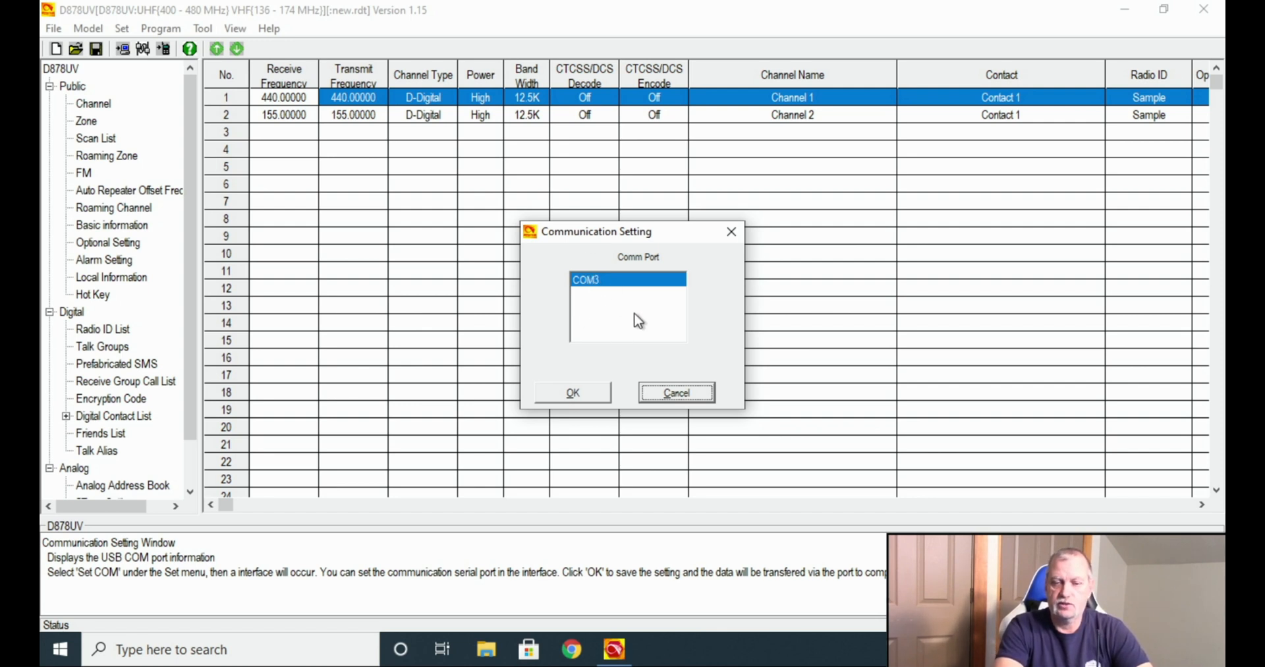
pyautogui.click(583, 394)
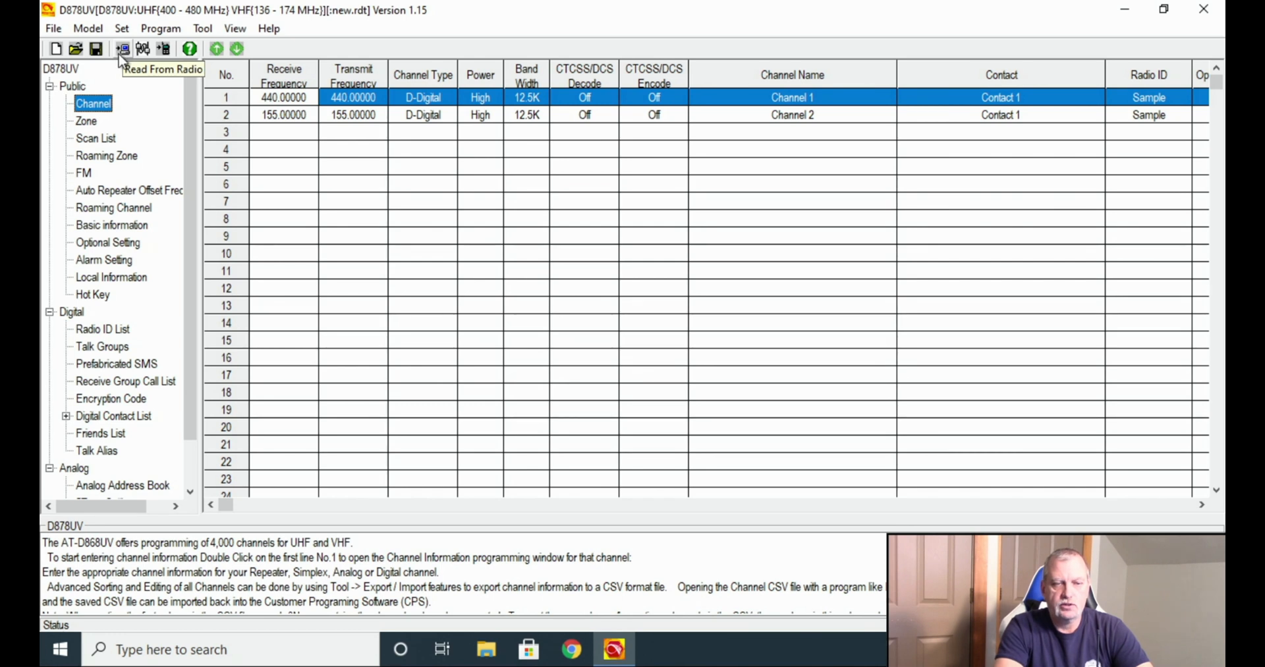
pyautogui.click(158, 29)
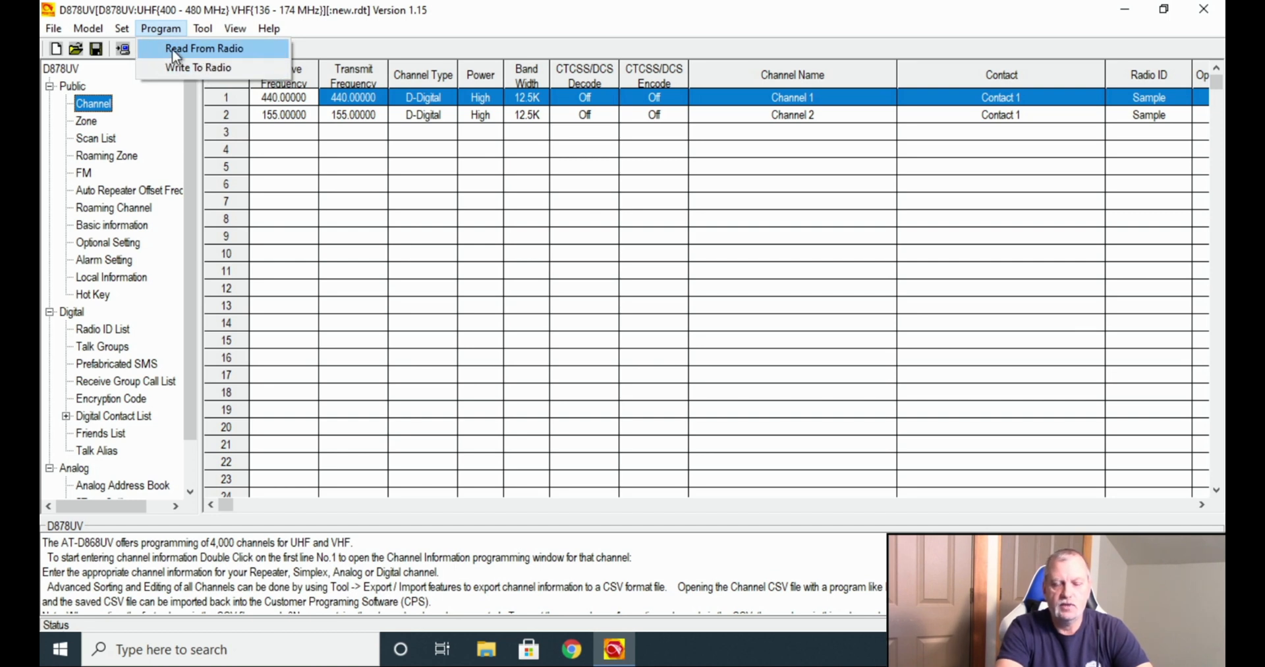
# Read only Other Data from the radio, without saving current changes or reading contacts.
pyautogui.click(173, 53)
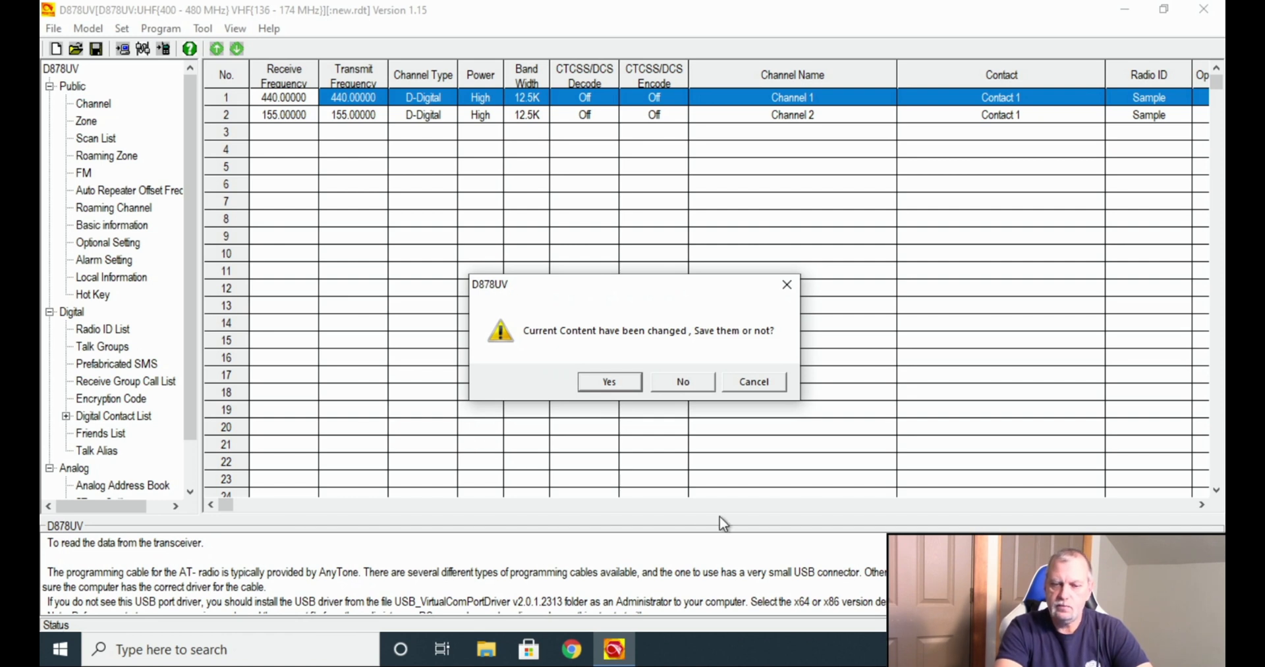
pyautogui.click(690, 385)
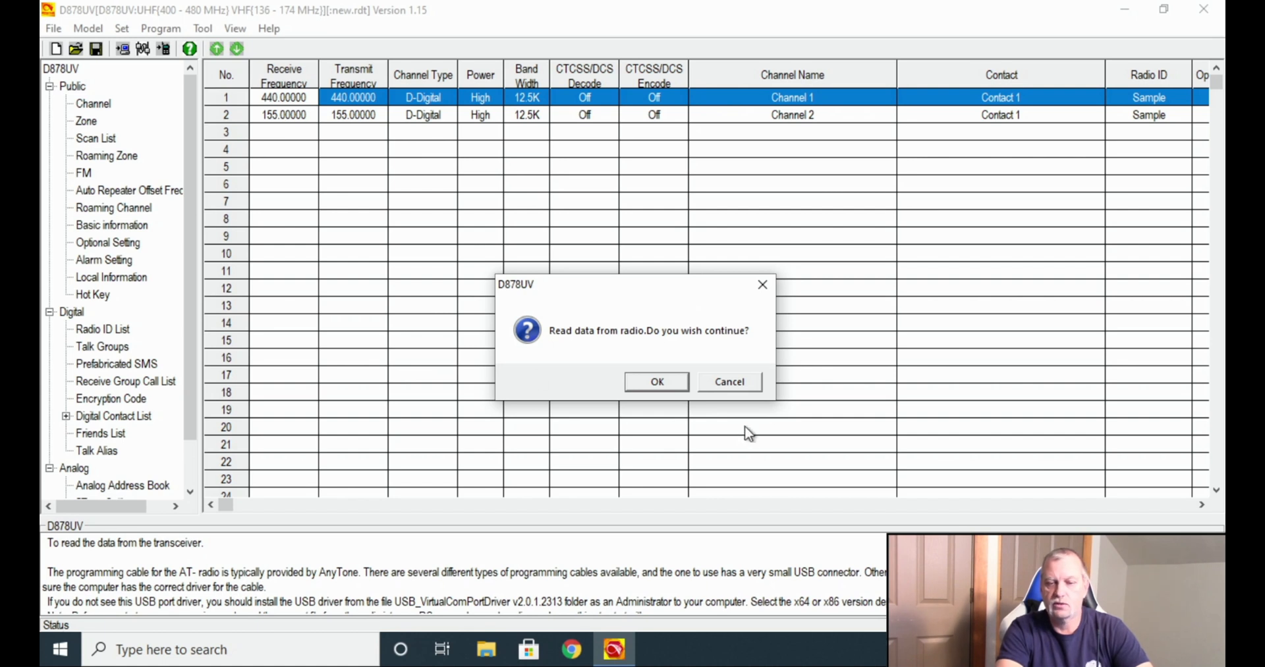
pyautogui.click(674, 384)
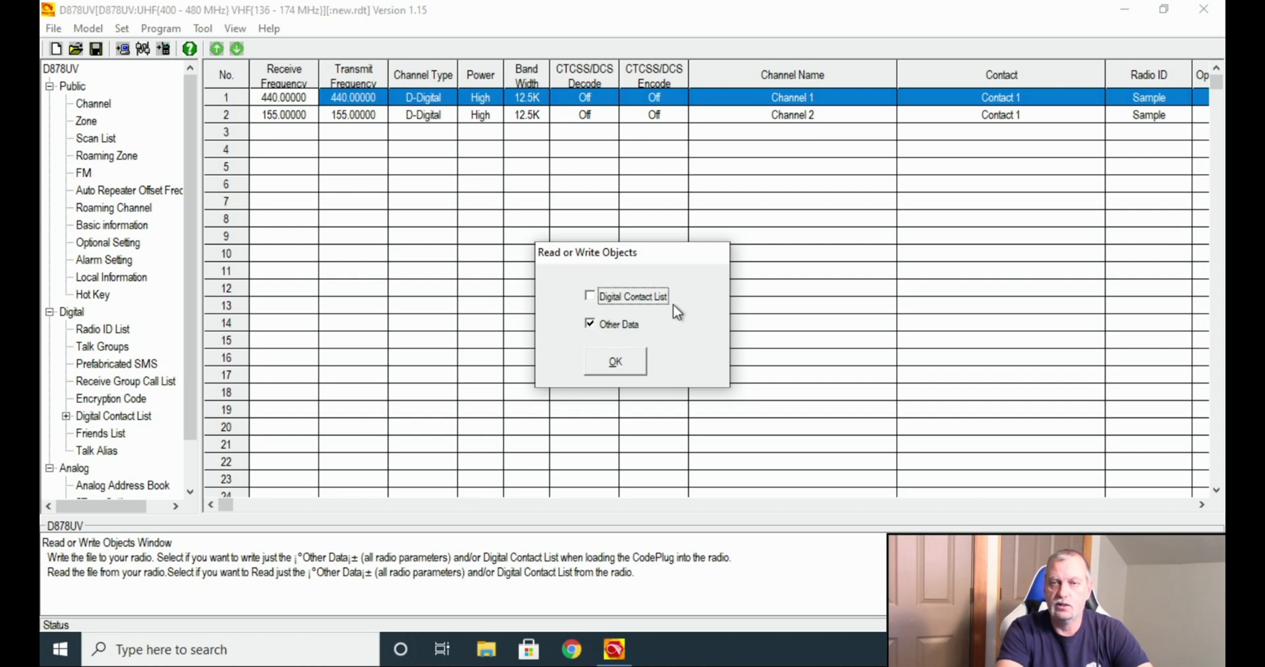
pyautogui.click(617, 360)
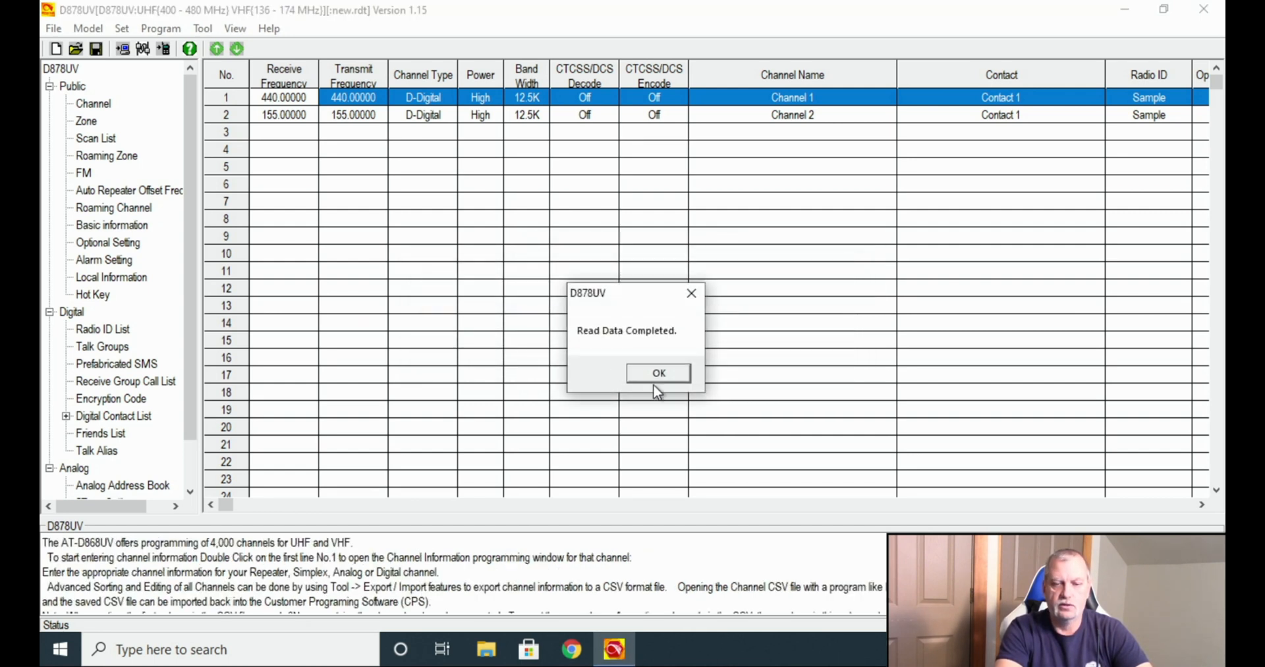
pyautogui.click(656, 372)
pyautogui.click(656, 376)
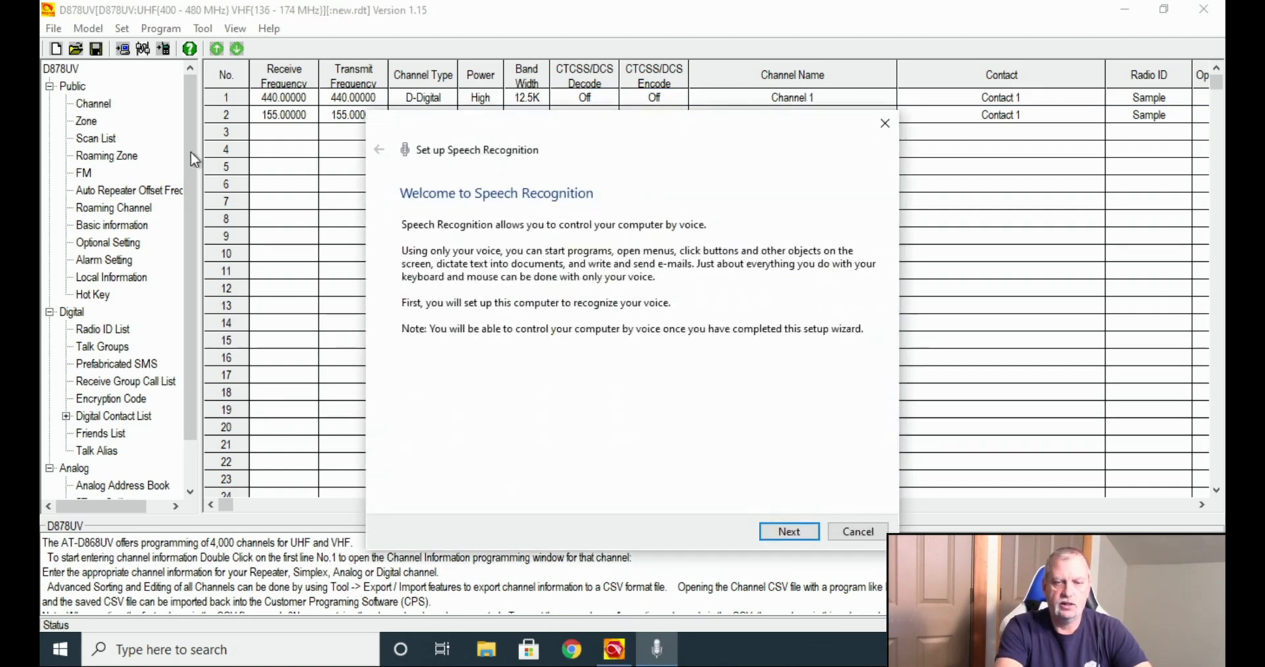
# Cancel the Speech Recognition wizard and glance at Model Information without changing it.
pyautogui.click(856, 531)
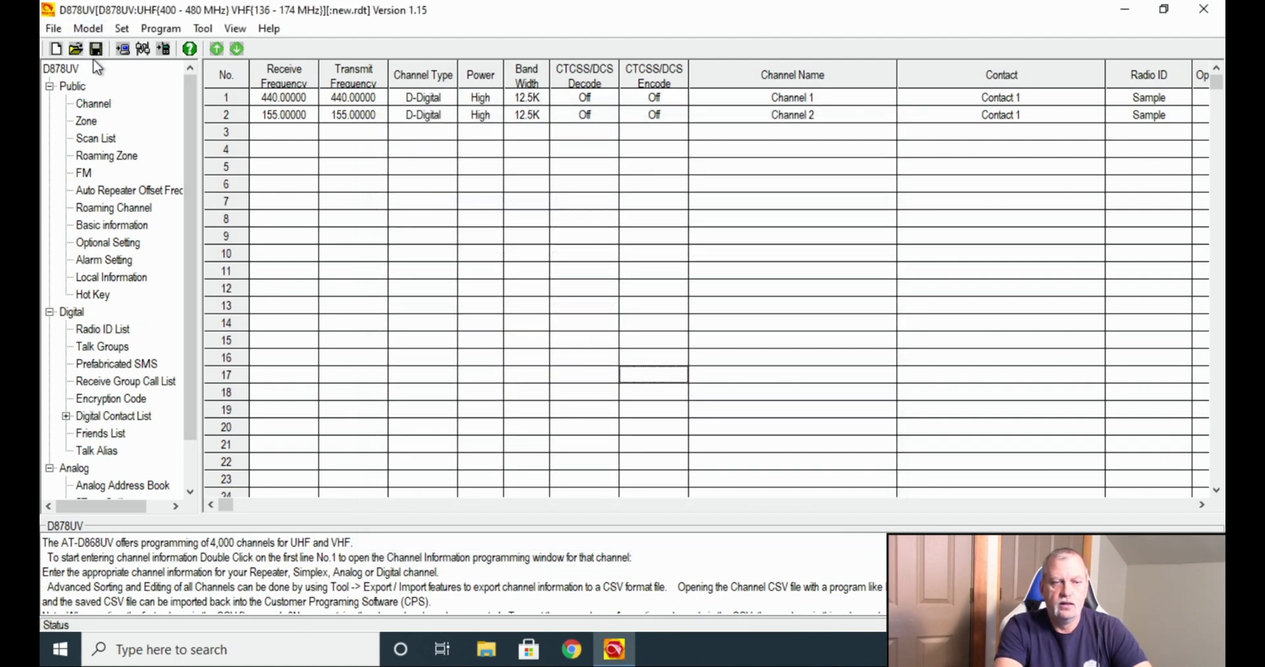
pyautogui.click(90, 29)
pyautogui.click(112, 46)
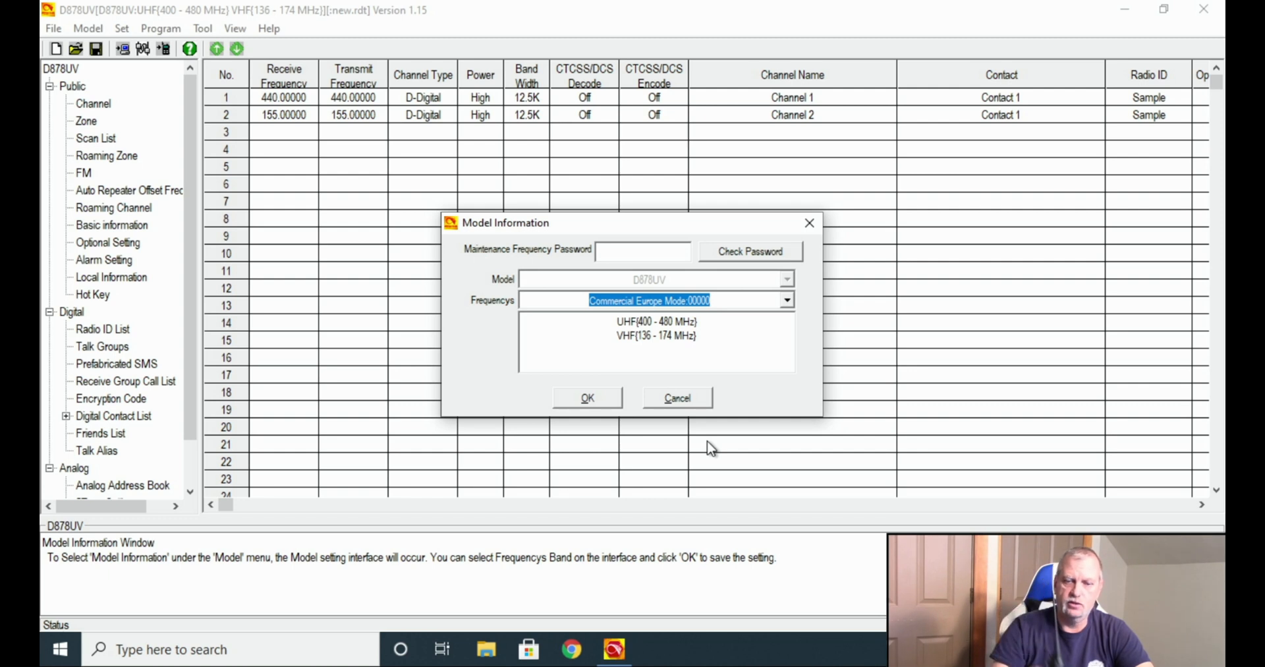
pyautogui.click(676, 397)
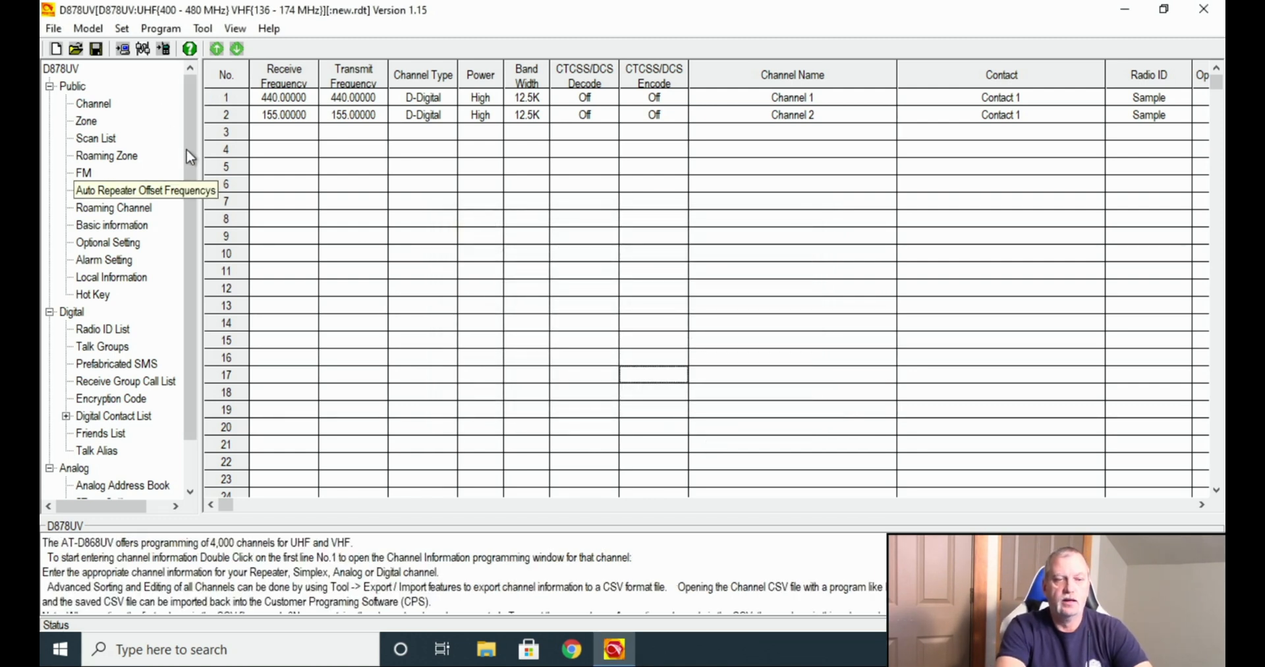
# Reset the codeplug to default data with File > New.
pyautogui.click(53, 29)
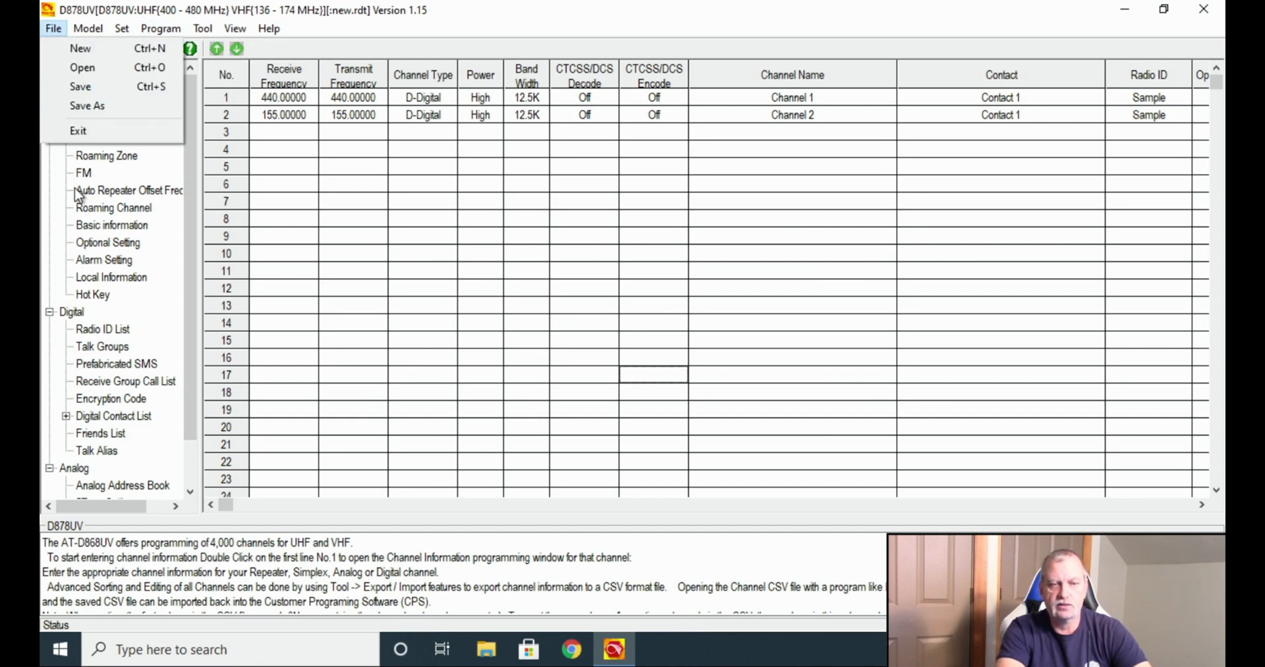
pyautogui.click(72, 48)
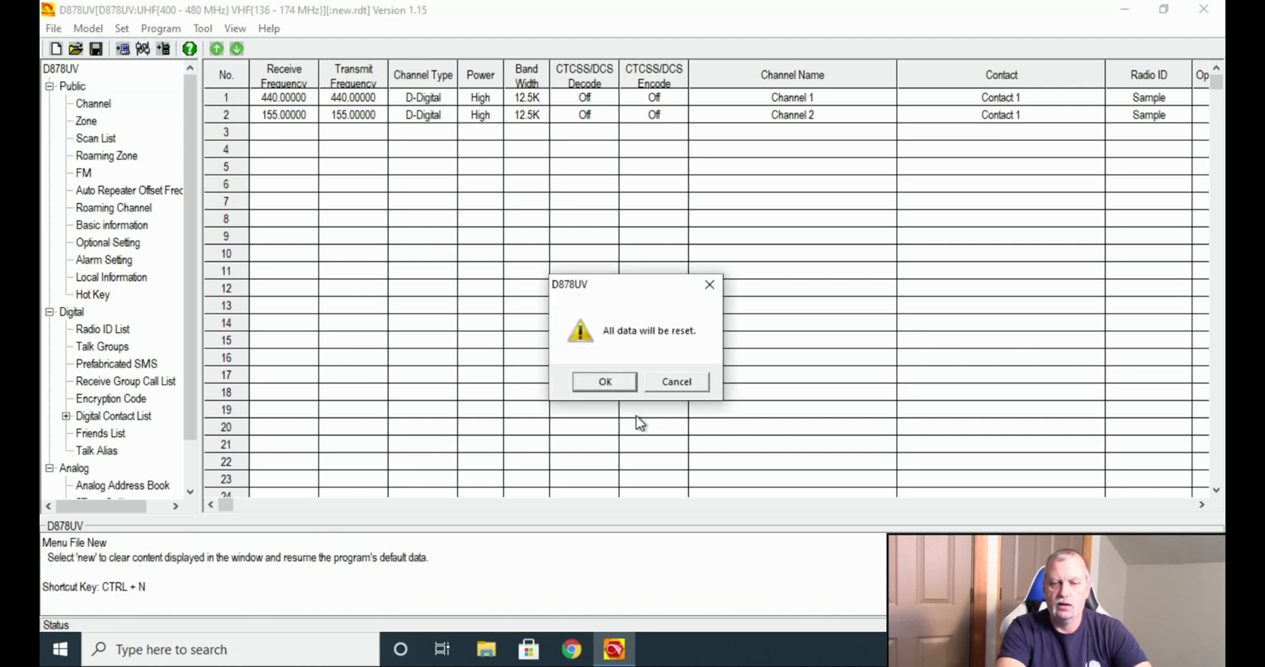
pyautogui.click(601, 382)
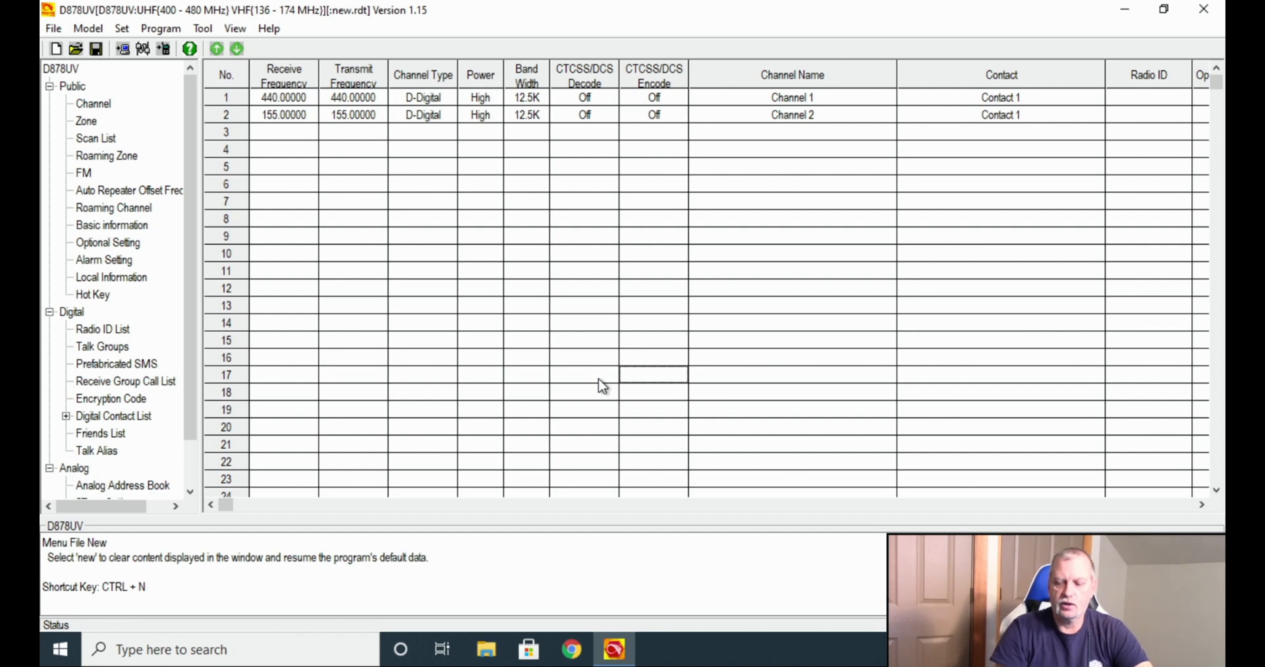
# Check the radio's model and frequency bands in Model Information, then cancel.
pyautogui.click(88, 28)
pyautogui.click(111, 53)
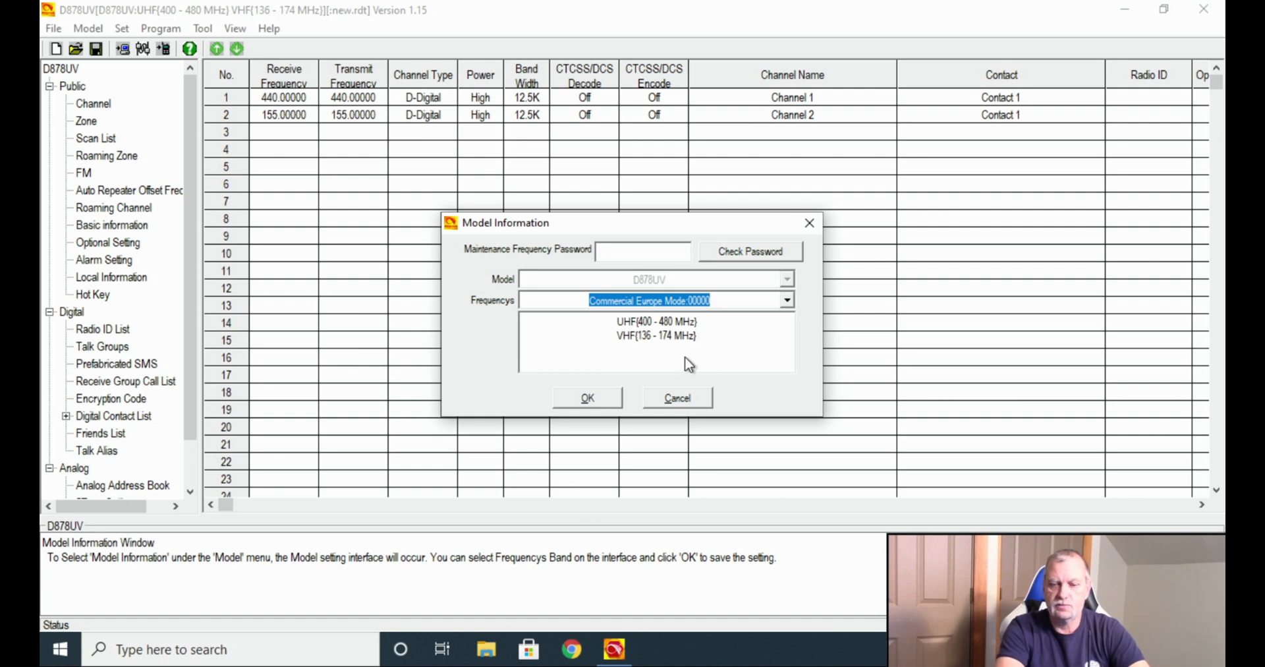
pyautogui.click(674, 399)
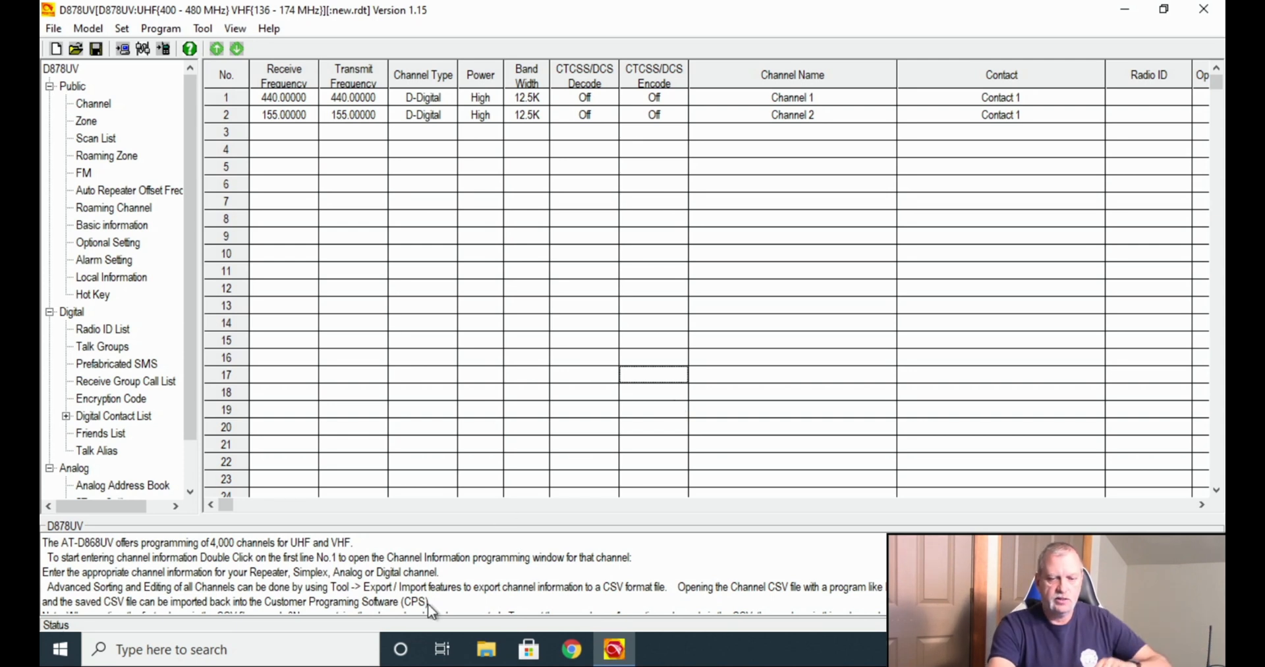
# Enter the operator's DMR ID and callsign as radio ID entry 1.
pyautogui.moveTo(189, 262); pyautogui.dragTo(185, 330)
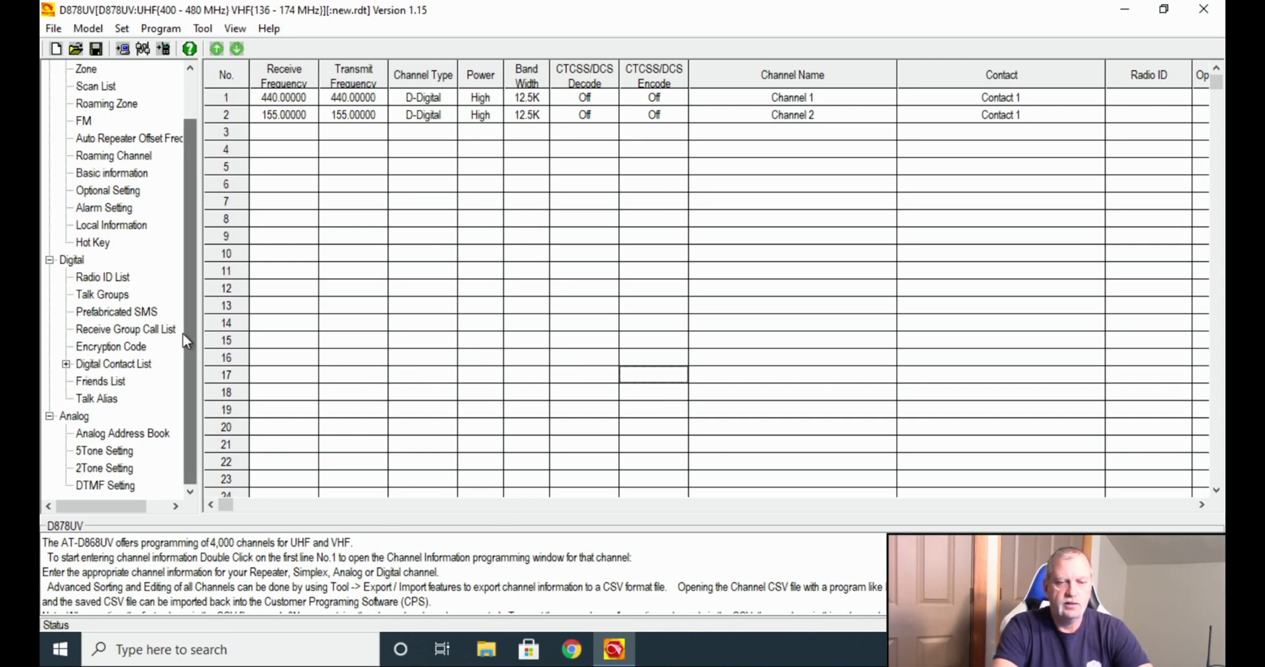
pyautogui.click(102, 278)
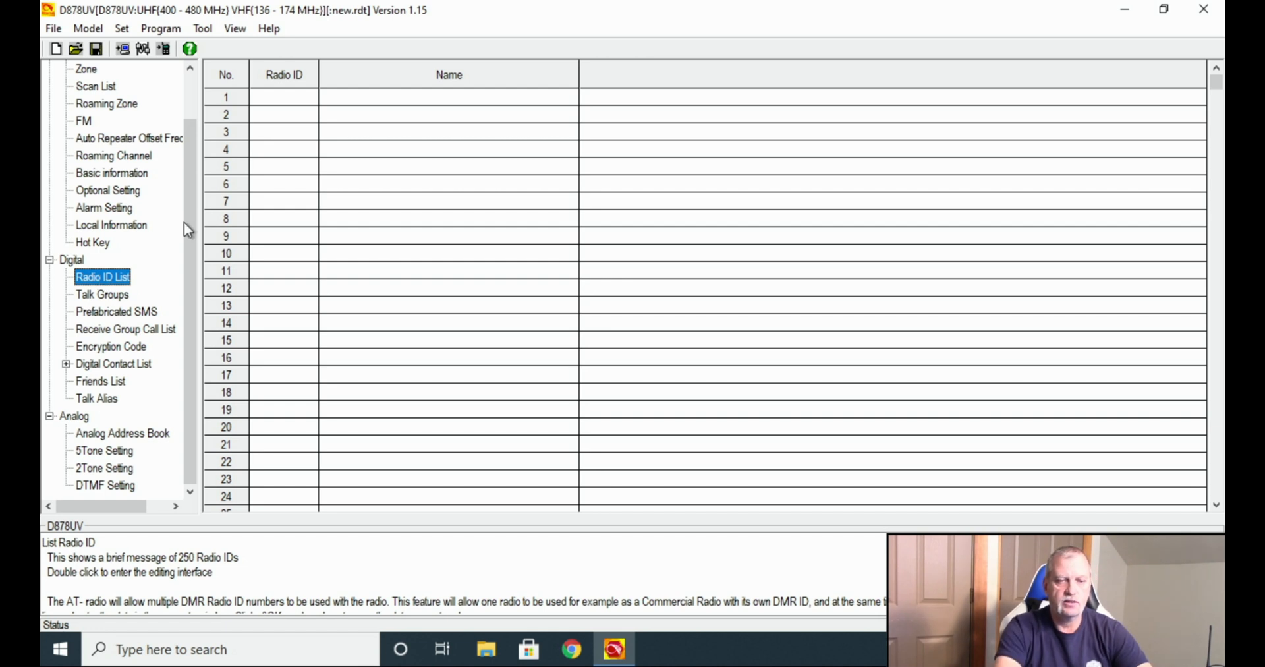
pyautogui.doubleClick(263, 107)
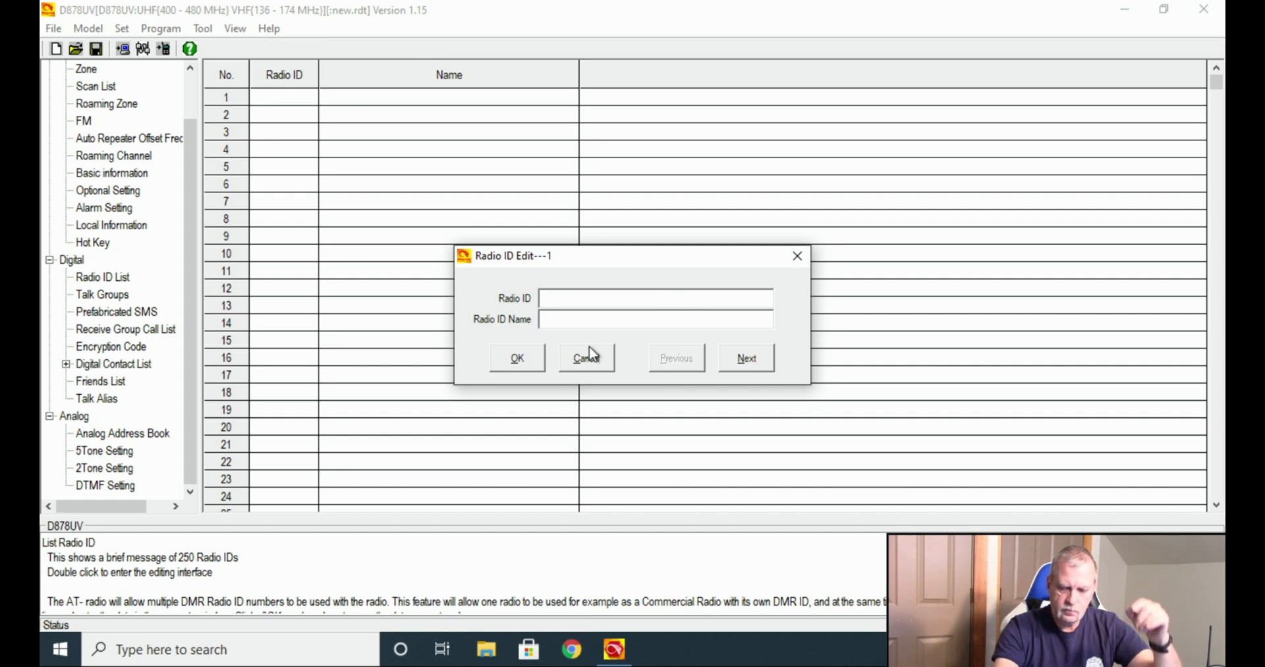
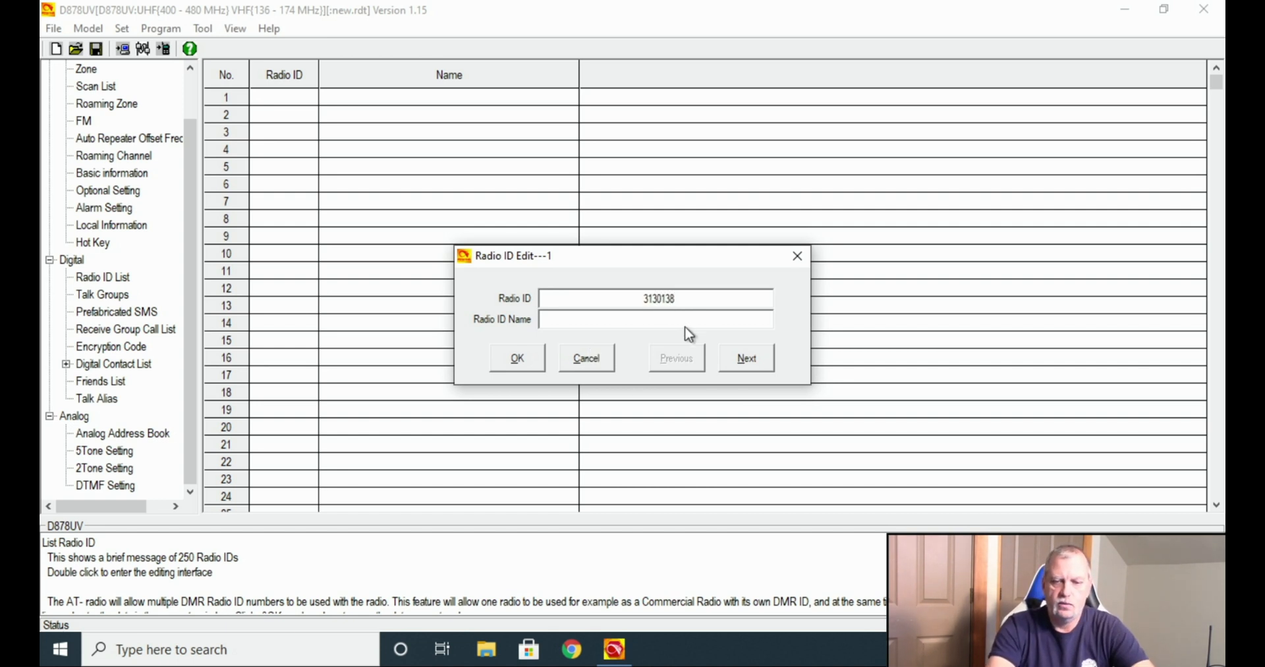
pyautogui.press('Tab')
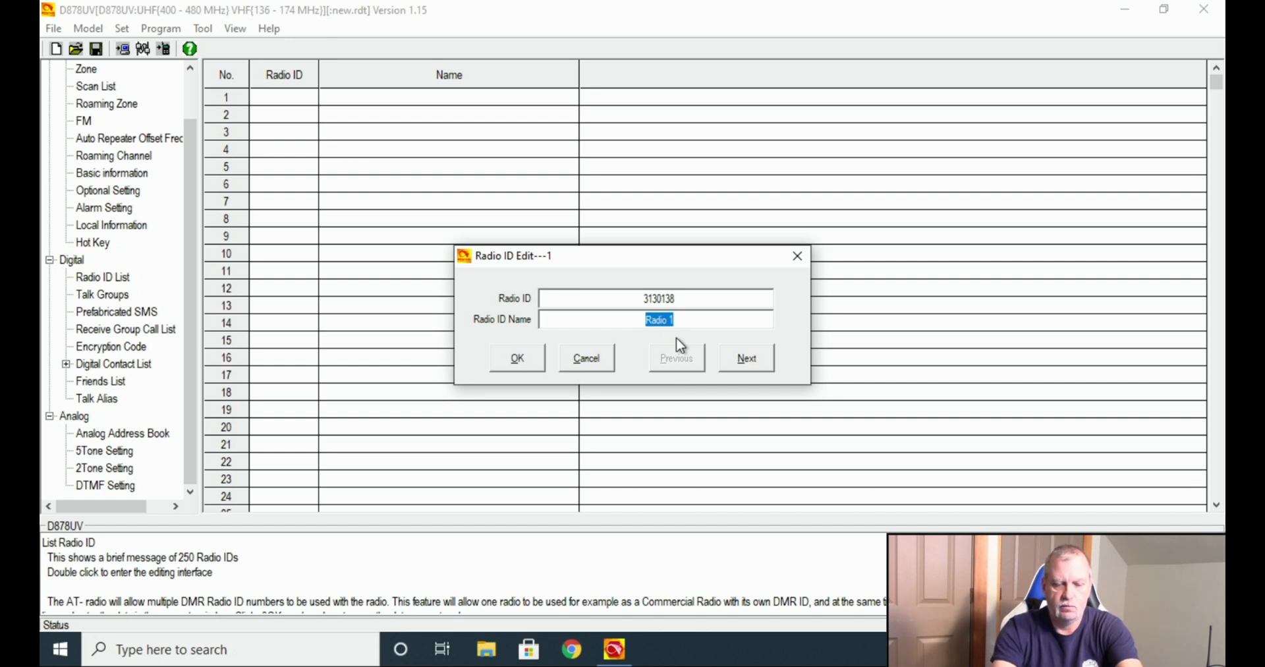
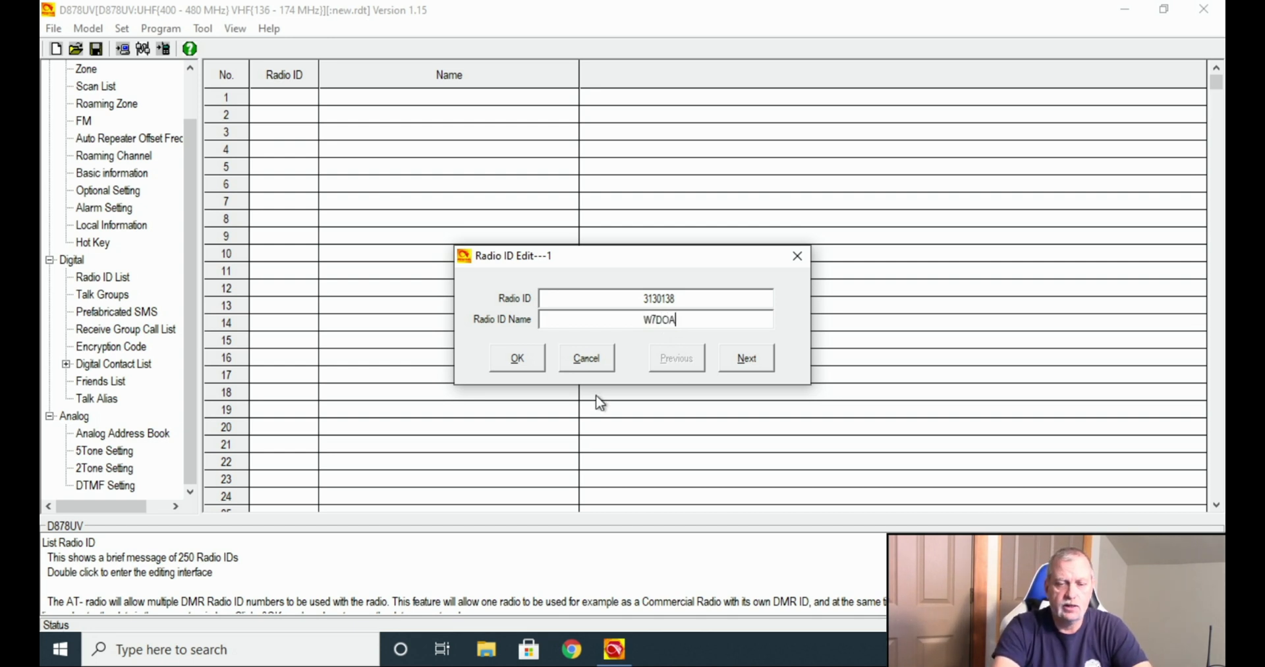
pyautogui.click(517, 359)
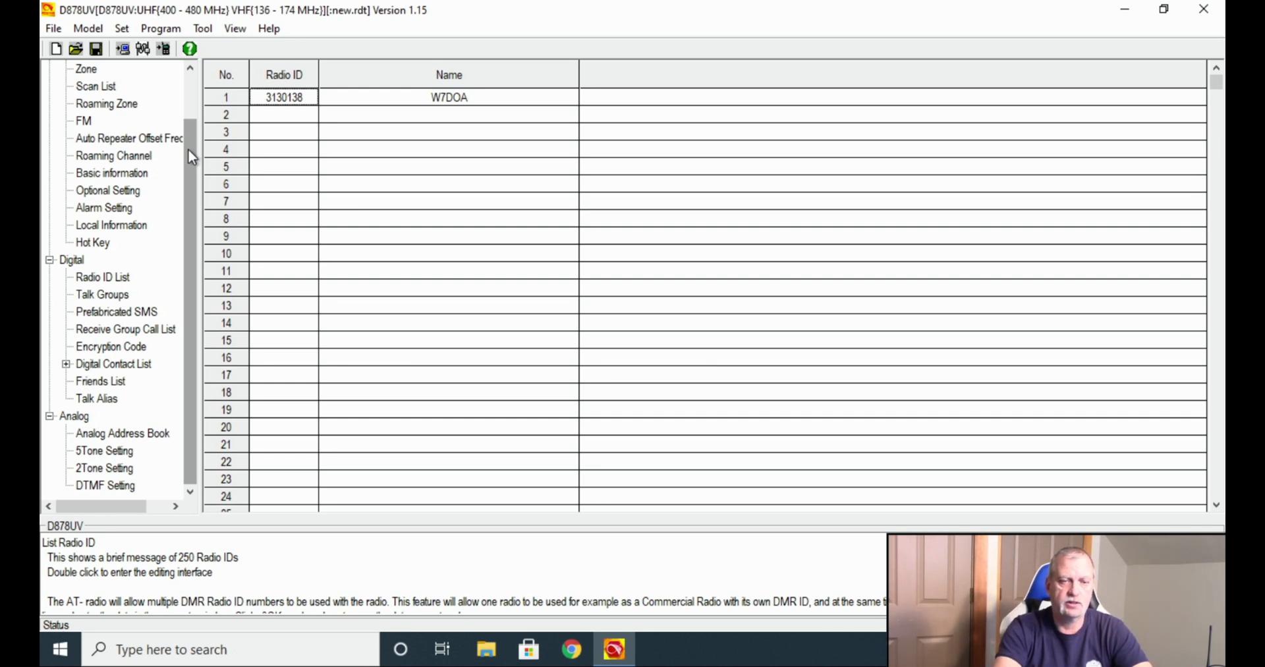
pyautogui.moveTo(189, 149); pyautogui.dragTo(193, 91)
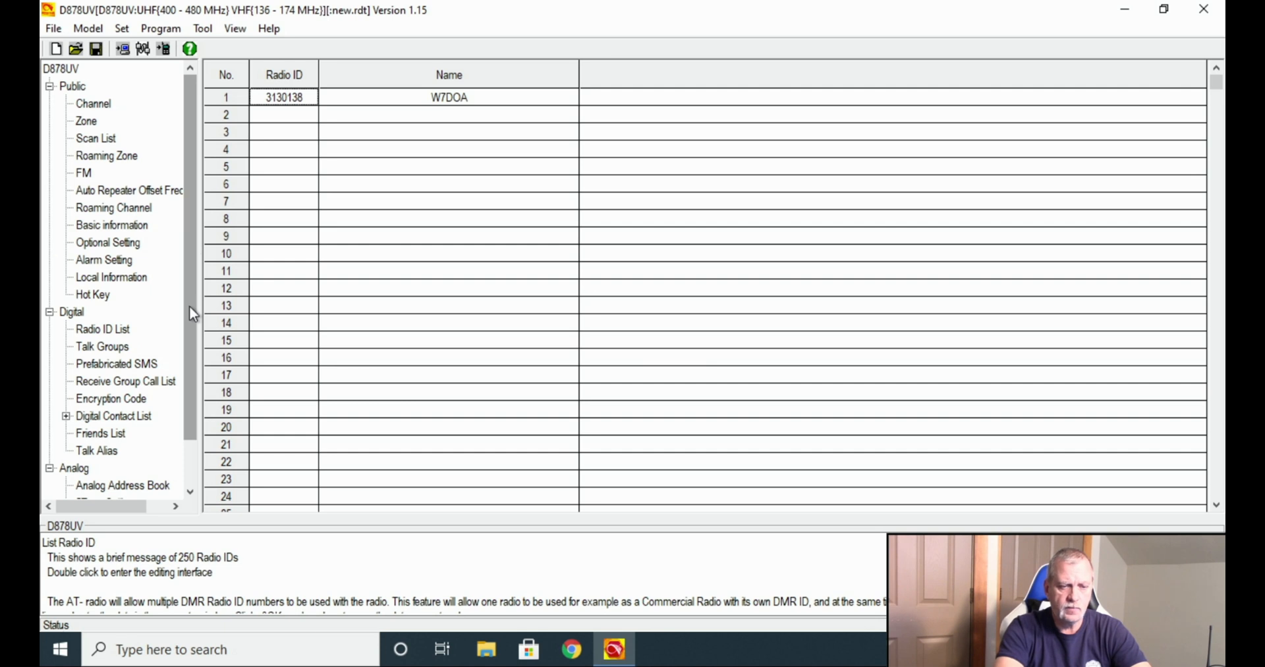
# Set talk group 1 to MT Statewide, ID 3130, Group Call.
pyautogui.click(102, 348)
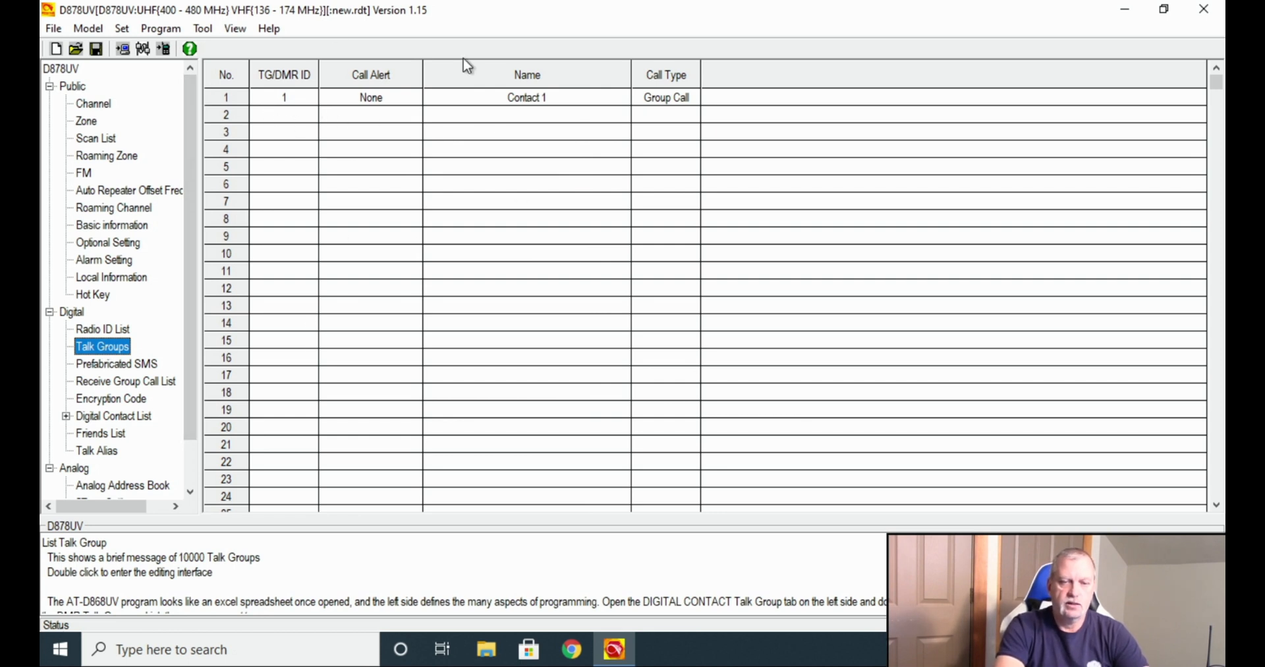
pyautogui.doubleClick(221, 100)
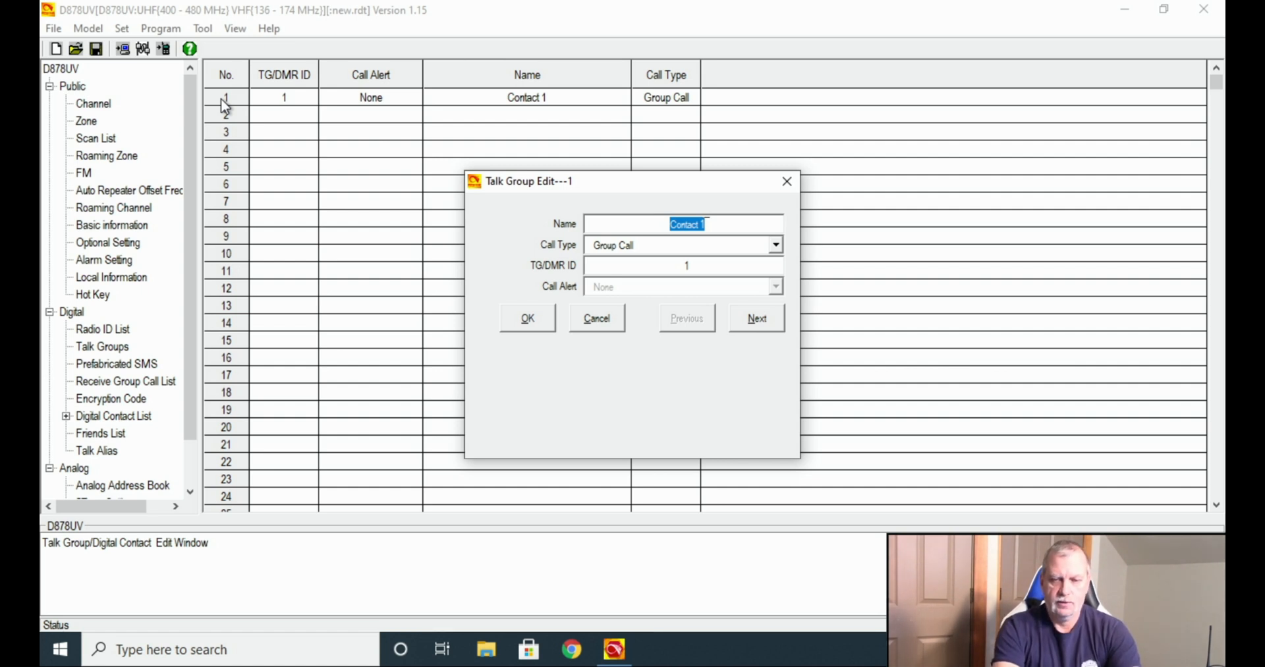
pyautogui.write('M')
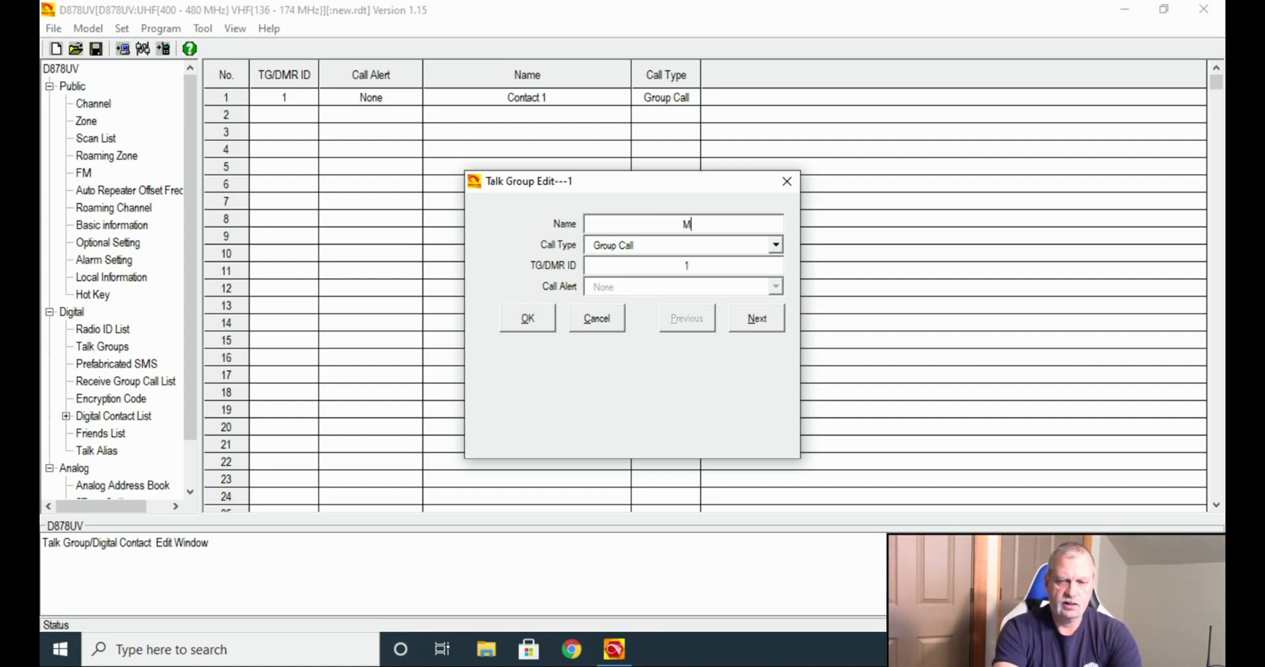
pyautogui.write('T Sta')
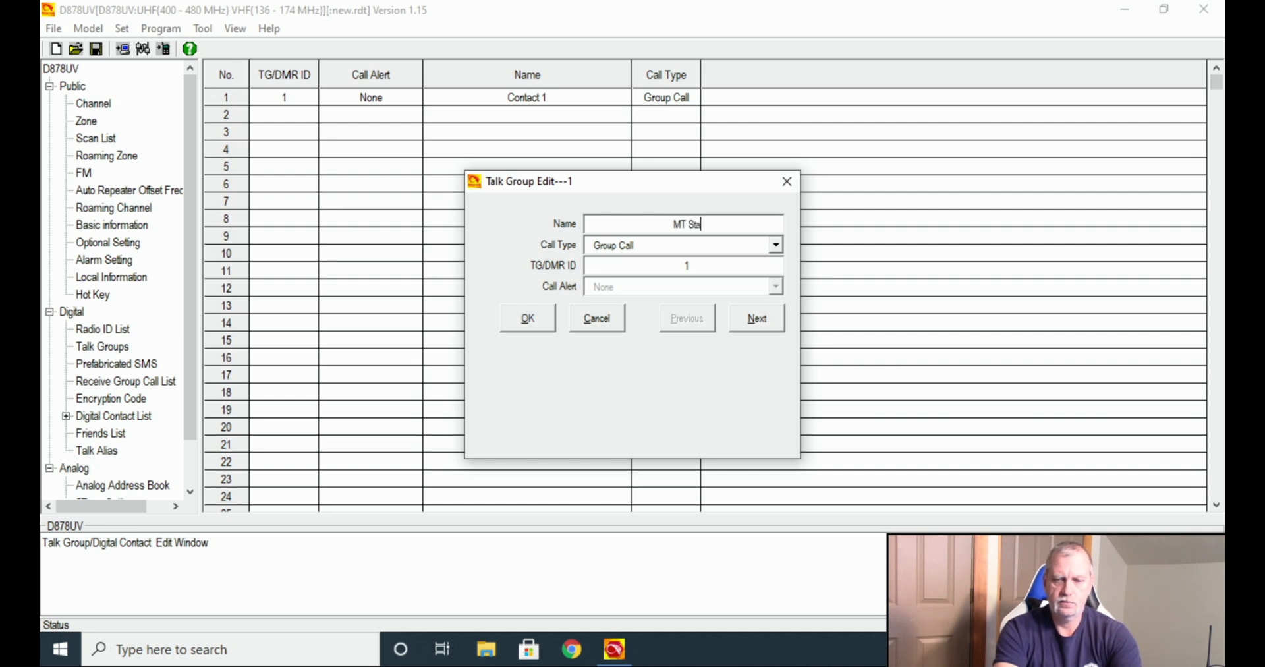
pyautogui.write('tewide')
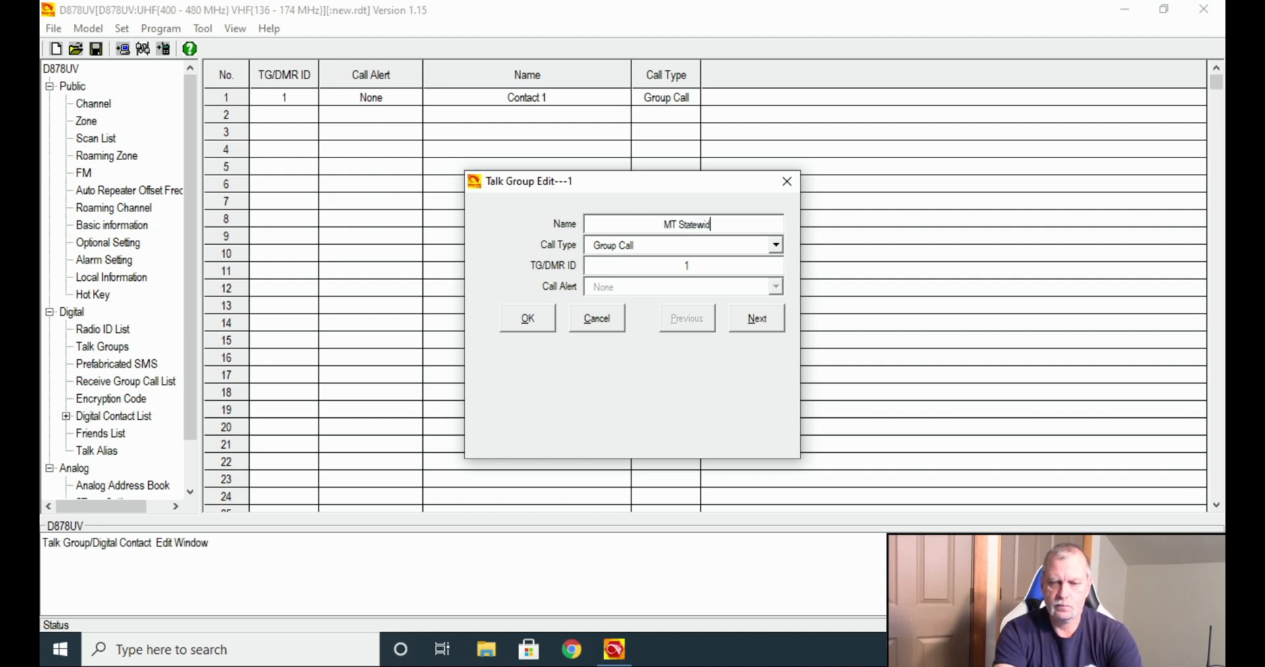
pyautogui.press('Tab')
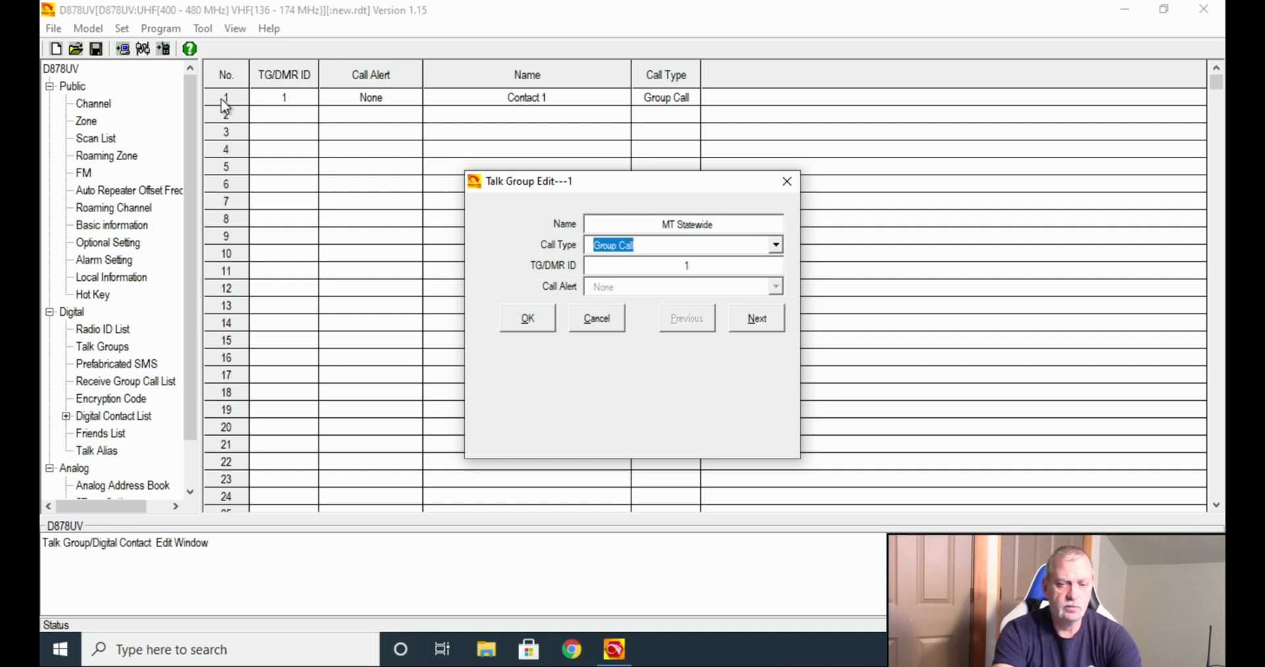
pyautogui.press('Tab')
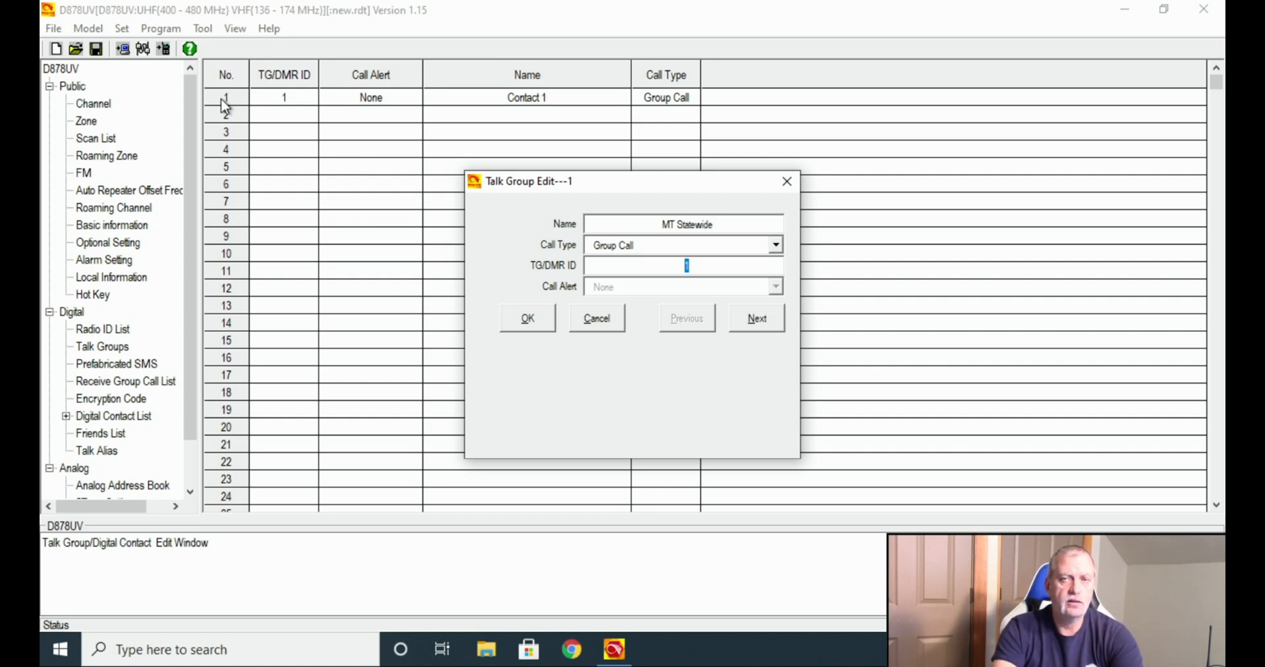
pyautogui.write('3130')
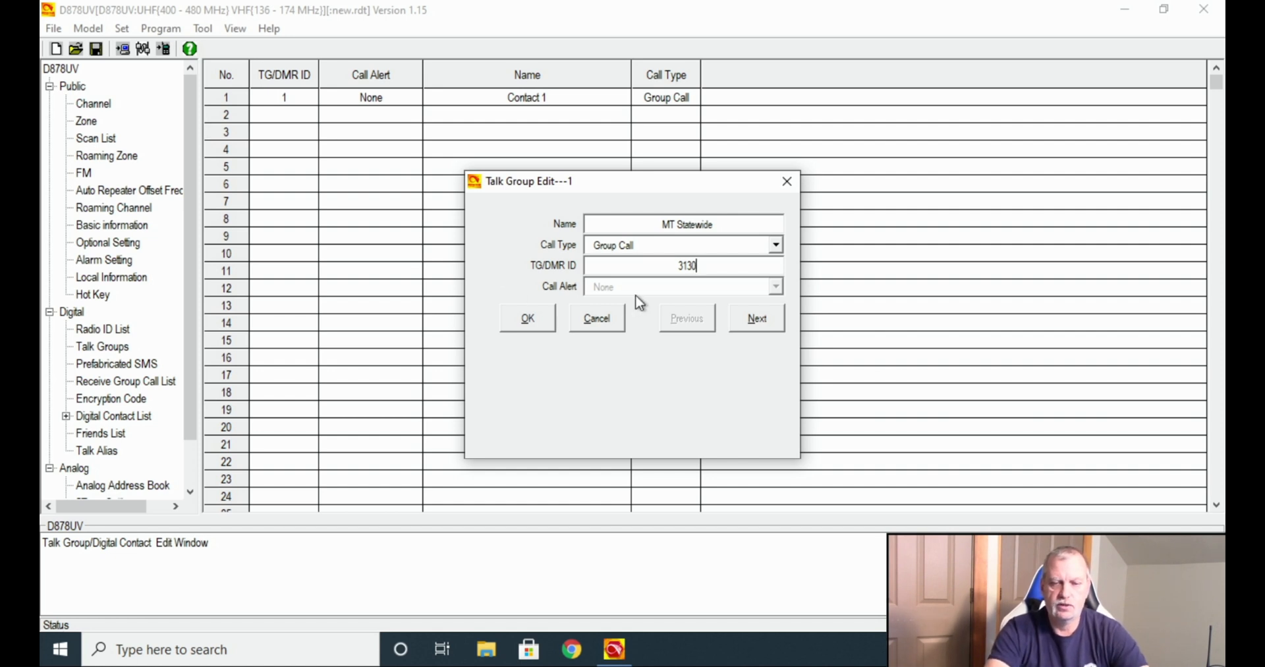
pyautogui.click(732, 247)
pyautogui.click(723, 249)
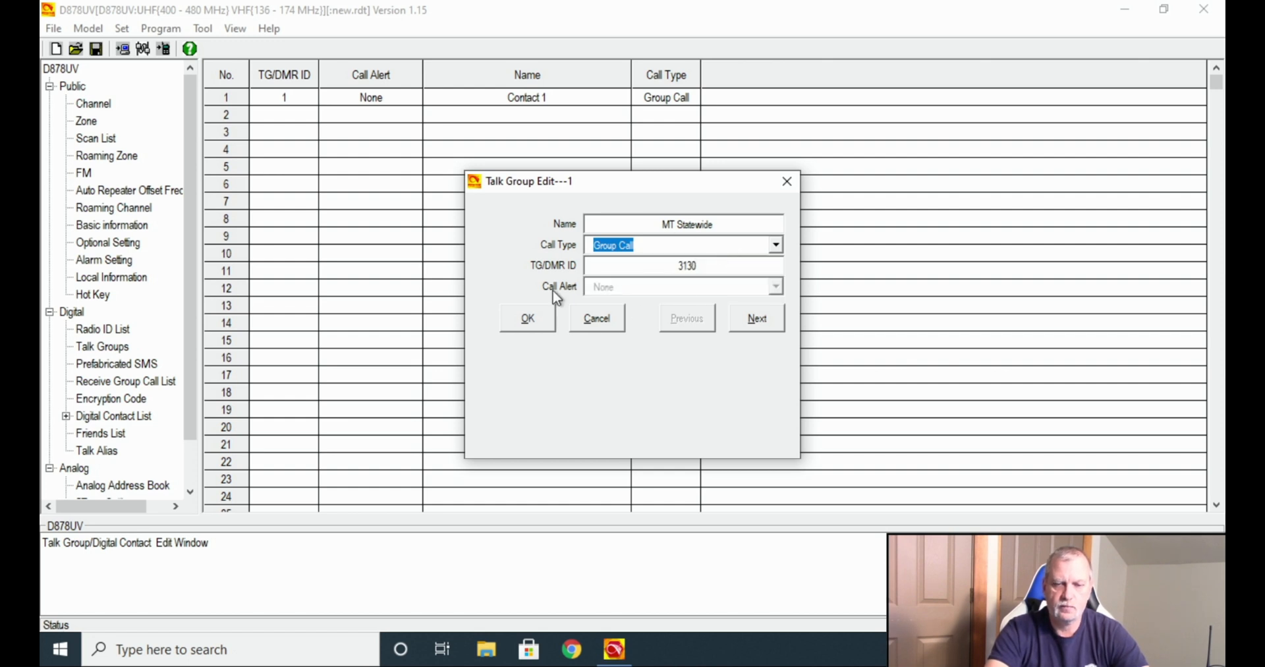
pyautogui.click(523, 318)
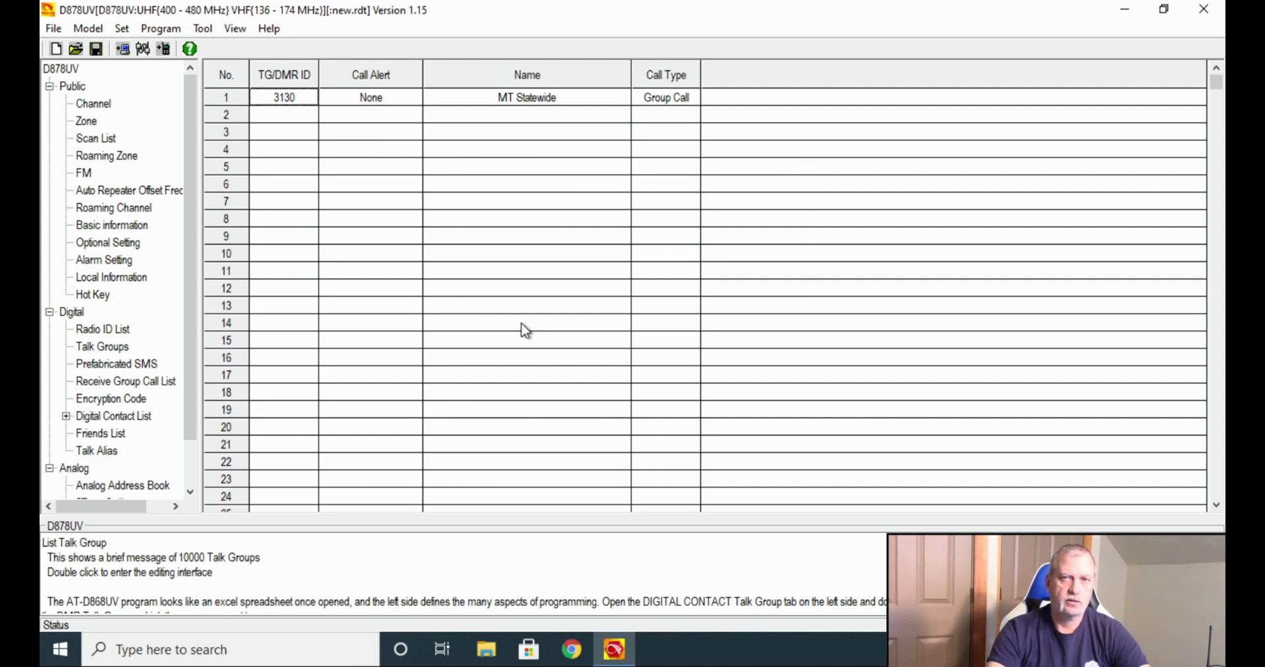
# Make talk group 2 MPRG 1 with ID 31301.
pyautogui.doubleClick(231, 114)
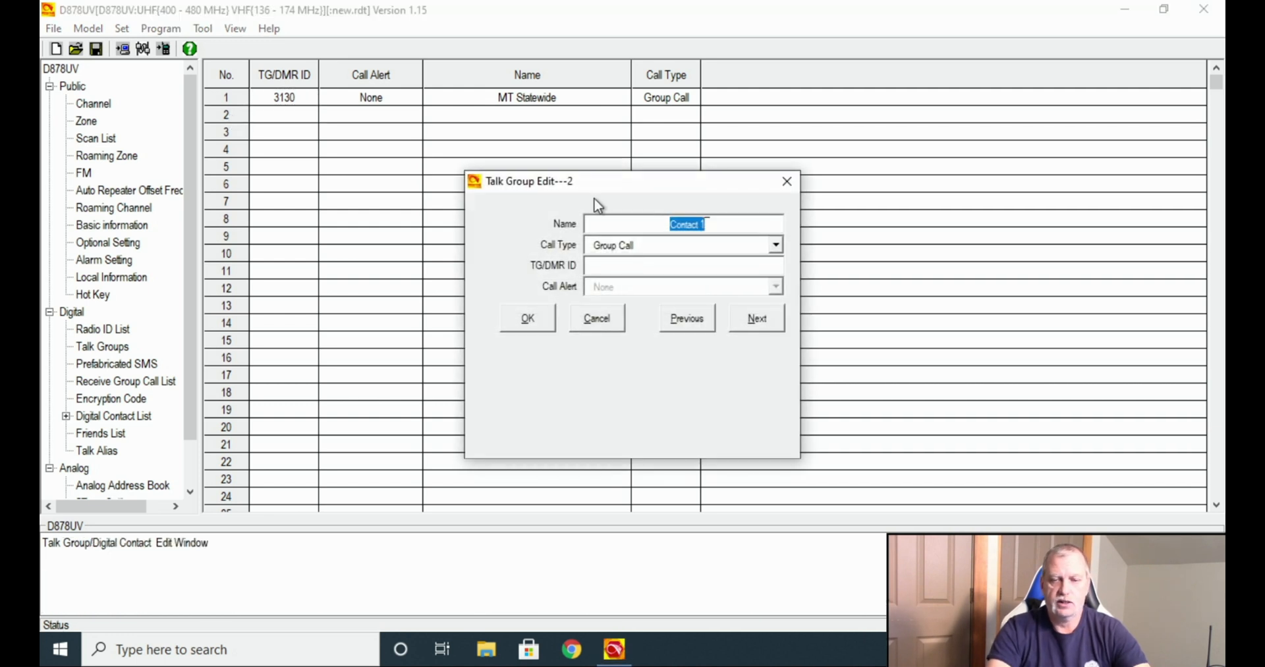
pyautogui.write('M')
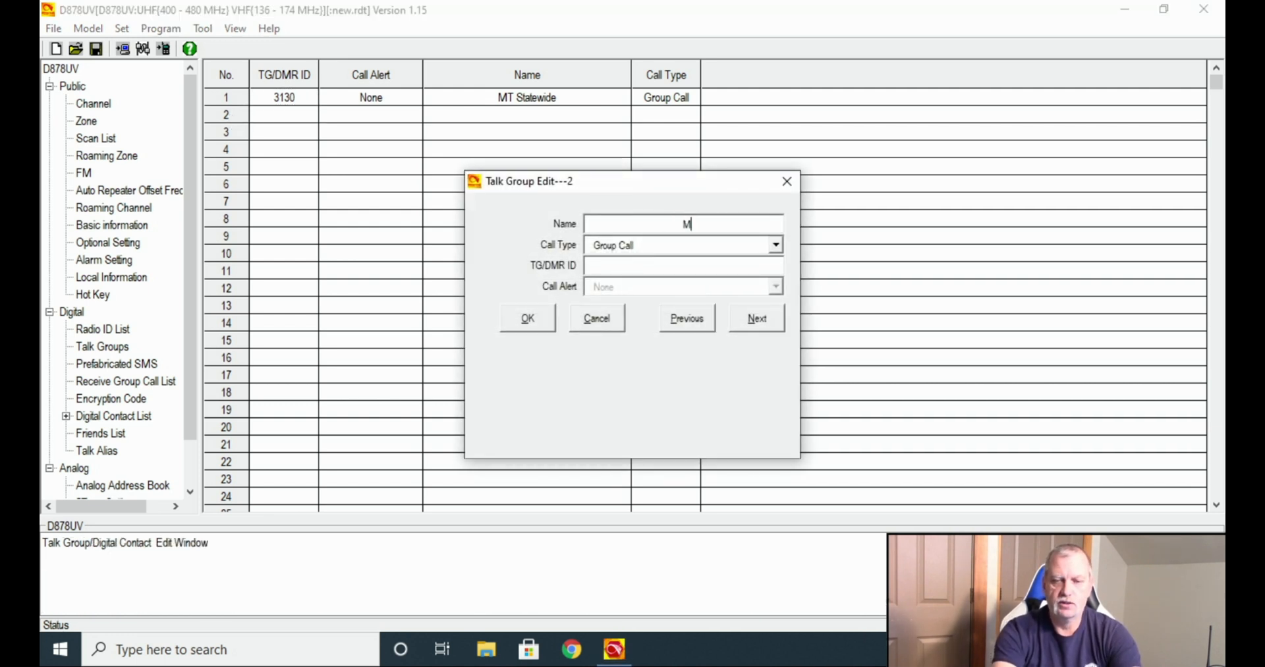
pyautogui.write('PRG')
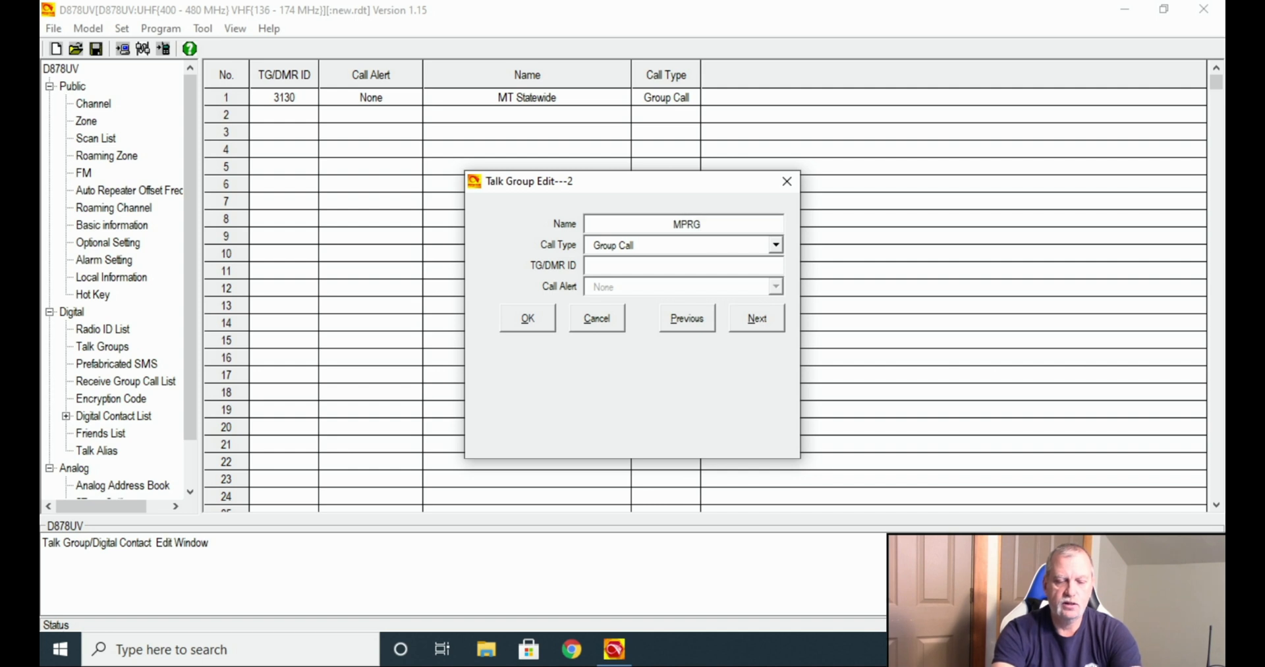
pyautogui.write(' 1')
pyautogui.press('Tab')
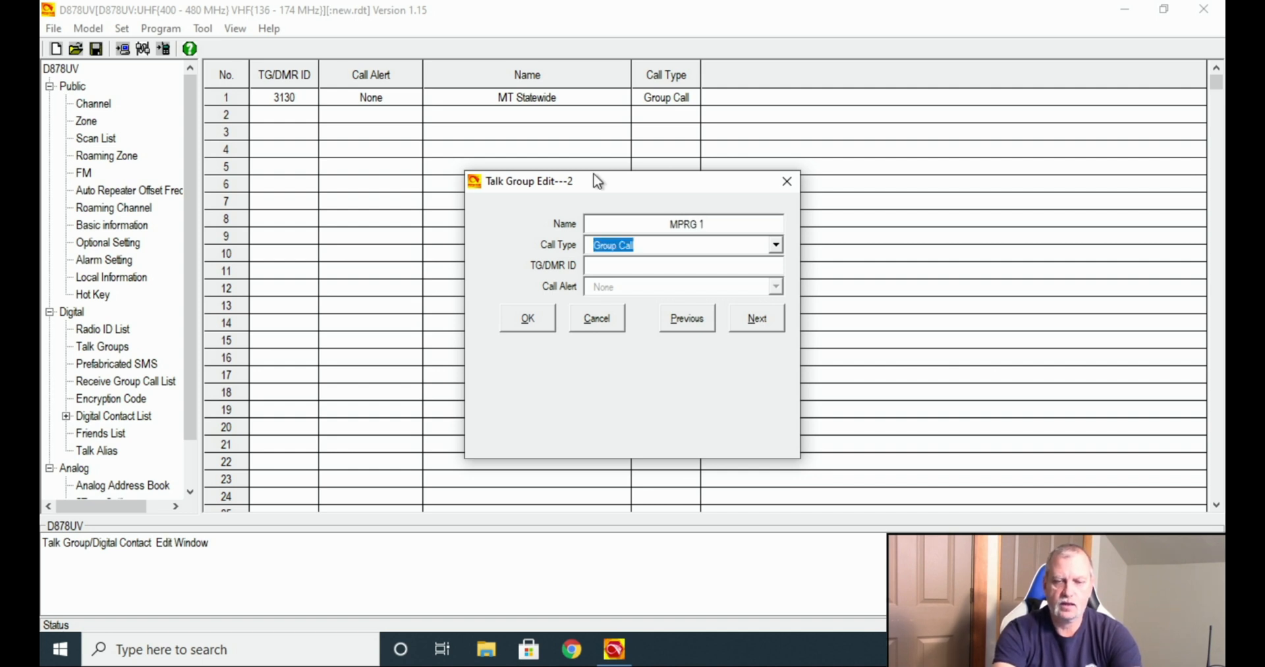
pyautogui.press('Tab')
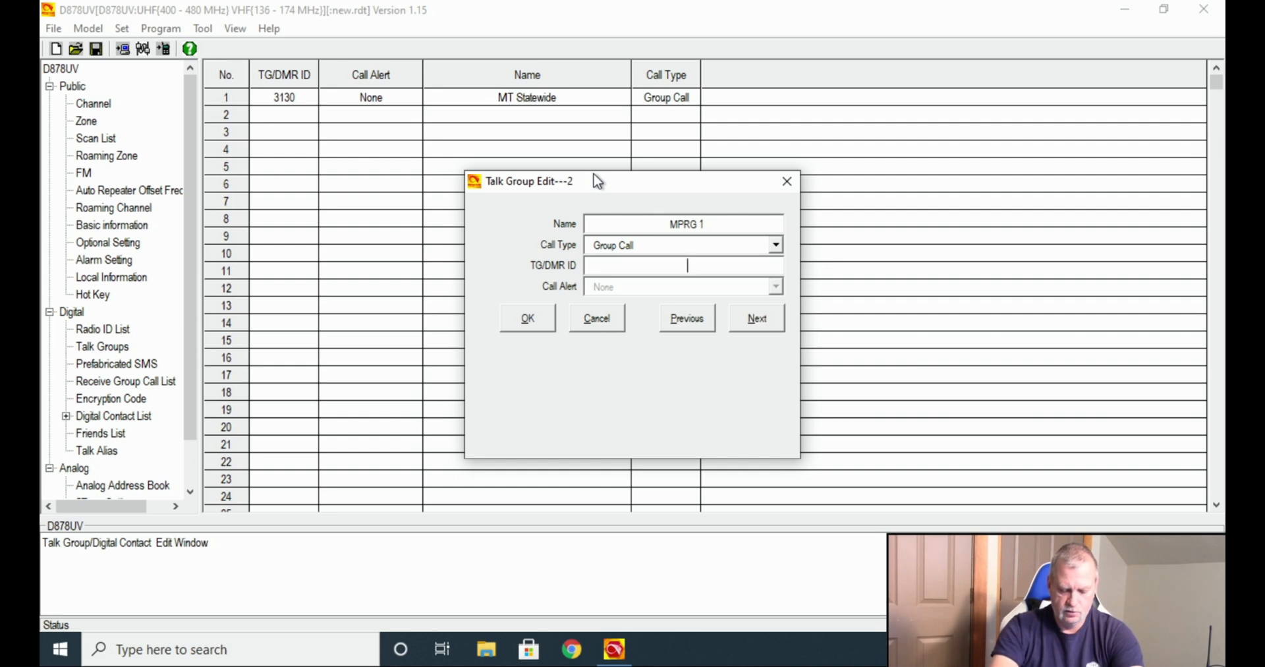
pyautogui.write('31301')
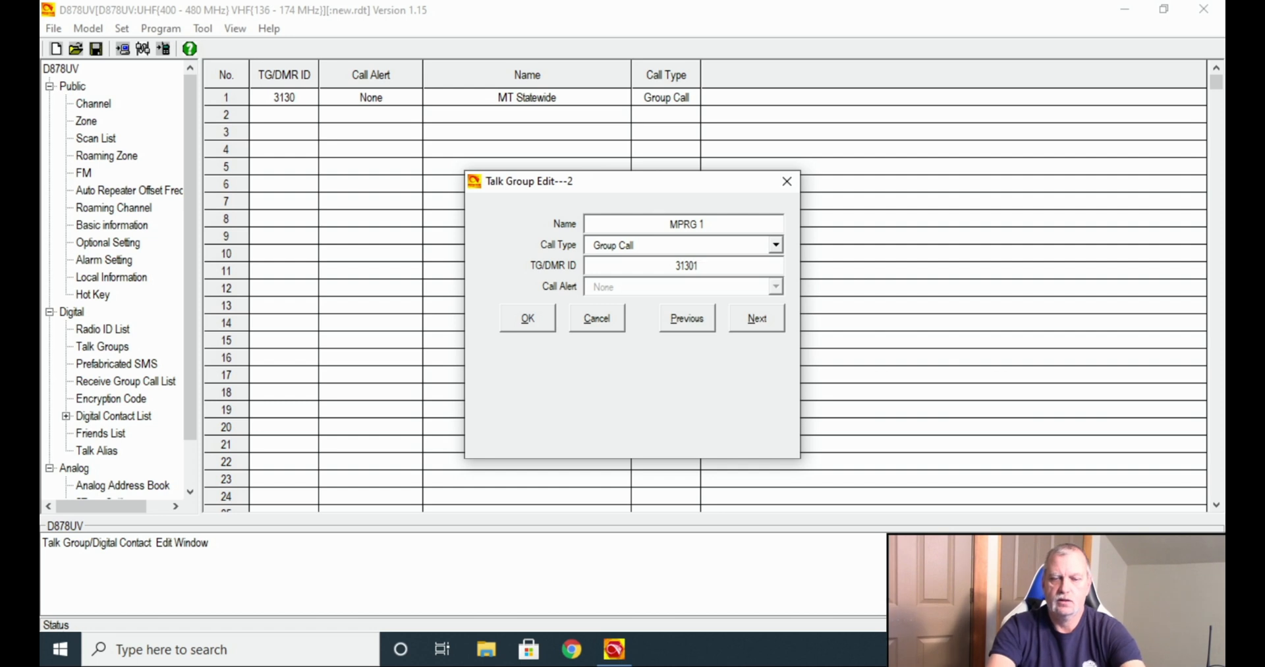
pyautogui.click(765, 331)
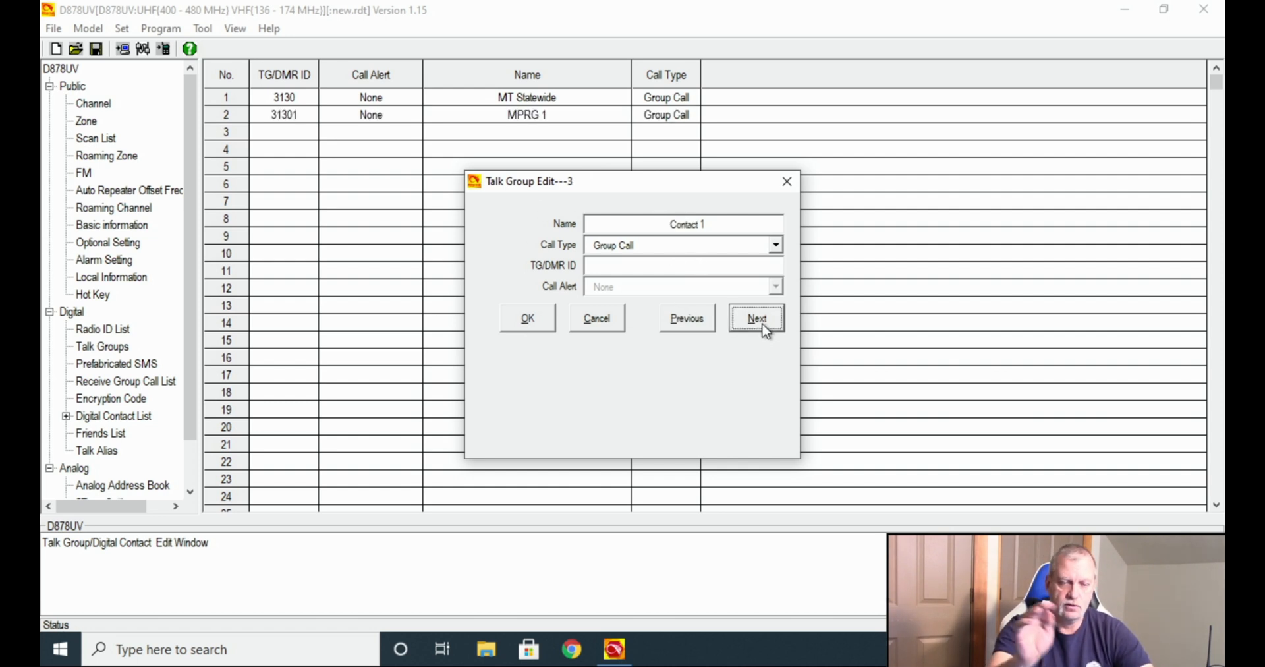
# Make talk group 3 MORG @ with ID 31302 as a Group Call.
pyautogui.click(707, 226)
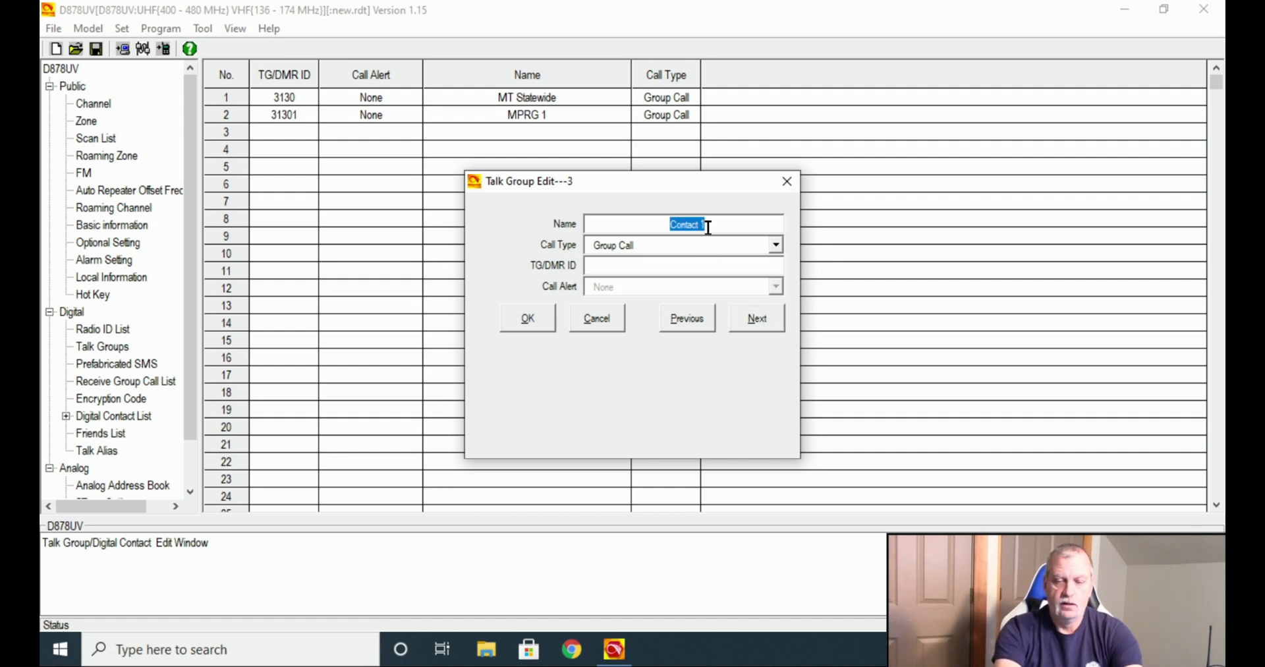
pyautogui.write('MORG ')
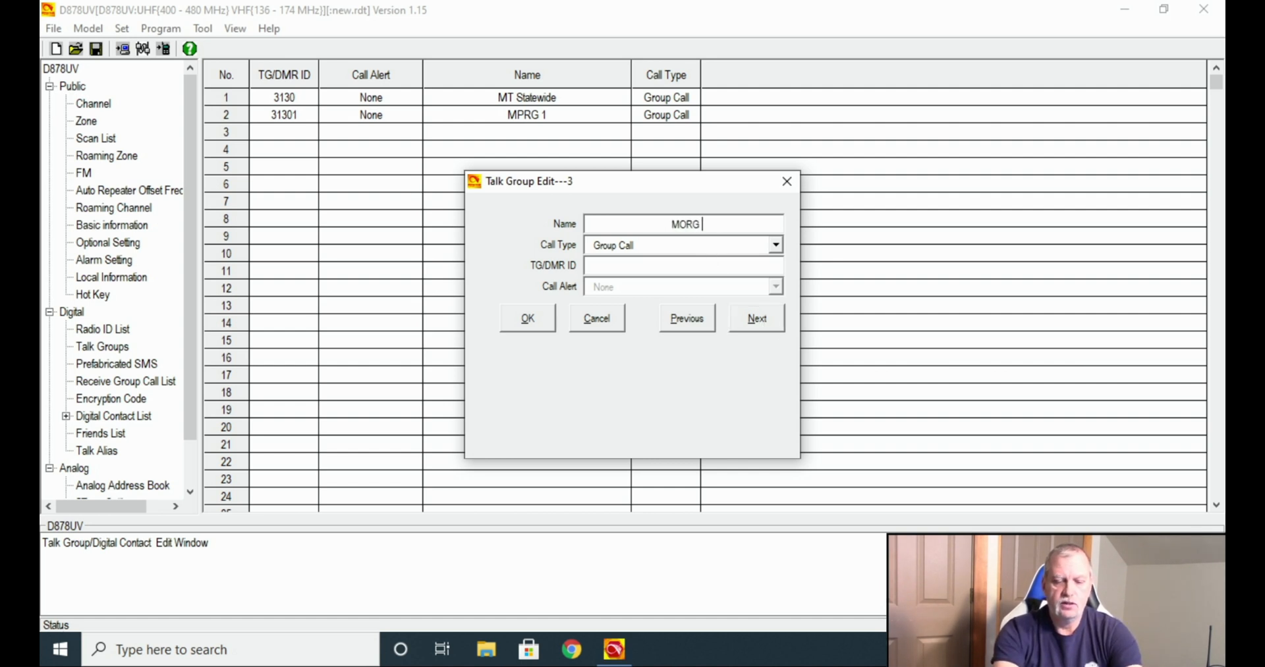
pyautogui.write('@')
pyautogui.click(696, 266)
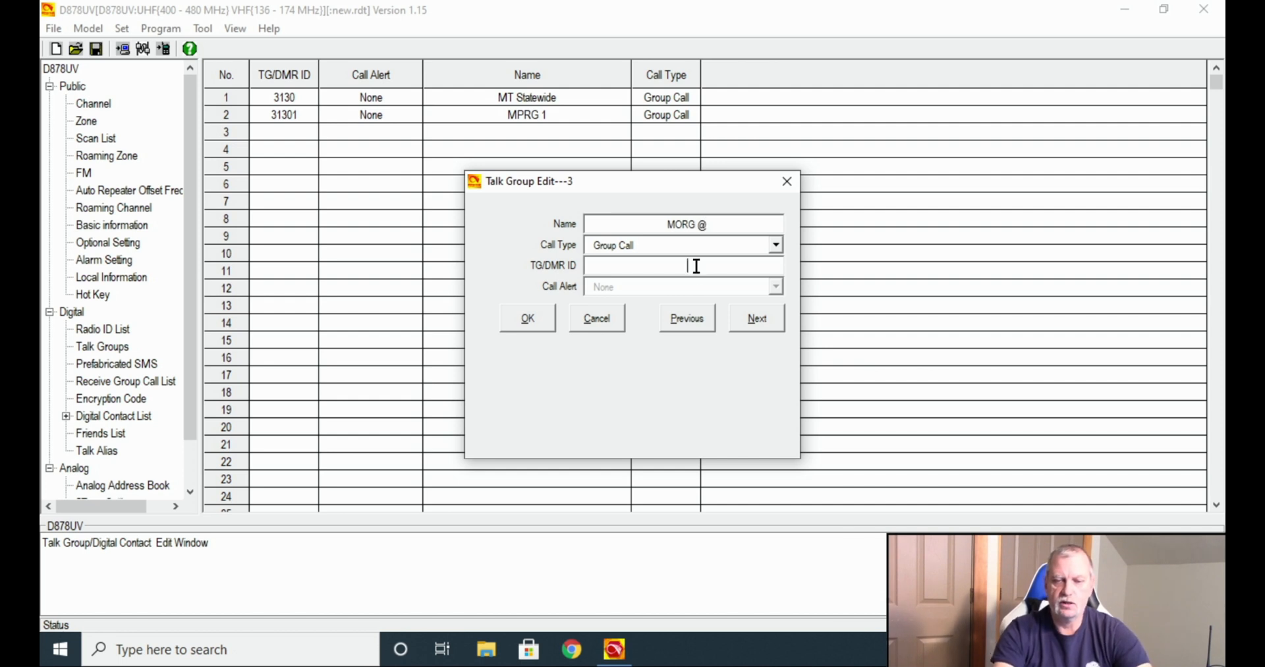
pyautogui.write('31302')
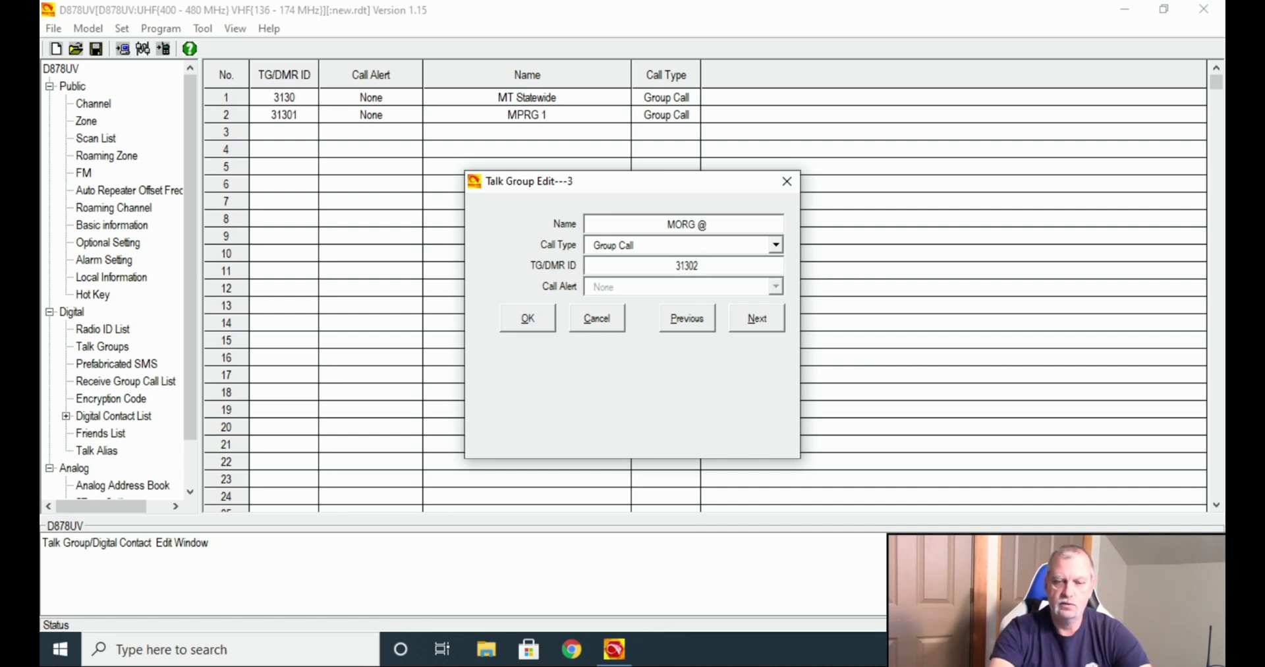
pyautogui.click(518, 323)
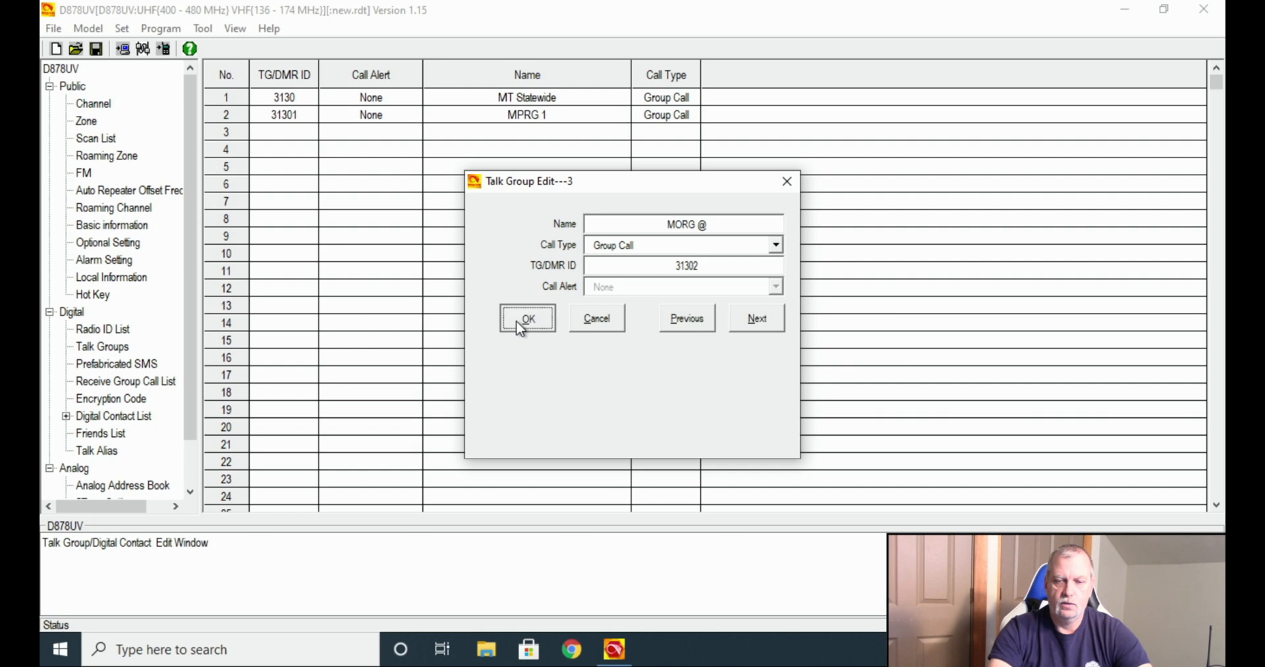
# Add talk group 4 named BGV with ID 31303 as a group call.
pyautogui.click(238, 157)
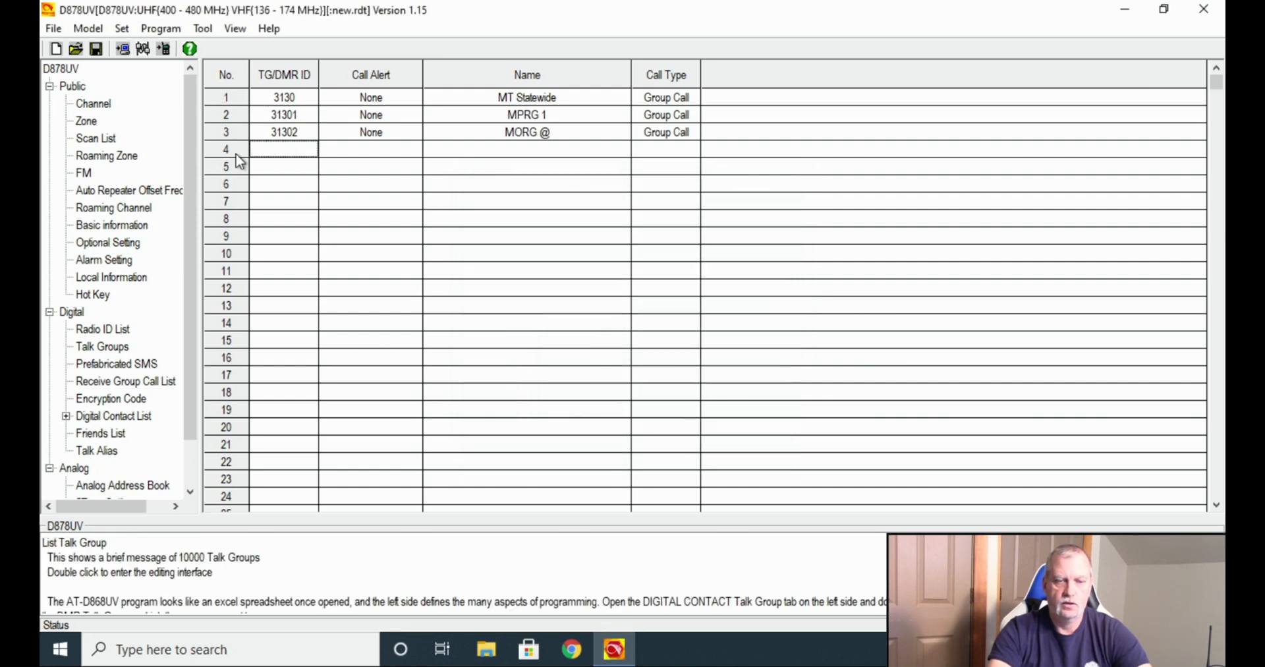
pyautogui.doubleClick(239, 162)
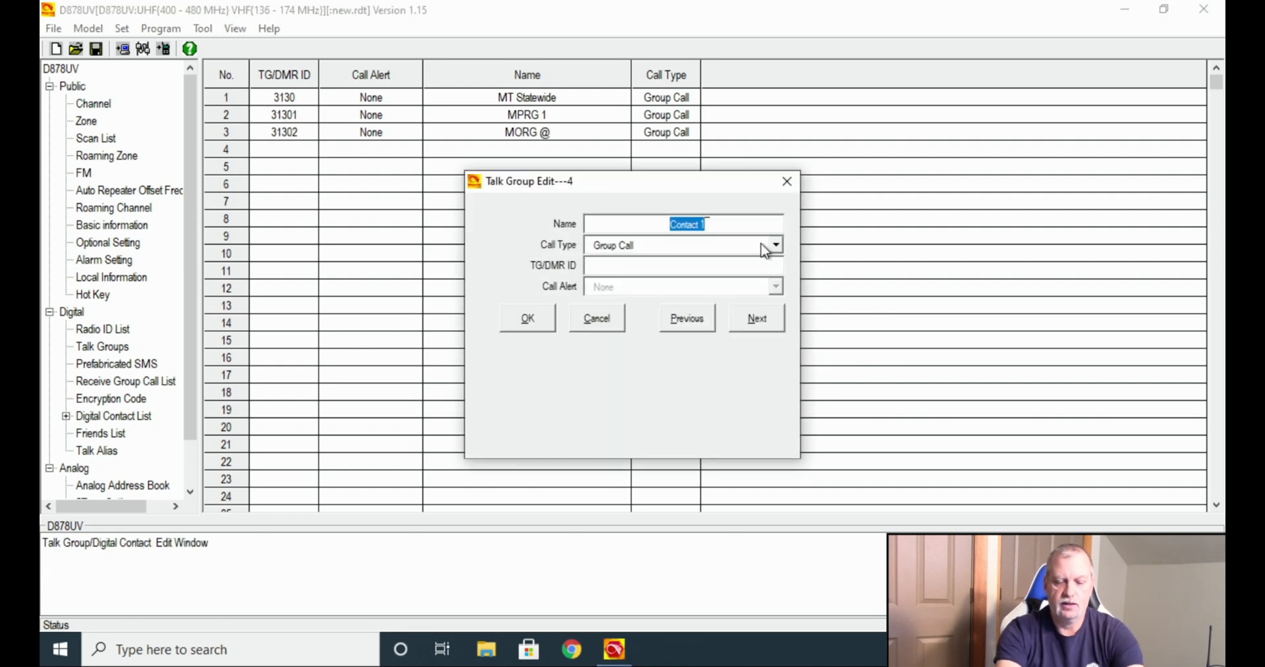
pyautogui.write('BGV')
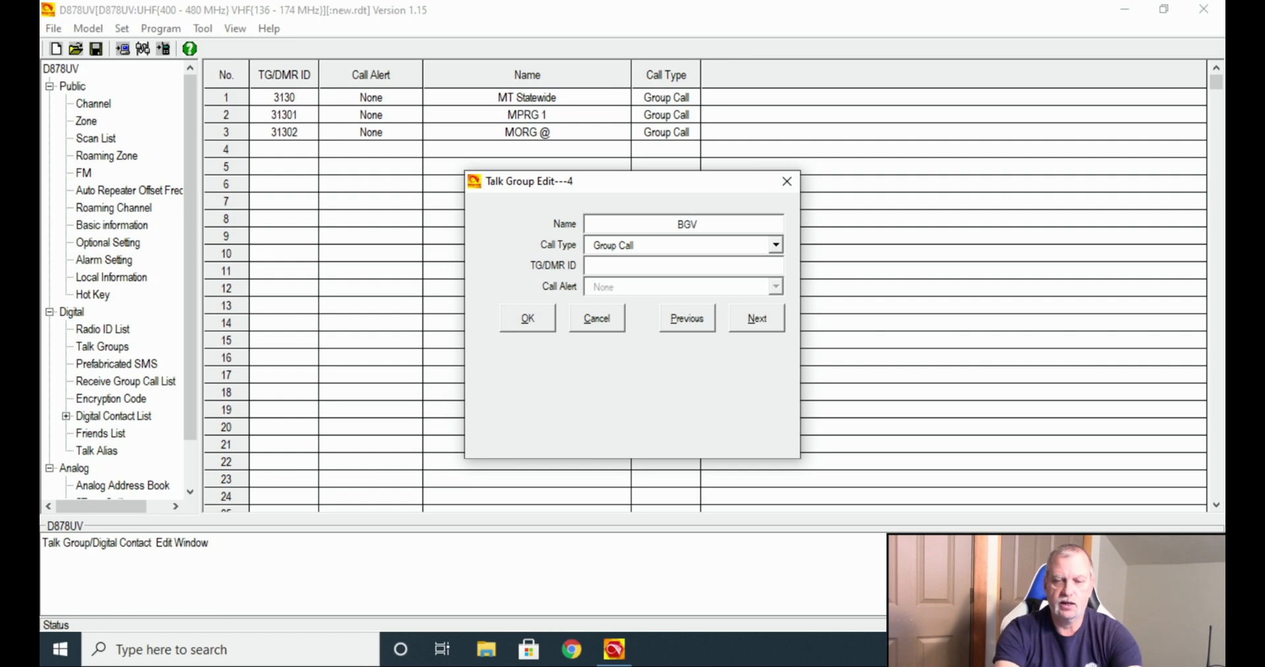
pyautogui.click(717, 270)
pyautogui.write('3130')
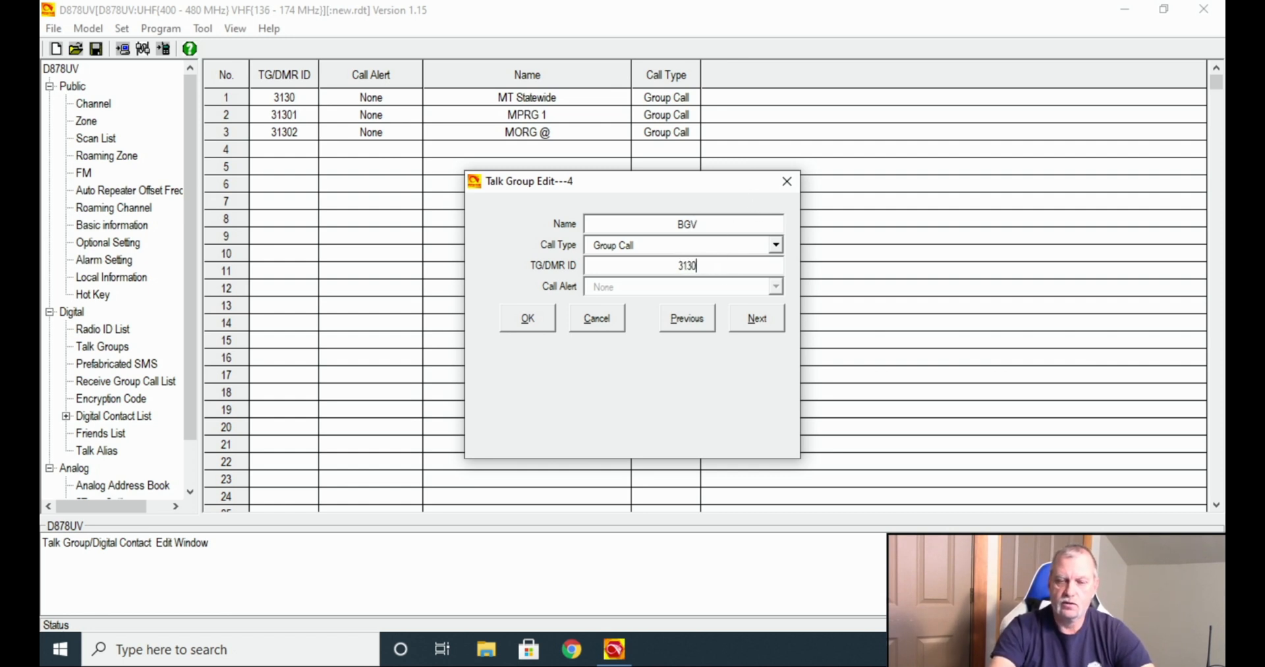
pyautogui.write('3')
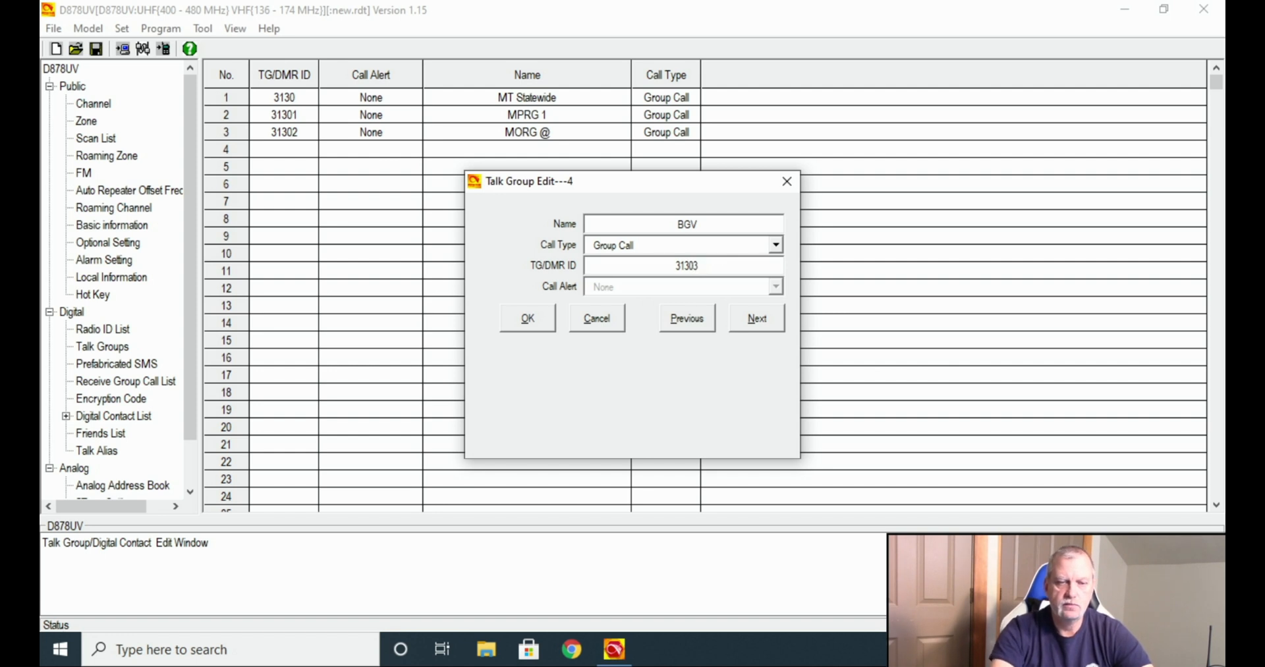
pyautogui.click(759, 321)
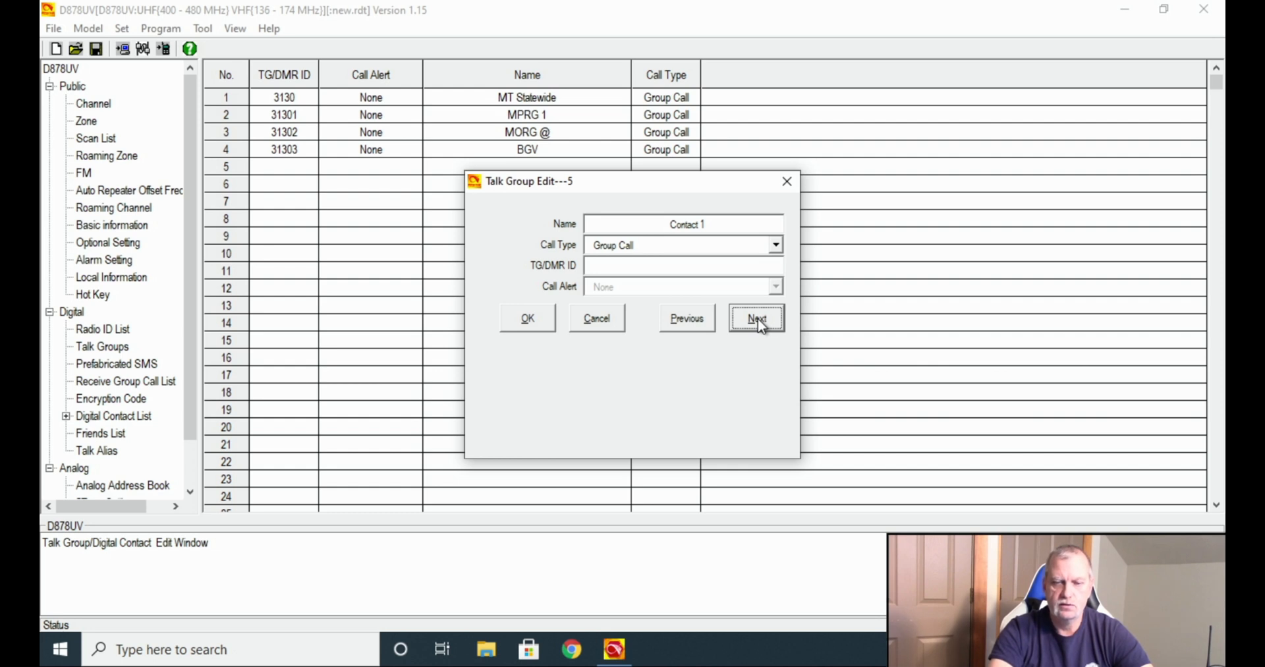
# Add contact 5 named Parrot as a Private Call with ID 9990 and save it.
pyautogui.doubleClick(718, 226)
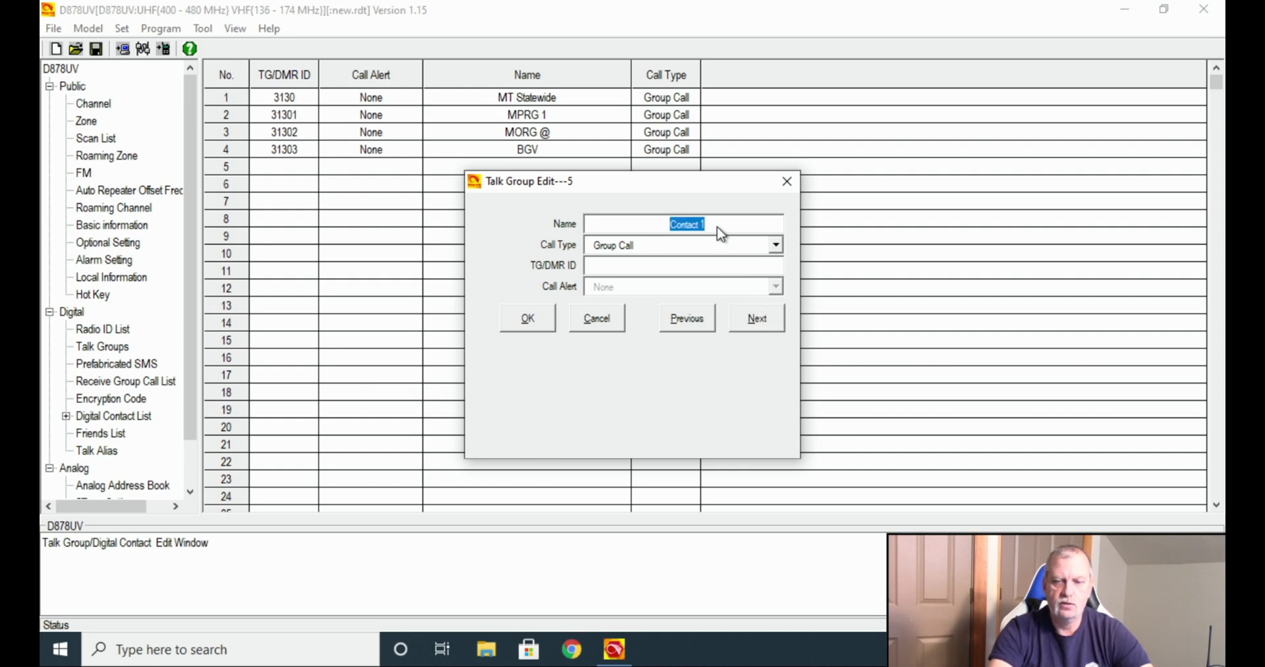
pyautogui.write('Pa')
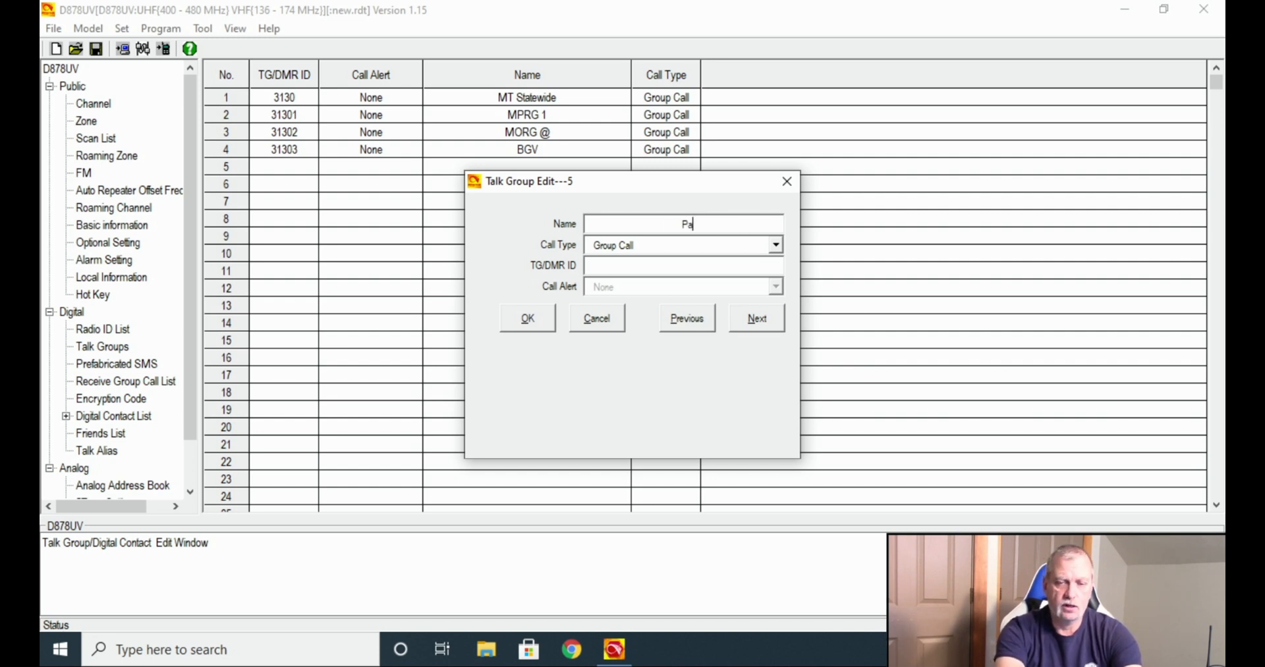
pyautogui.write('rrot')
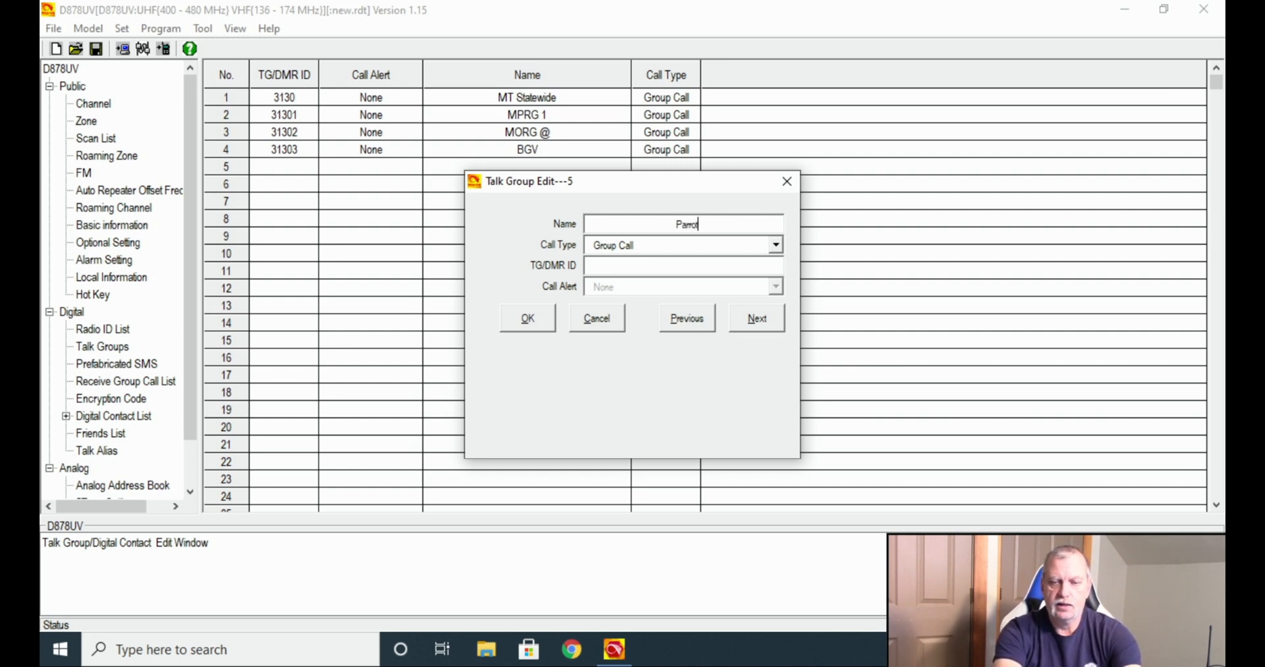
pyautogui.click(775, 245)
pyautogui.click(751, 263)
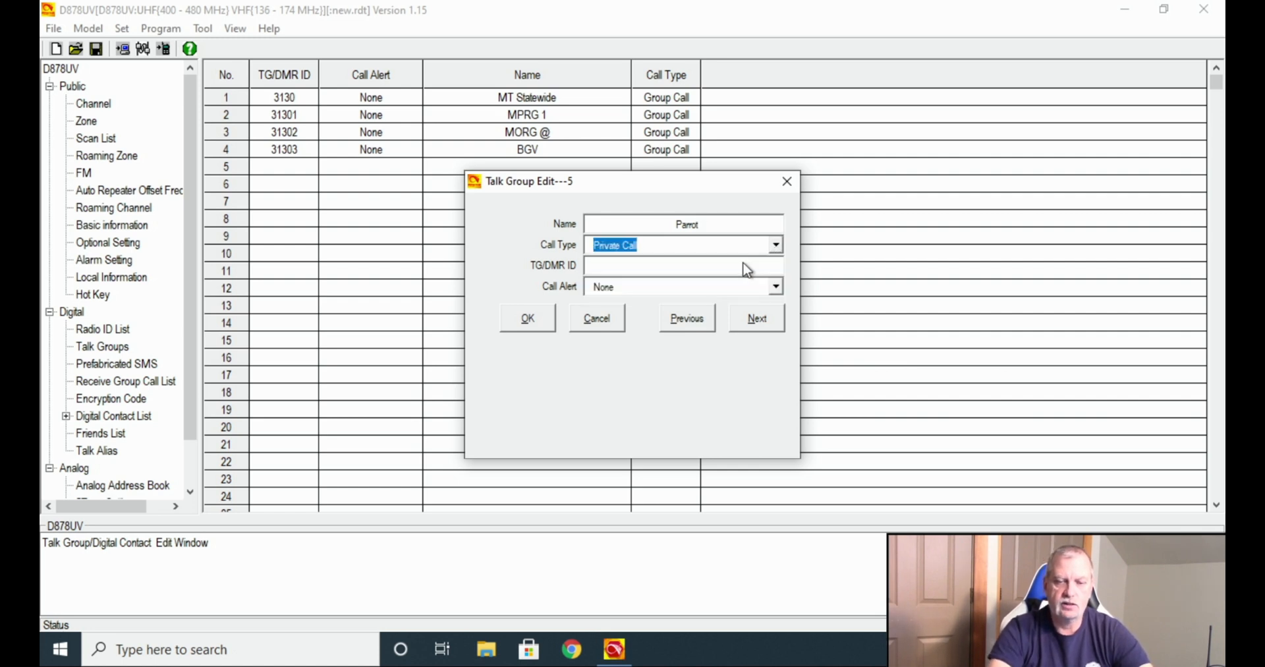
pyautogui.click(733, 266)
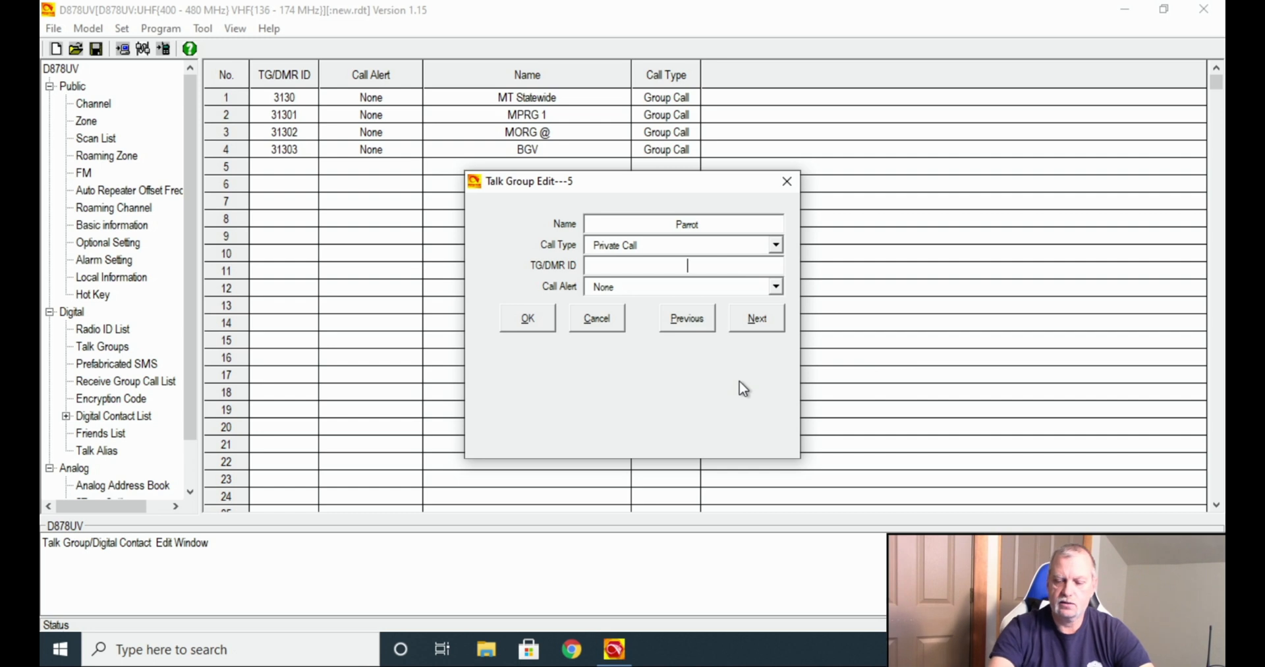
pyautogui.write('9990')
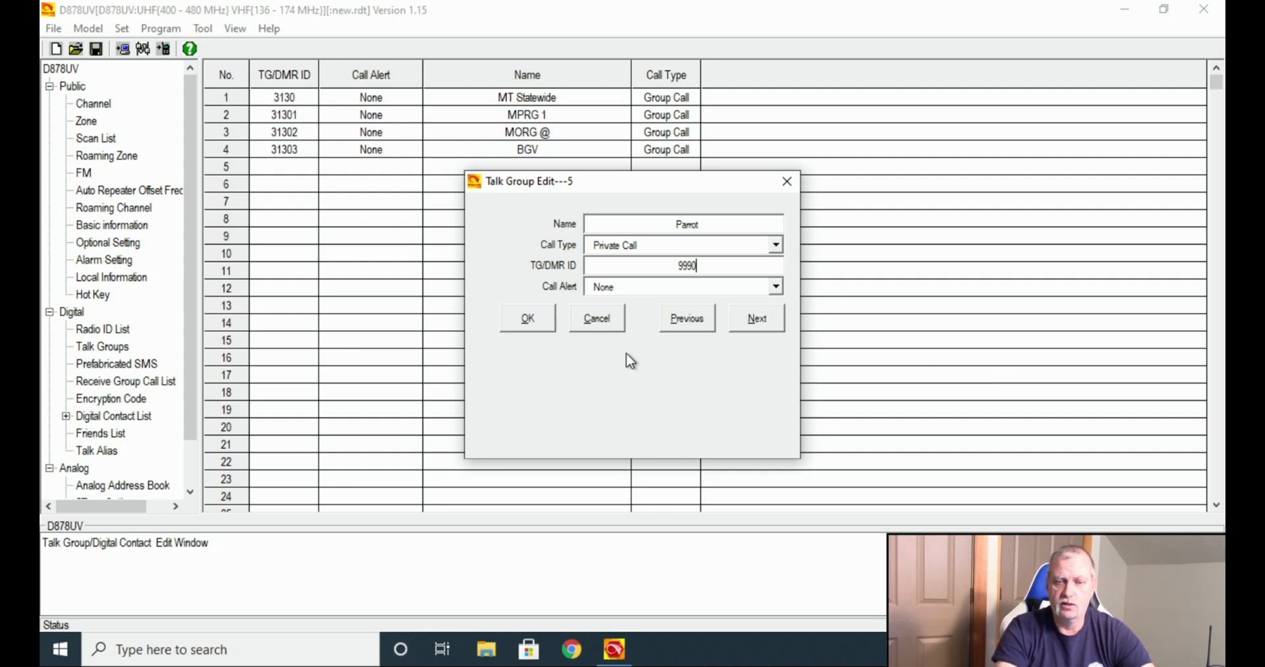
pyautogui.click(527, 318)
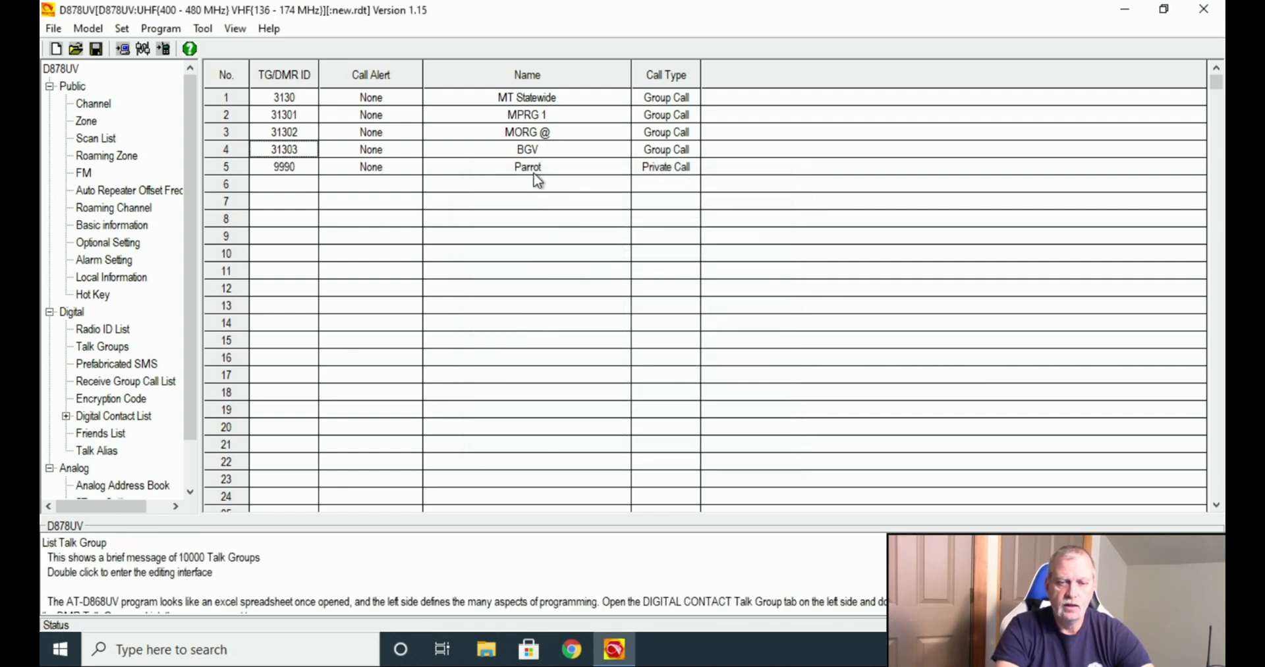
# Rename talk group 3 to MPRG 2, leaving its ID 31302 unchanged.
pyautogui.doubleClick(237, 132)
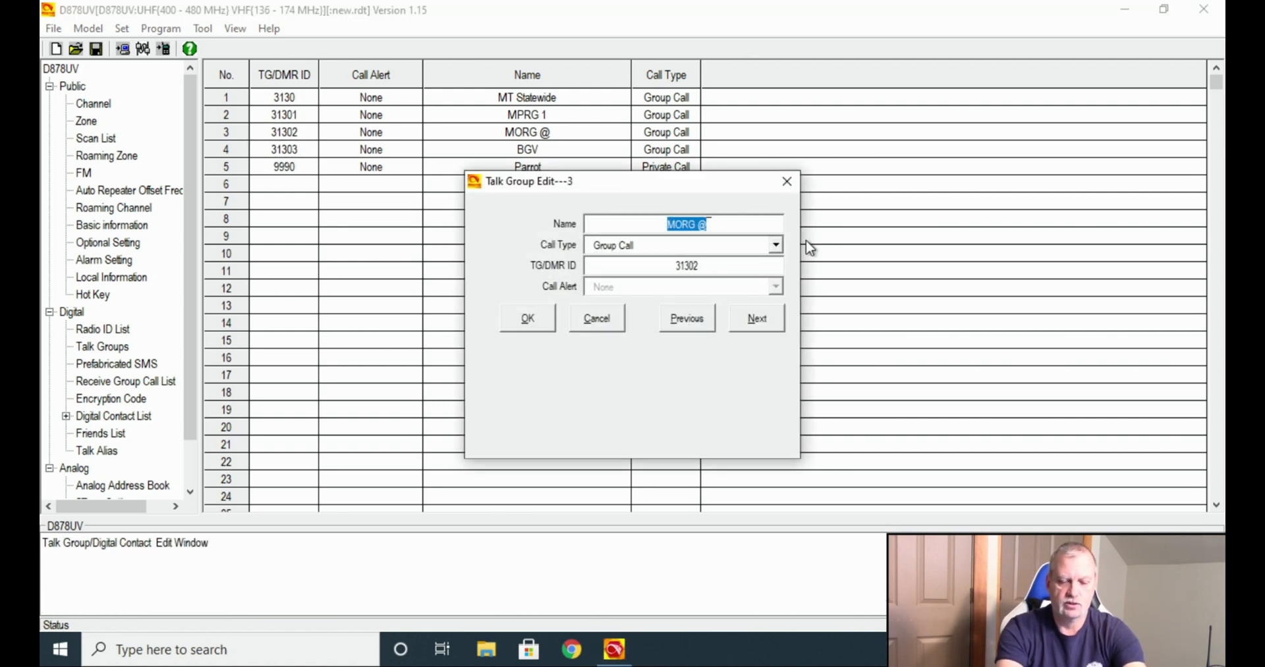
pyautogui.write('MPRG')
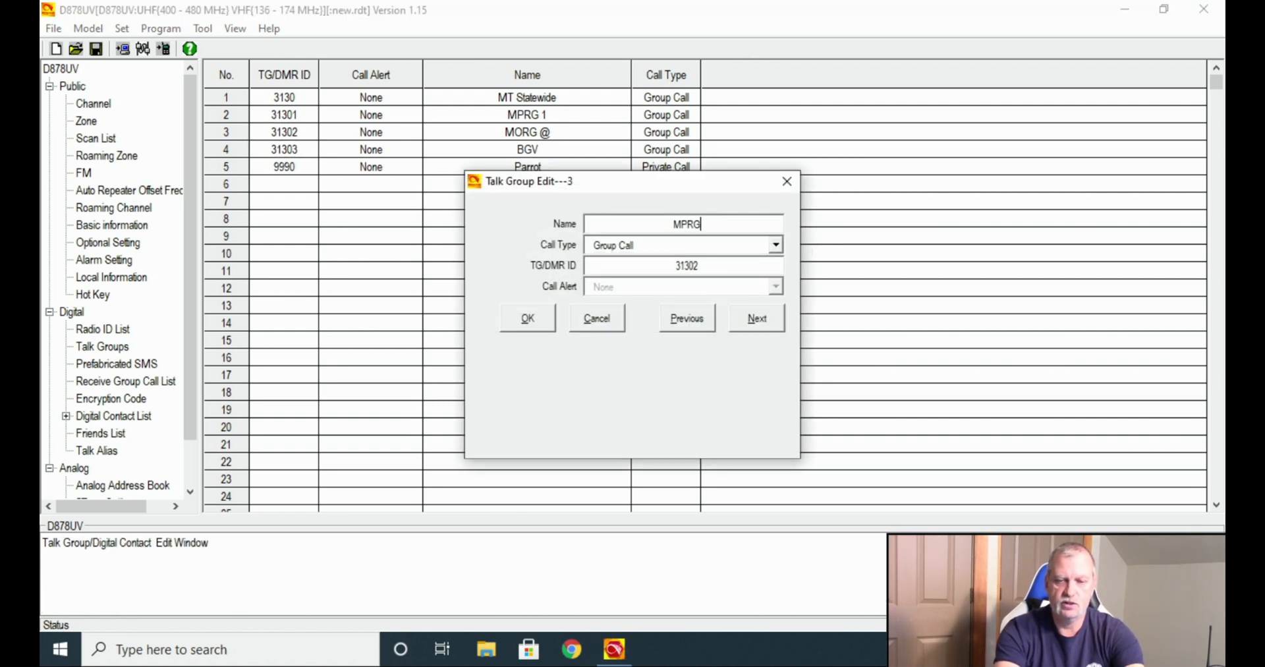
pyautogui.write(' 2')
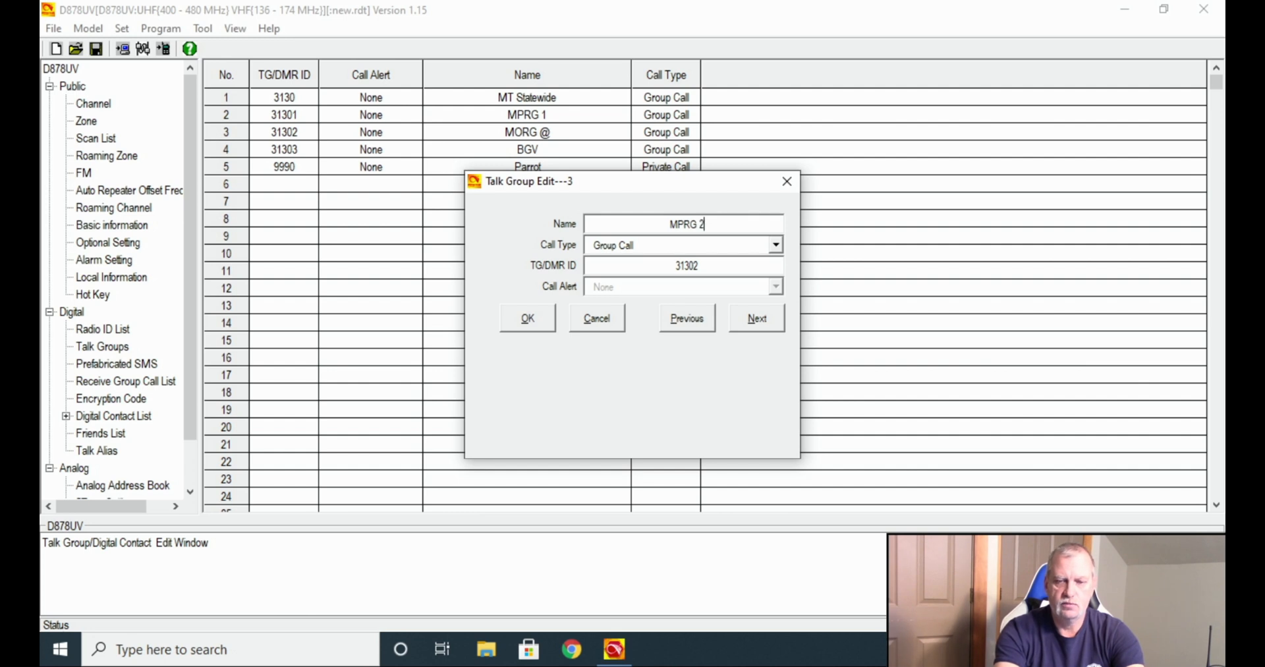
pyautogui.click(528, 319)
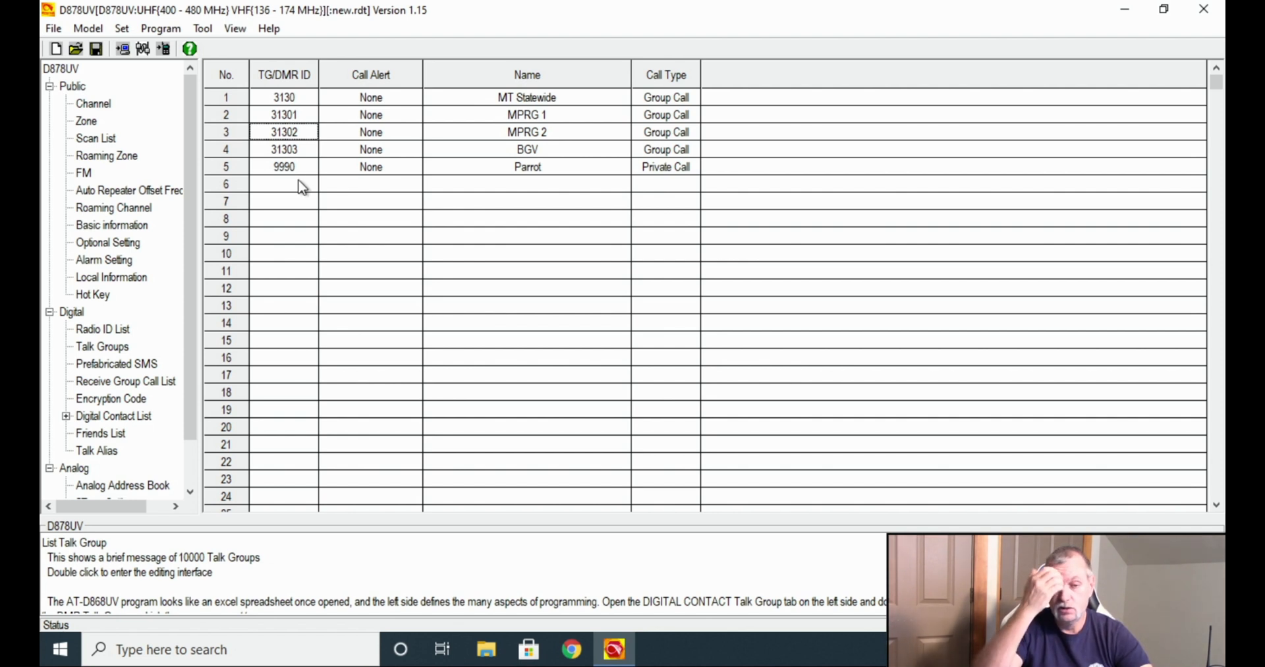
# Create talk group 6 as a Private Call with the default name Contact 1, ID still blank.
pyautogui.click(496, 184)
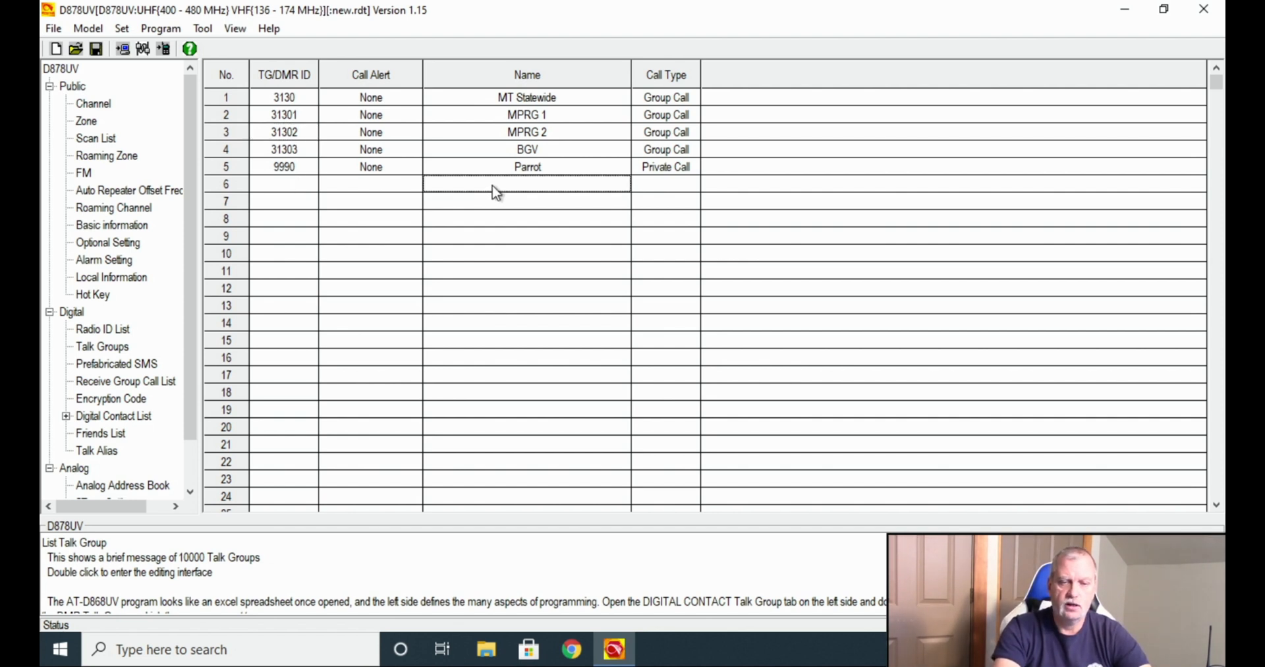
pyautogui.doubleClick(493, 187)
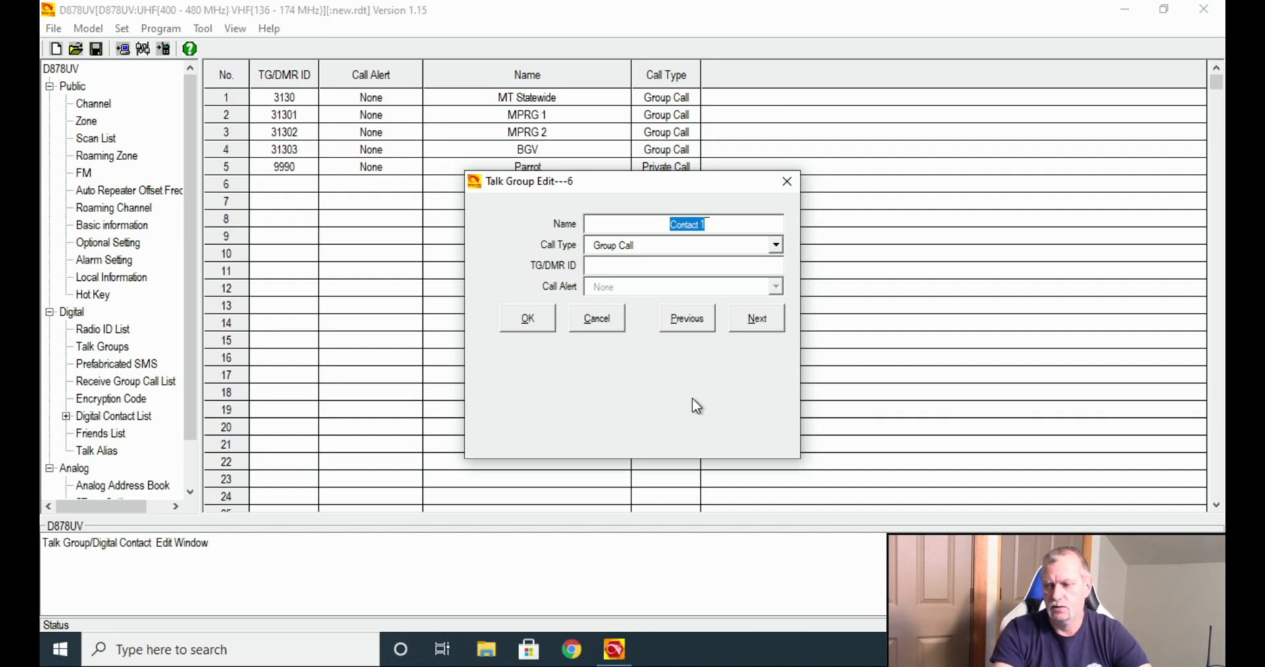
pyautogui.click(662, 245)
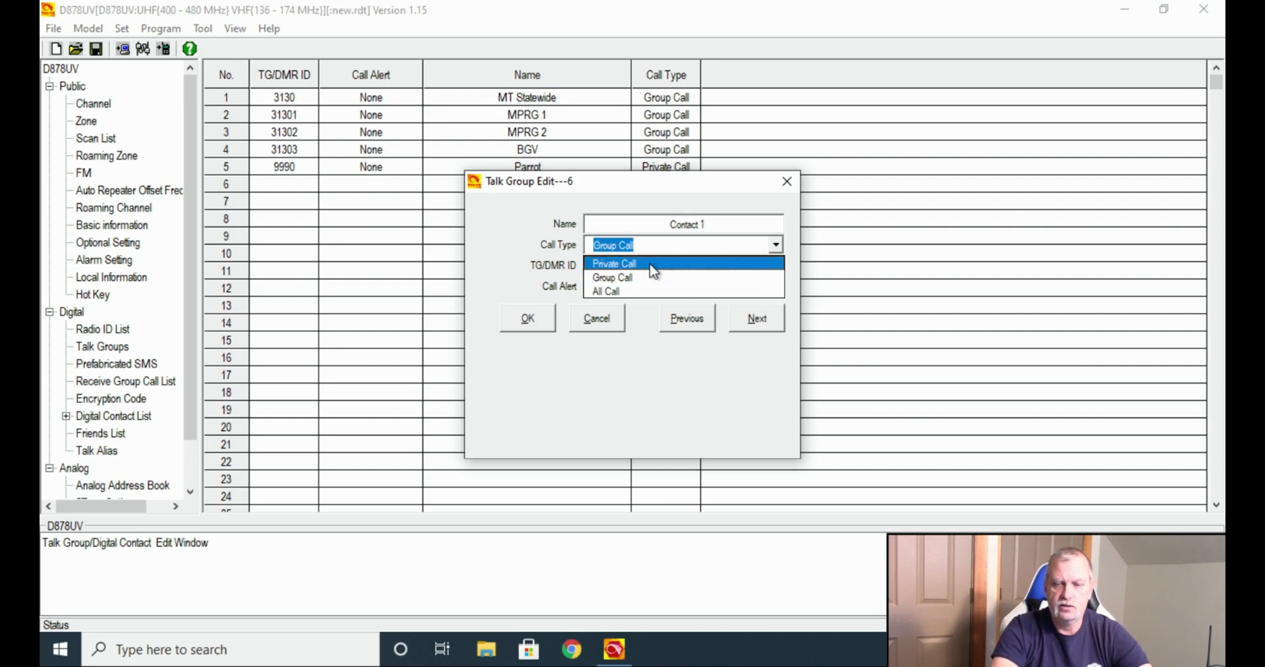
pyautogui.click(654, 261)
pyautogui.click(649, 271)
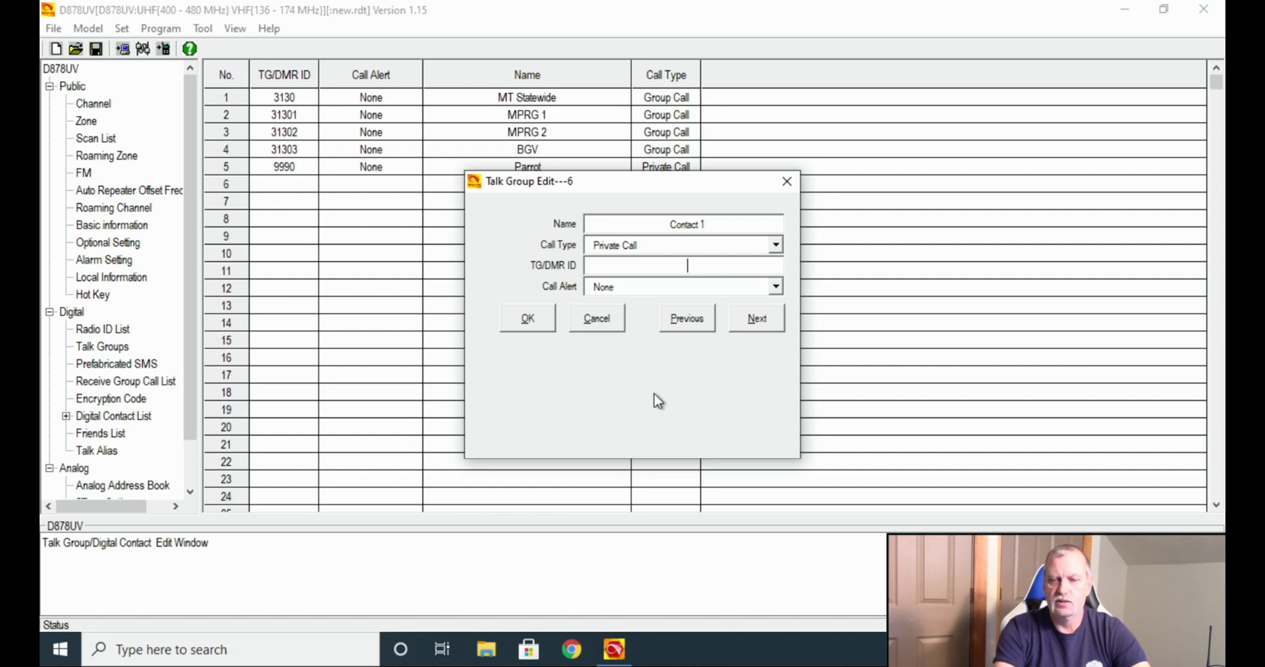
# Cancel the talk group 6 edit, then delete default channels 1 (440.00000) and 2 (155.00000).
pyautogui.click(596, 319)
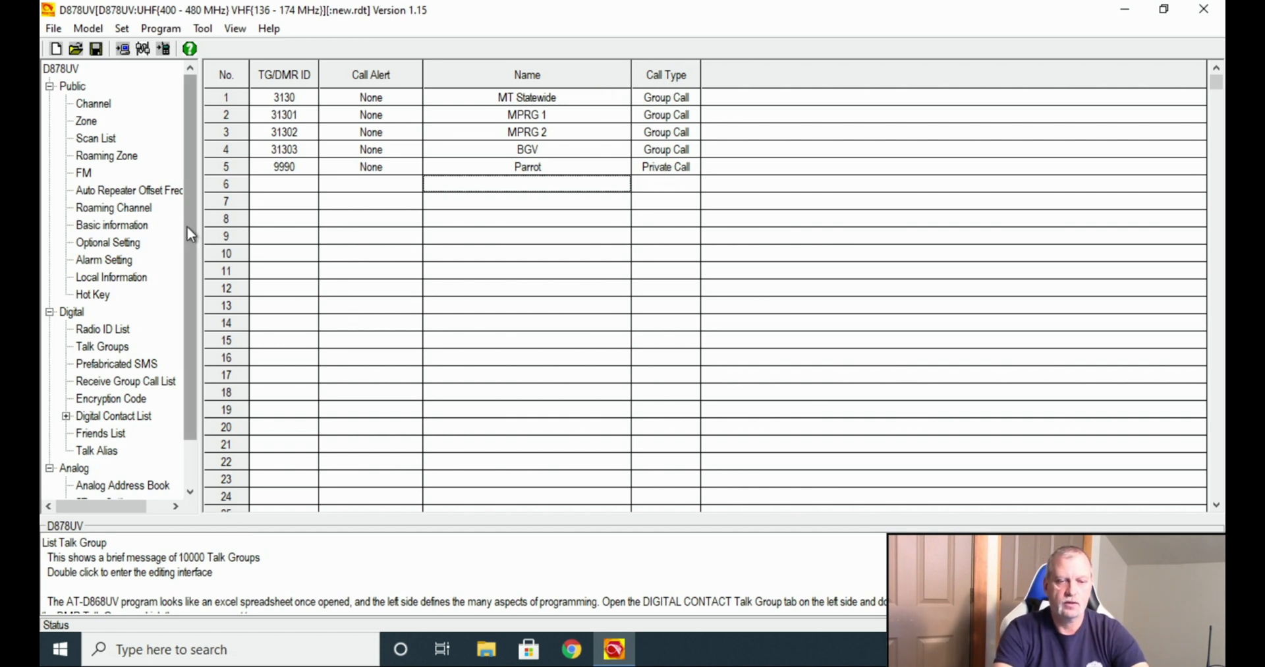
pyautogui.moveTo(189, 228); pyautogui.dragTo(199, 164)
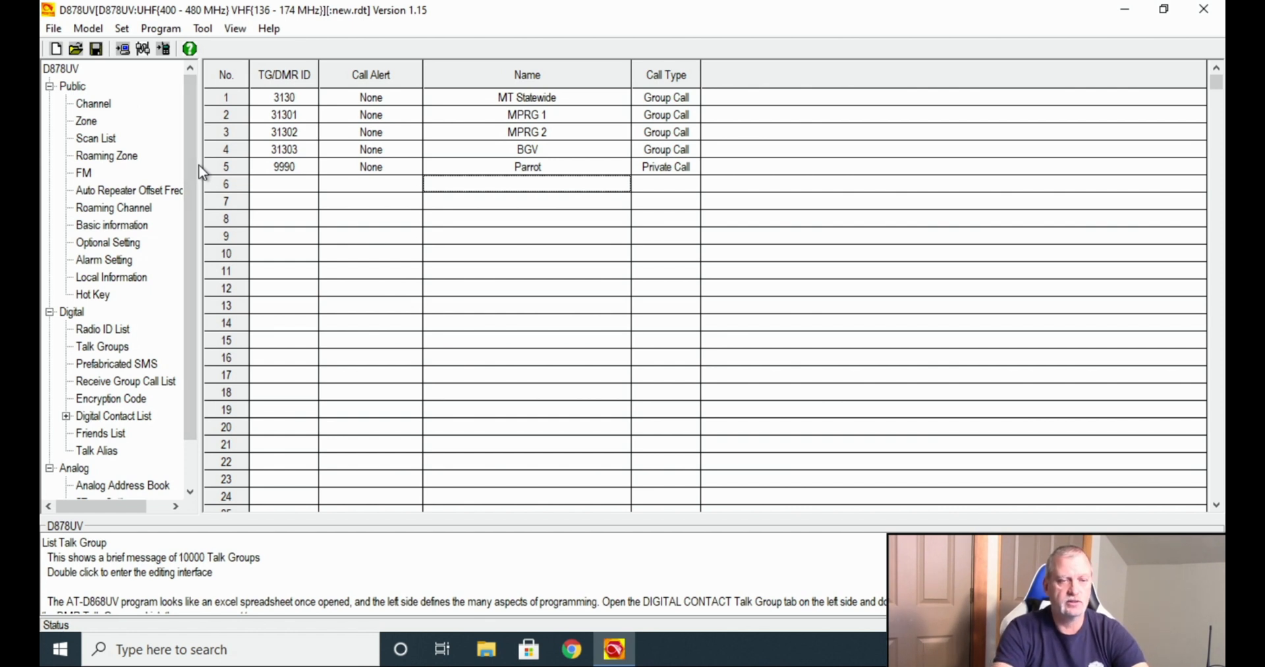
pyautogui.click(94, 104)
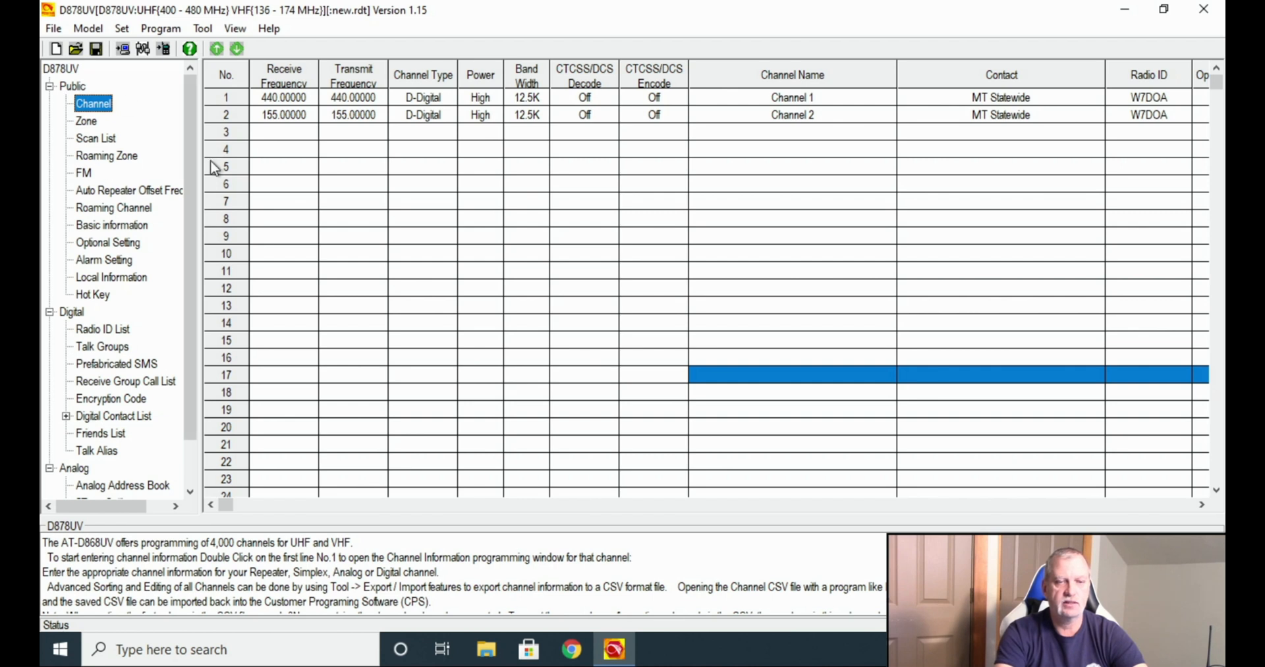
pyautogui.click(225, 103)
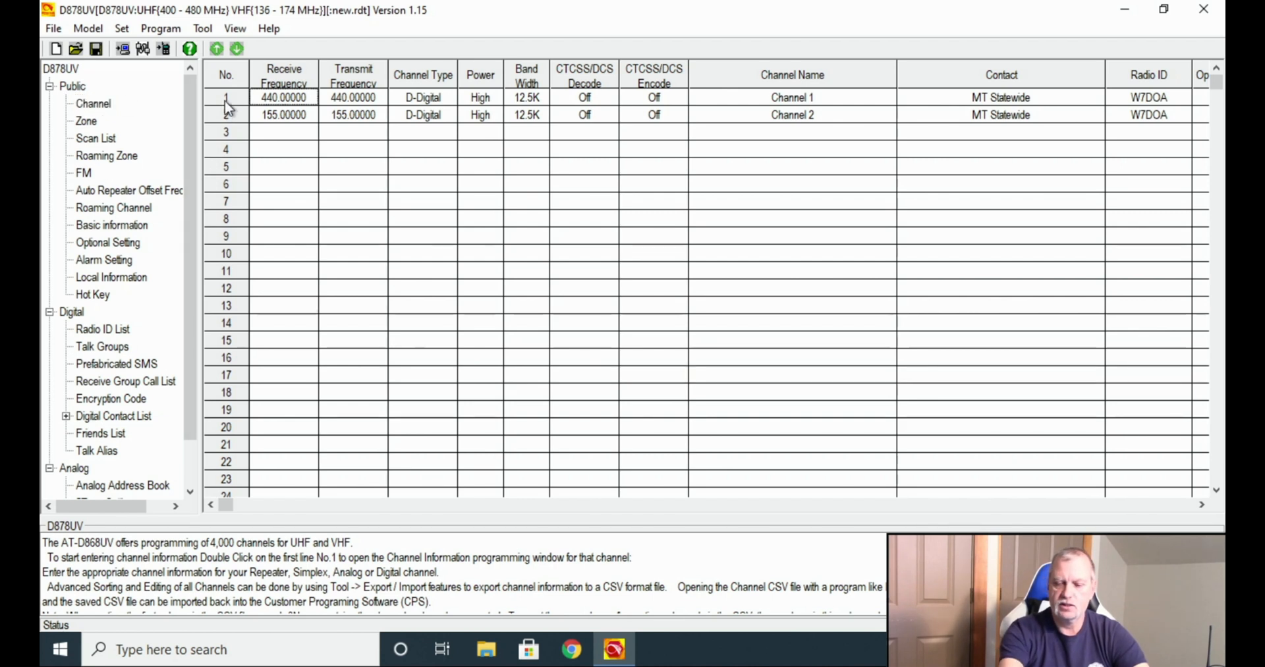
pyautogui.press('Delete')
pyautogui.click(228, 114)
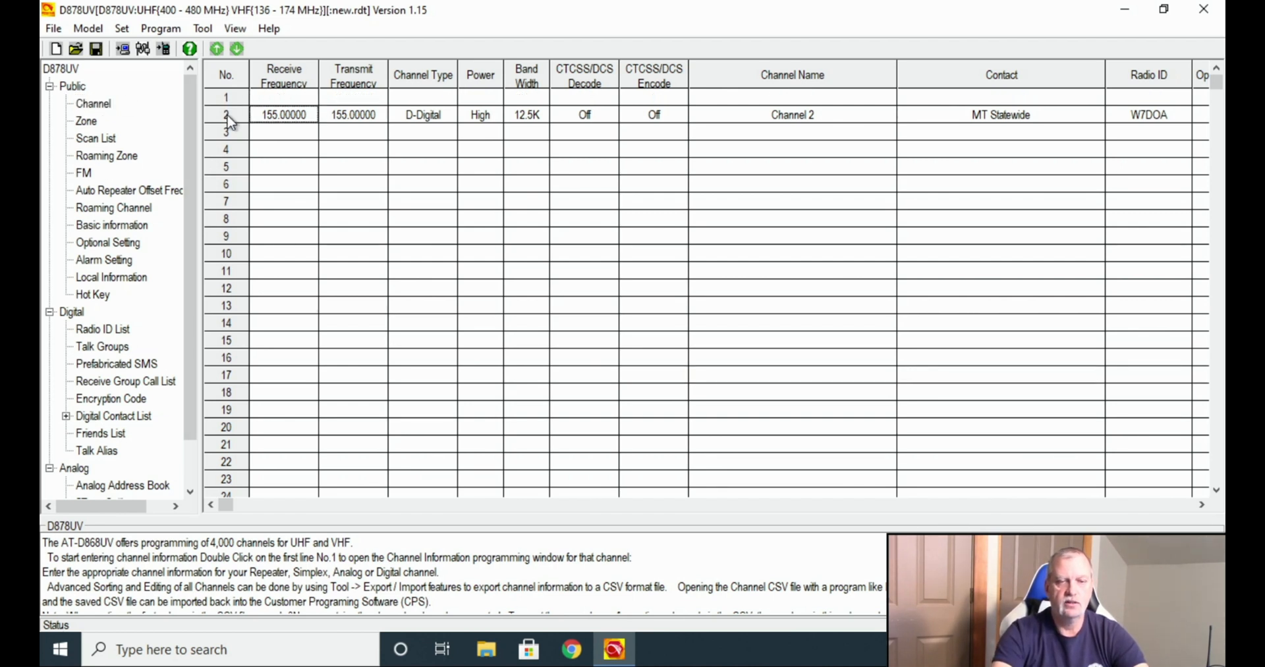
pyautogui.press('Delete')
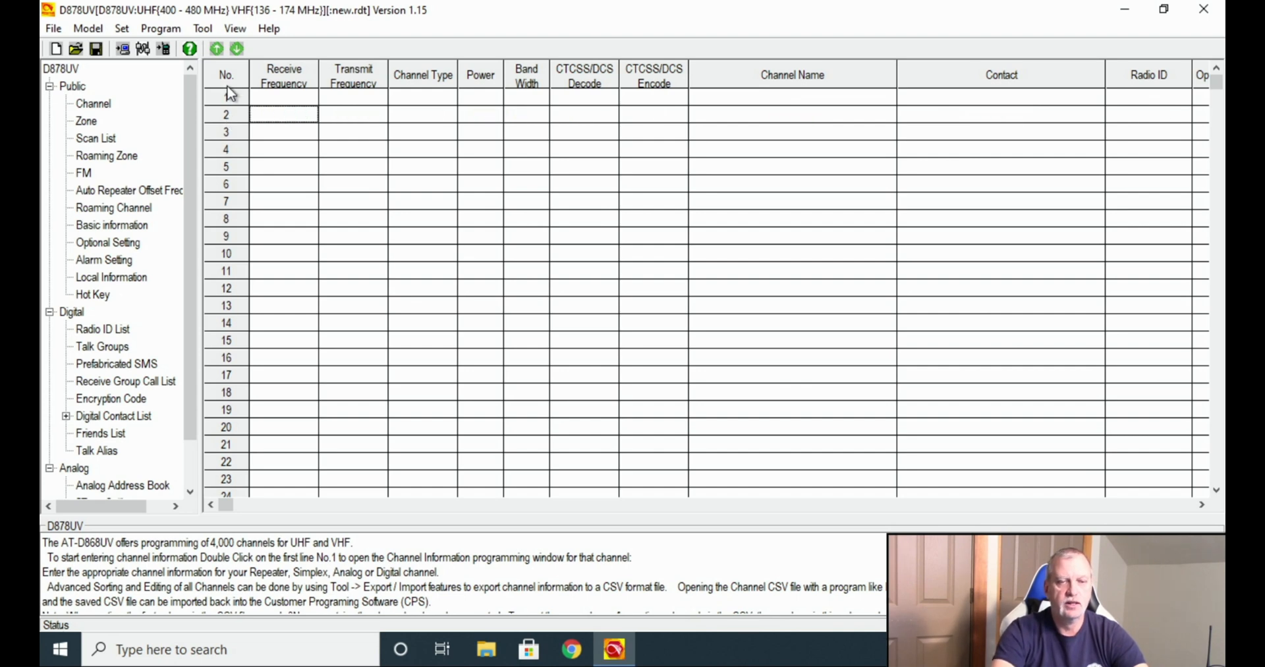
# Name channel 1 '2M Calling', A-Analog, with receive and transmit frequency 146.520.
pyautogui.doubleClick(230, 100)
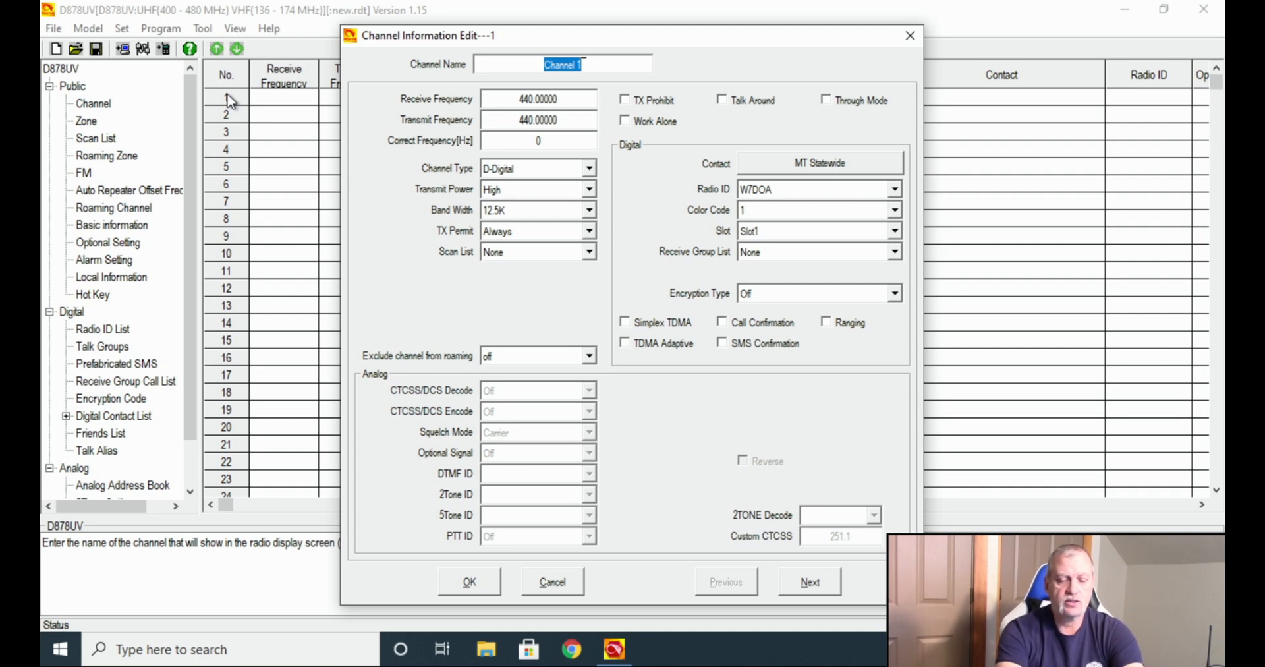
pyautogui.write('2m')
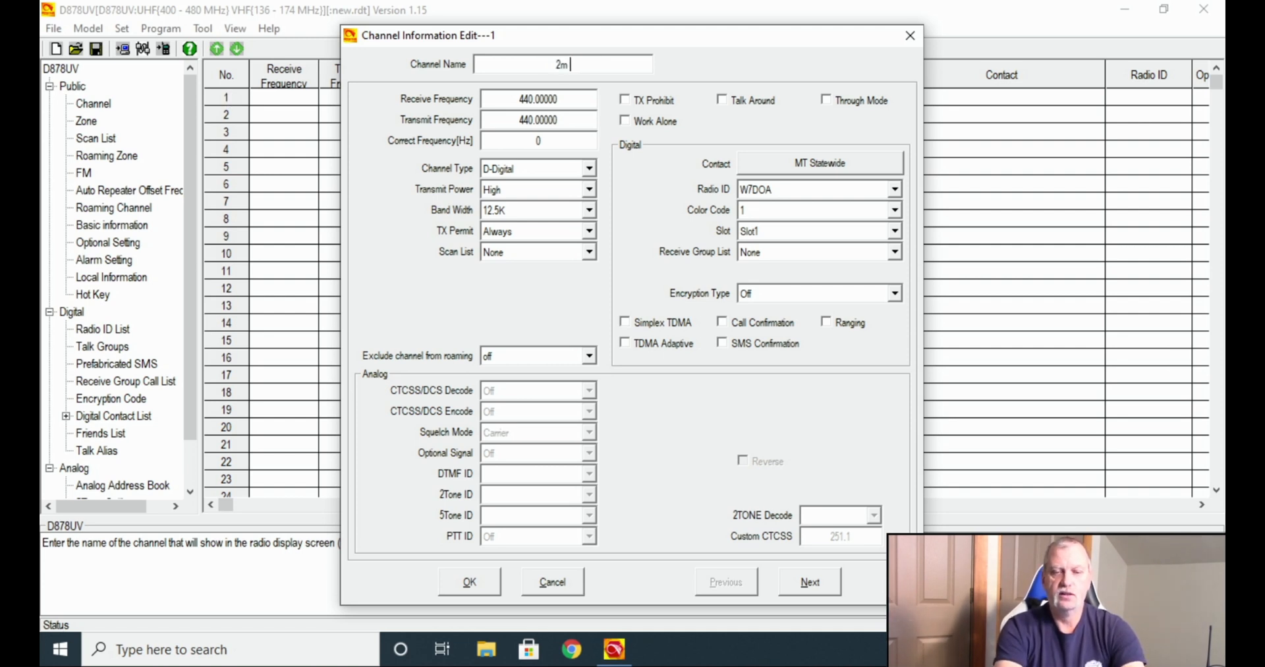
pyautogui.press('BackSpace')
pyautogui.write('M')
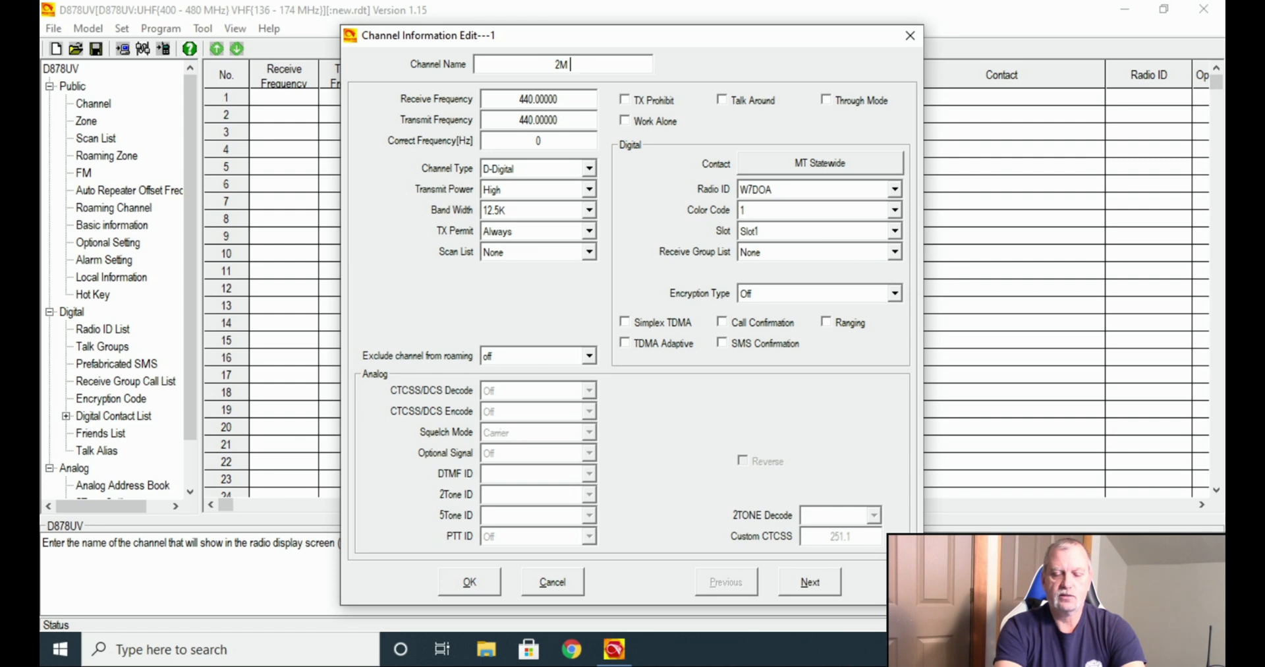
pyautogui.write(' Calling')
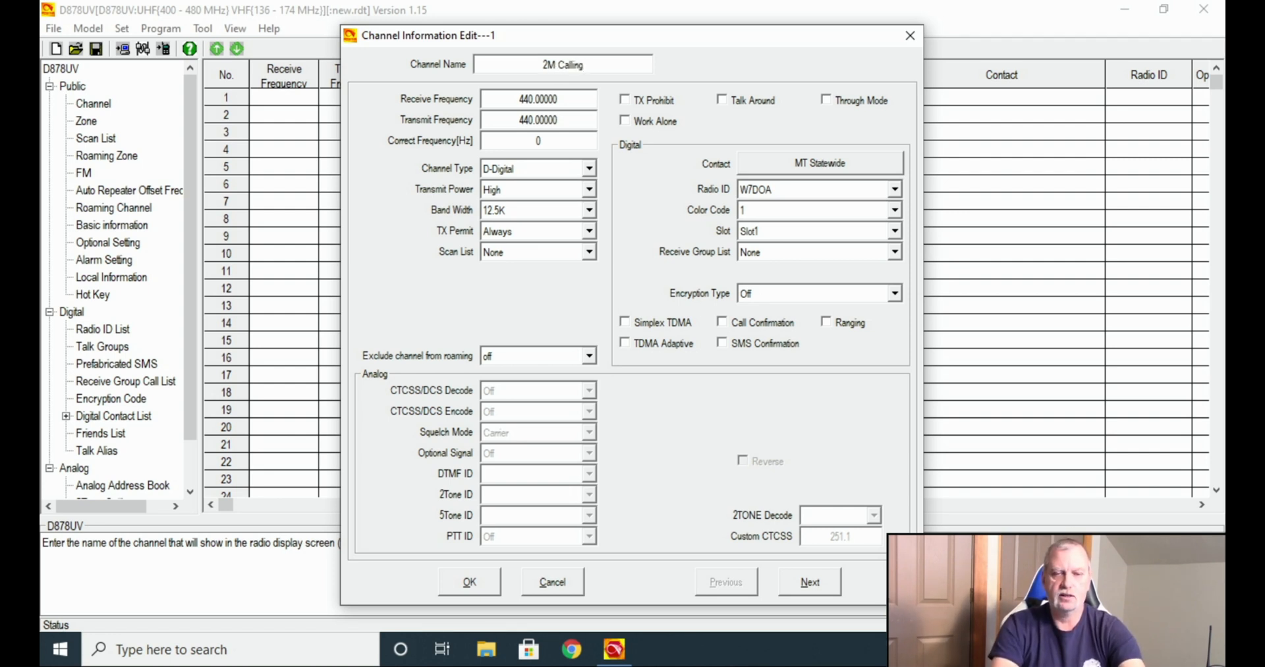
pyautogui.doubleClick(550, 98)
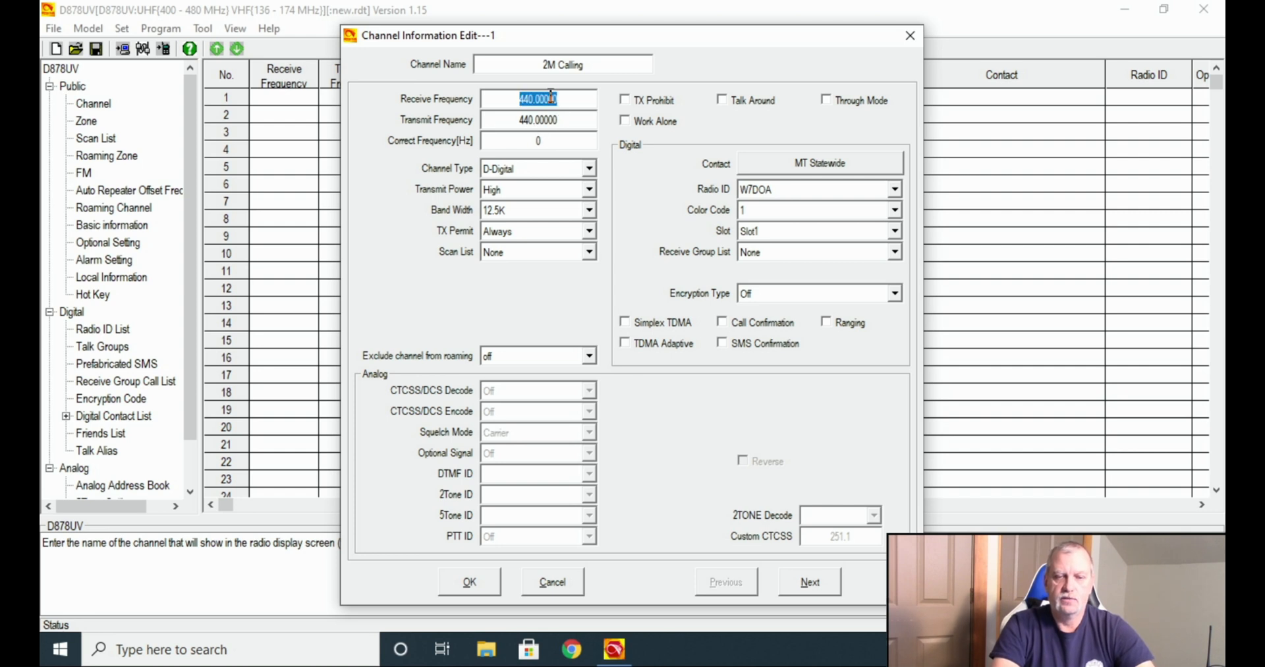
pyautogui.write('146.520')
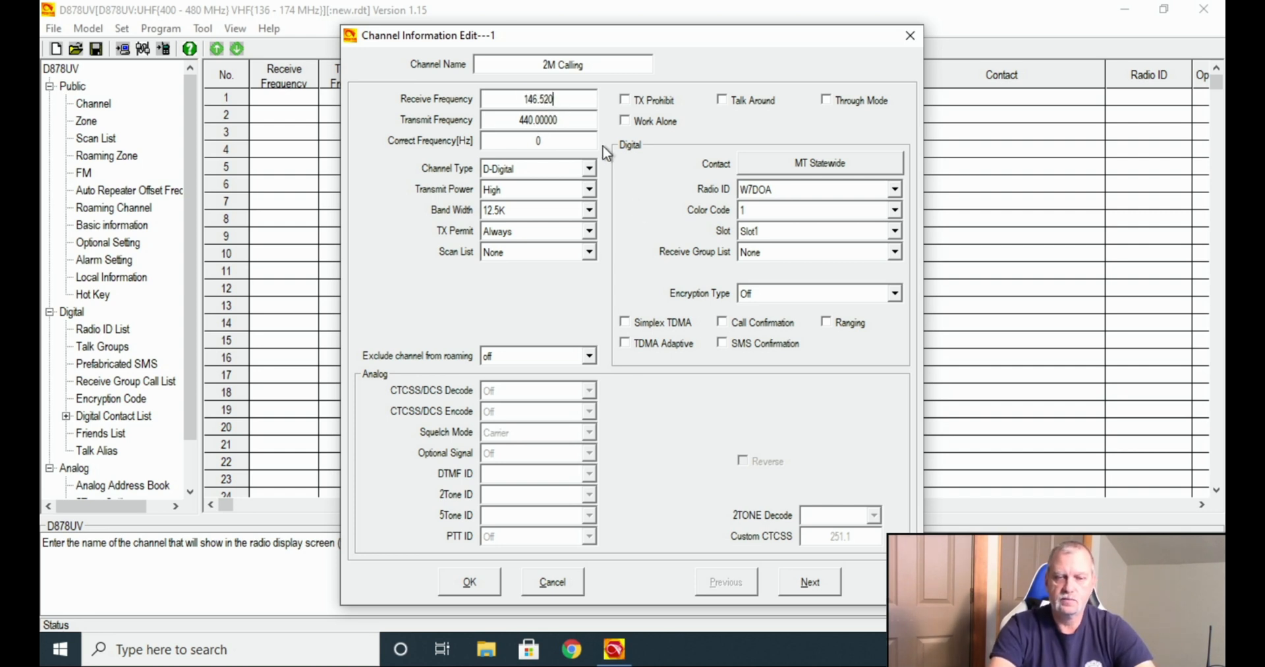
pyautogui.doubleClick(571, 120)
pyautogui.write('146.520')
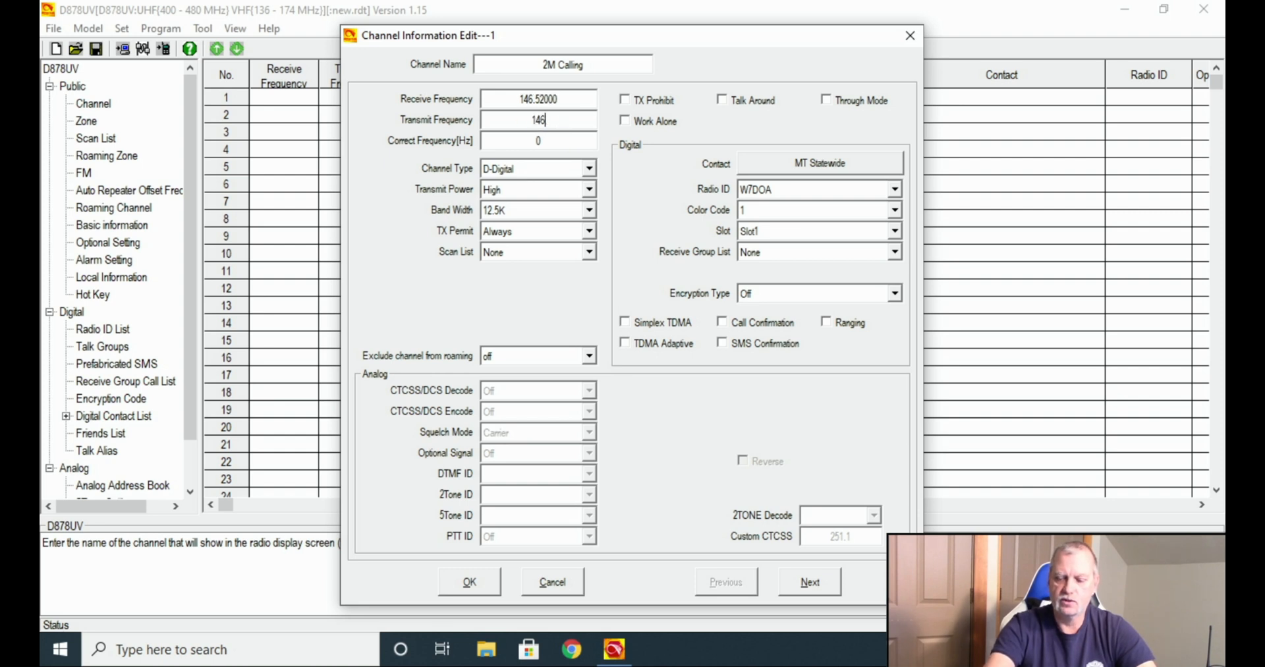
pyautogui.click(574, 173)
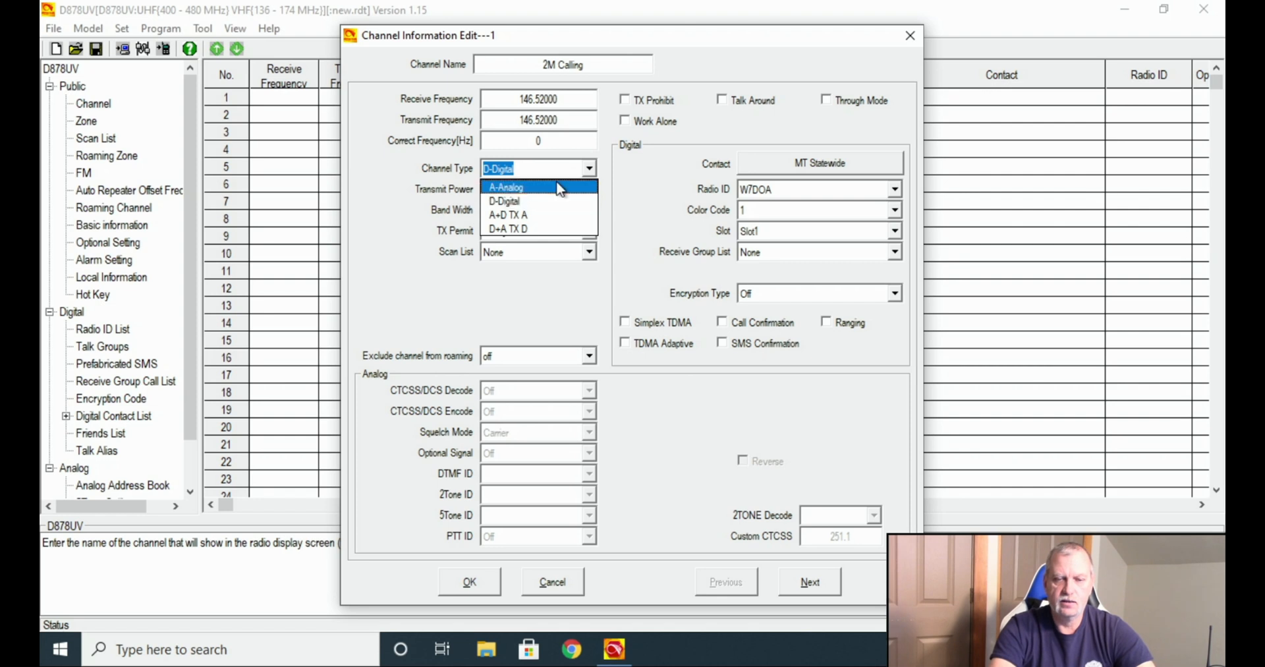
pyautogui.click(555, 187)
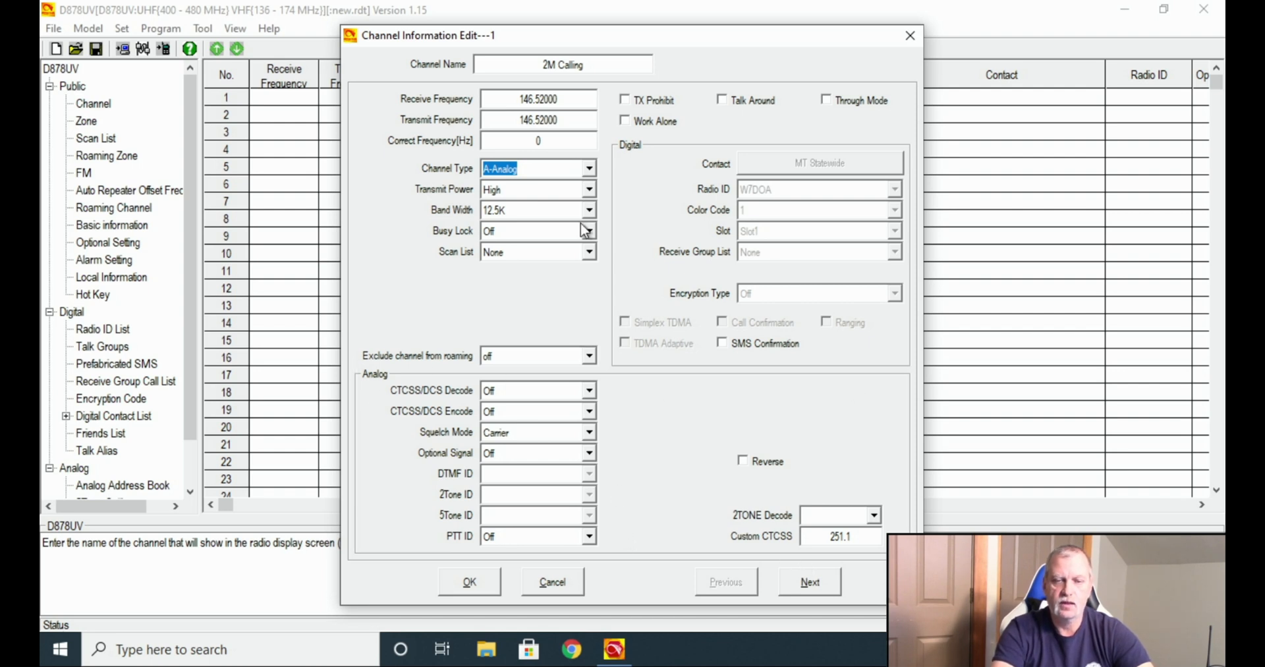
# Compare the digital channel type, return to A-Analog, keep Carrier squelch, and save channel 1.
pyautogui.click(589, 170)
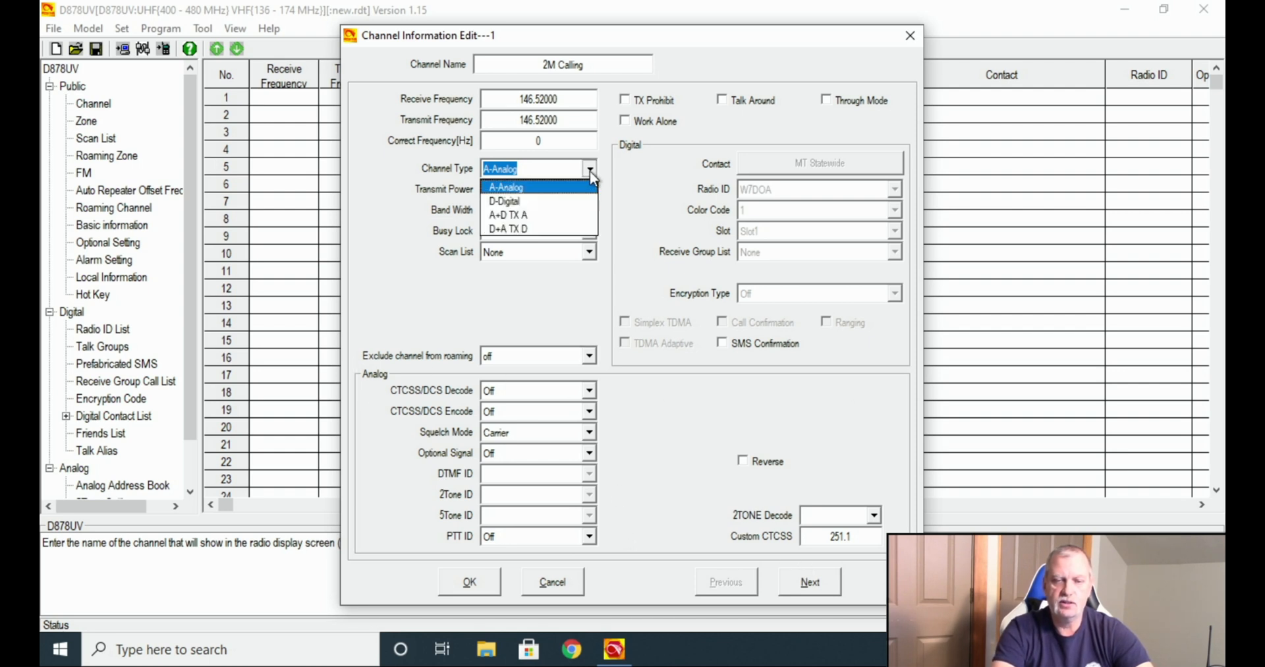
pyautogui.click(572, 201)
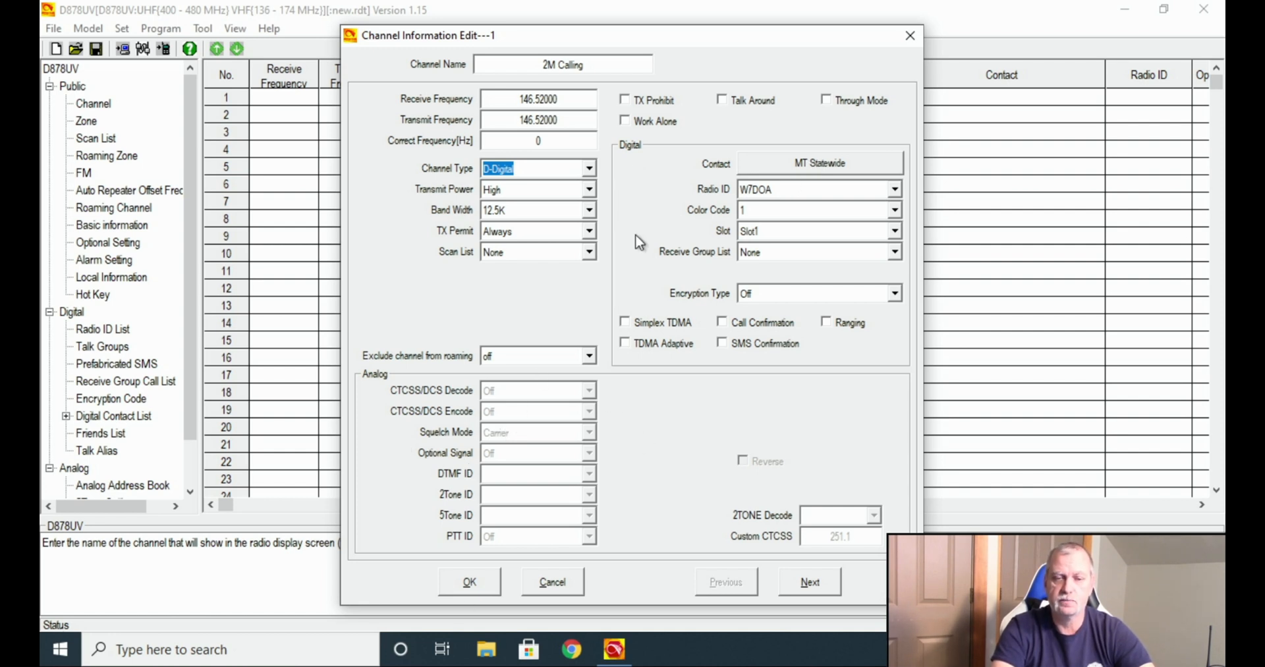
pyautogui.click(590, 168)
pyautogui.click(571, 184)
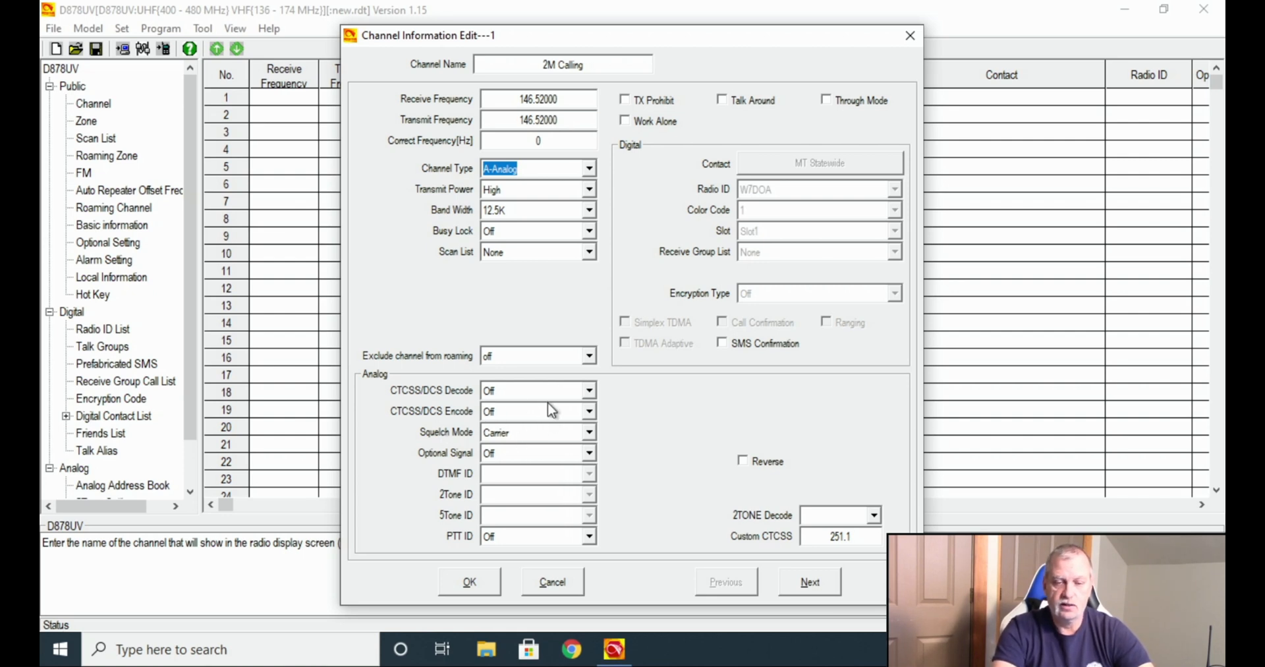
pyautogui.click(529, 433)
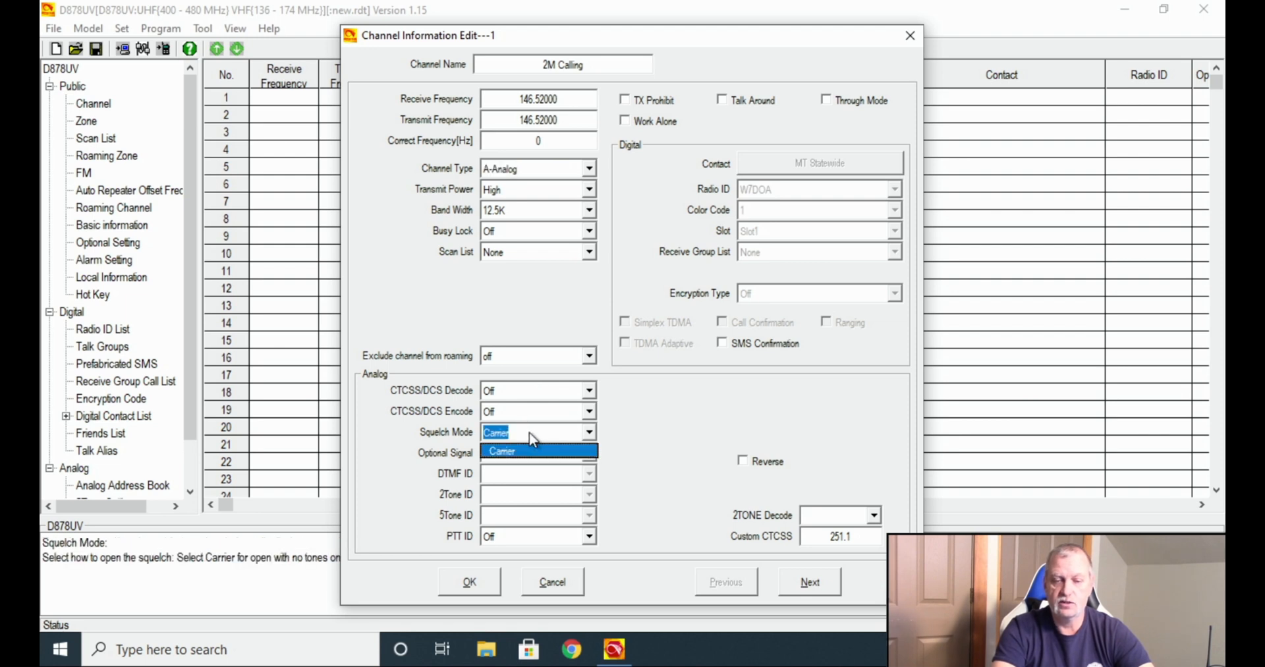
pyautogui.click(529, 433)
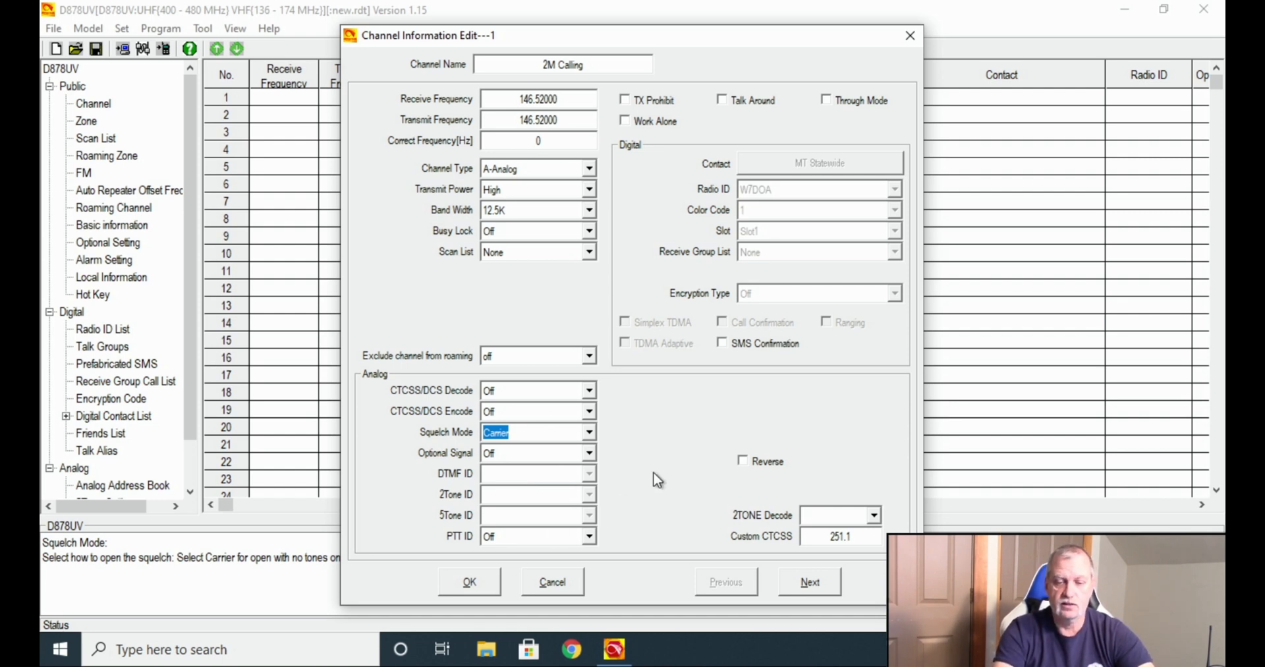
pyautogui.click(460, 588)
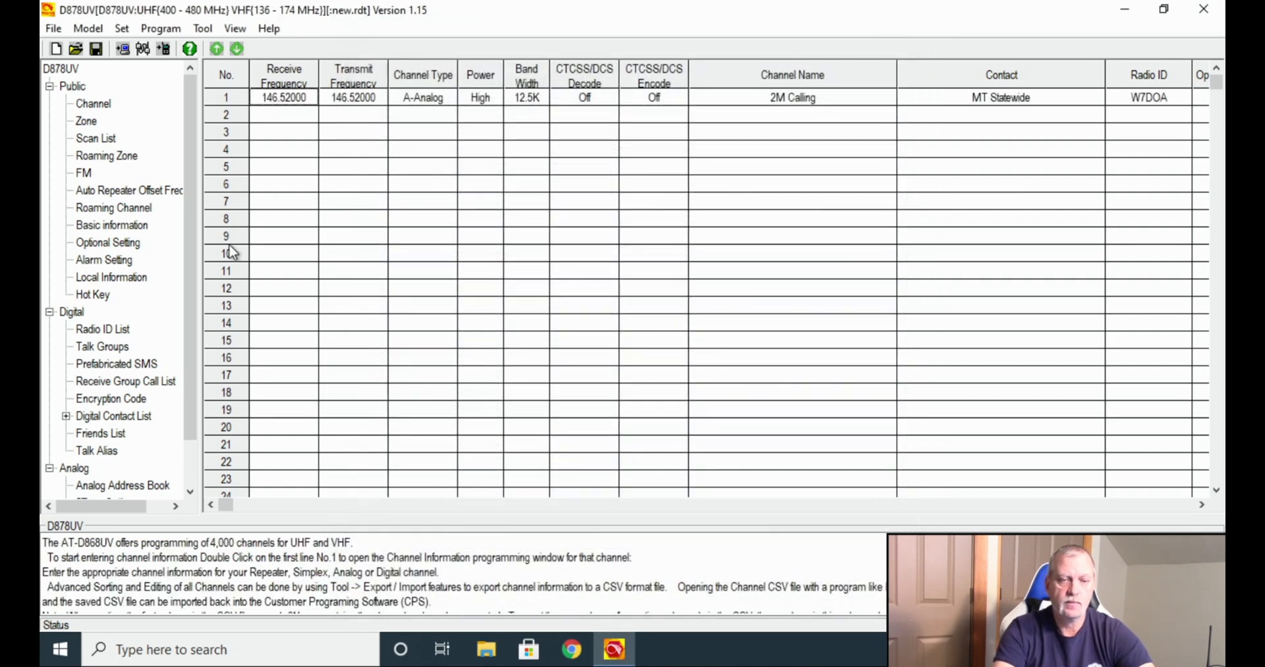
# Set channel 2 to Mauer Mtn, A-Analog, receive 146.76 and transmit 146.16.
pyautogui.doubleClick(257, 116)
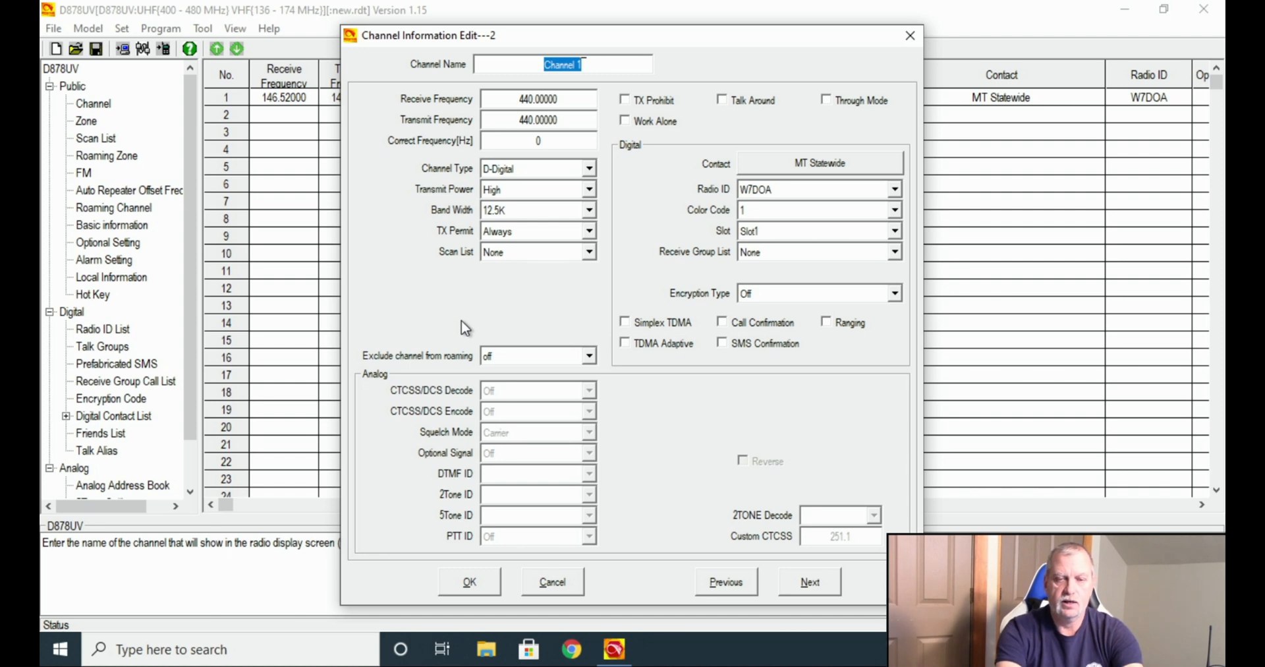
pyautogui.write('Mau')
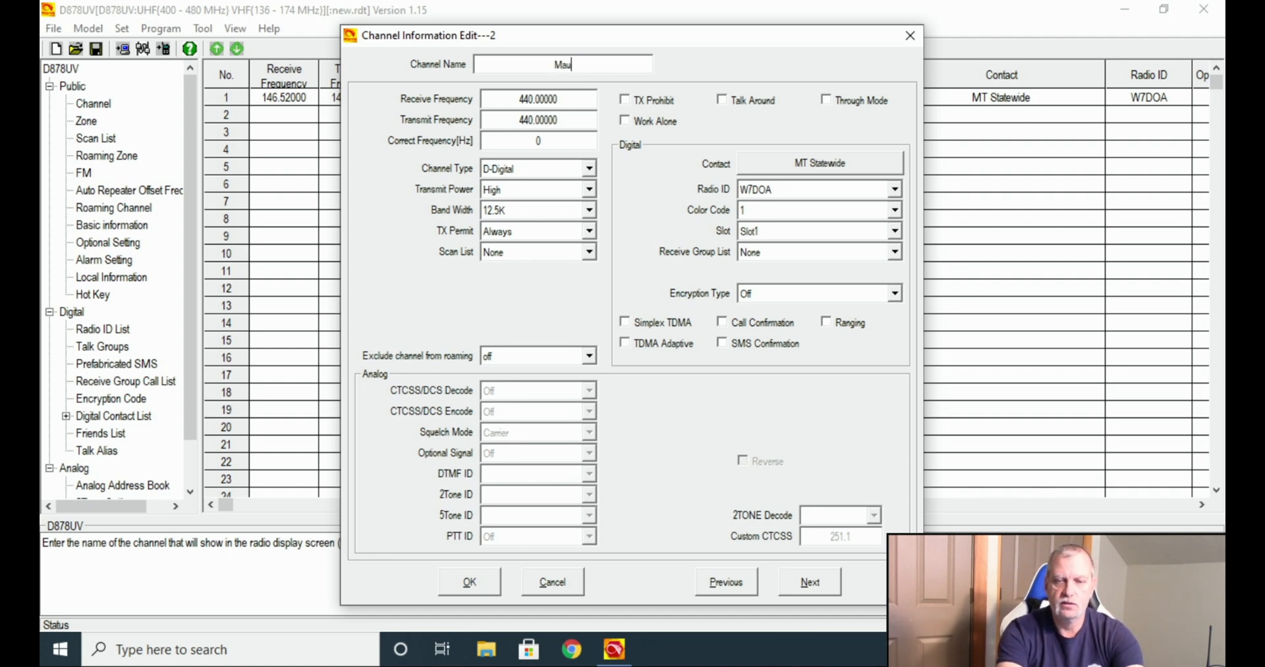
pyautogui.write('er Mtn')
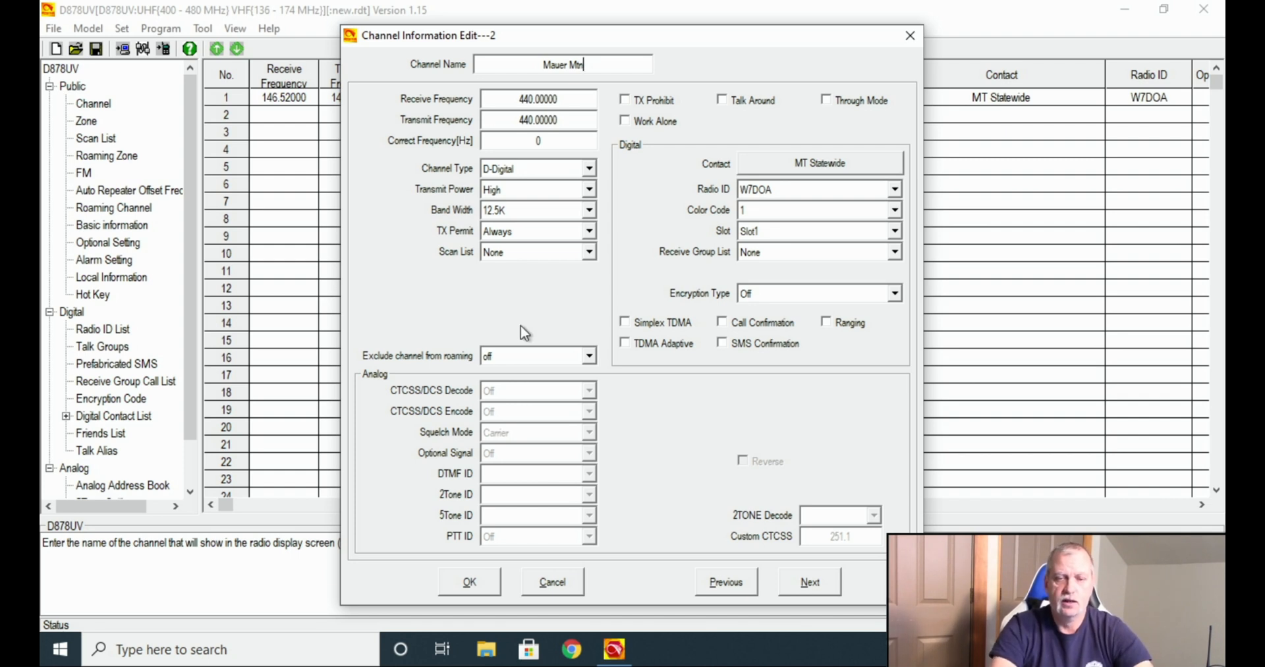
pyautogui.doubleClick(574, 98)
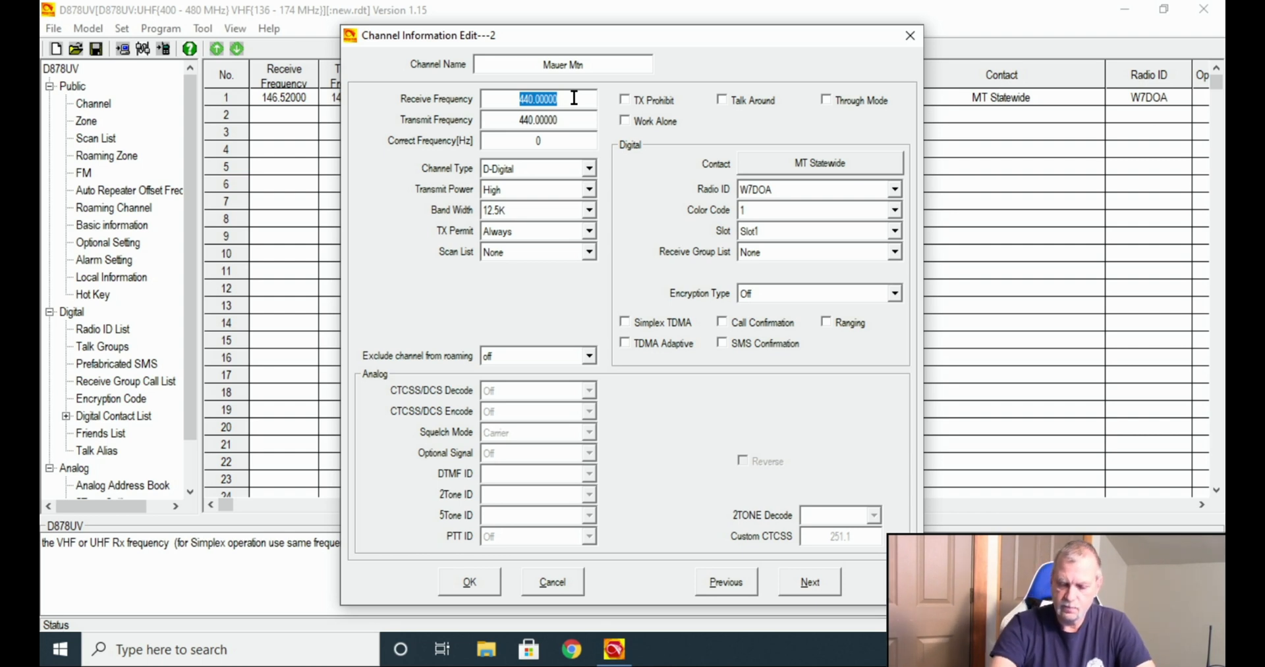
pyautogui.write('146.76')
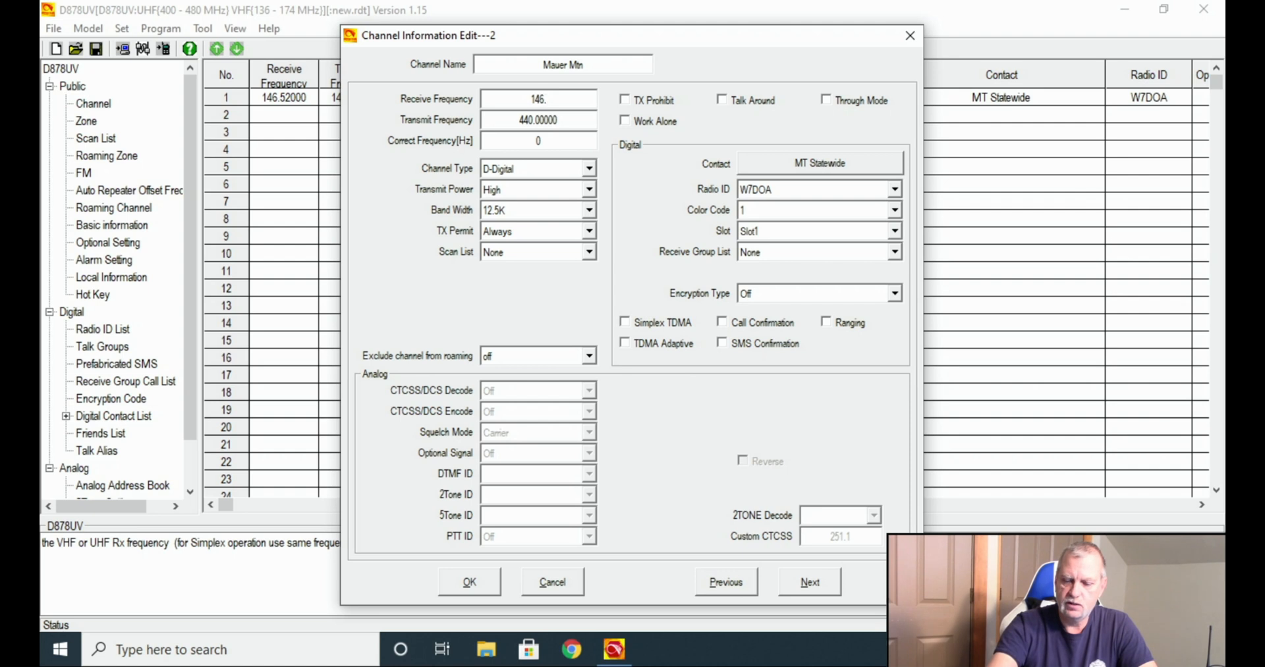
pyautogui.doubleClick(576, 114)
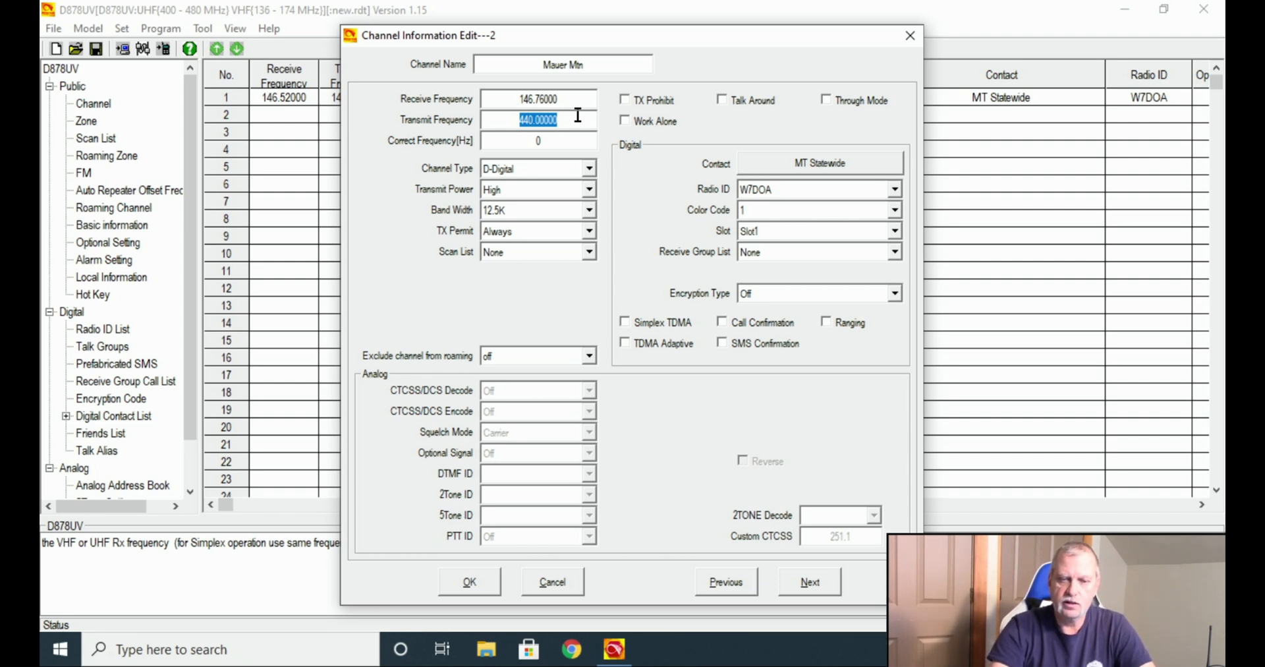
pyautogui.write('146')
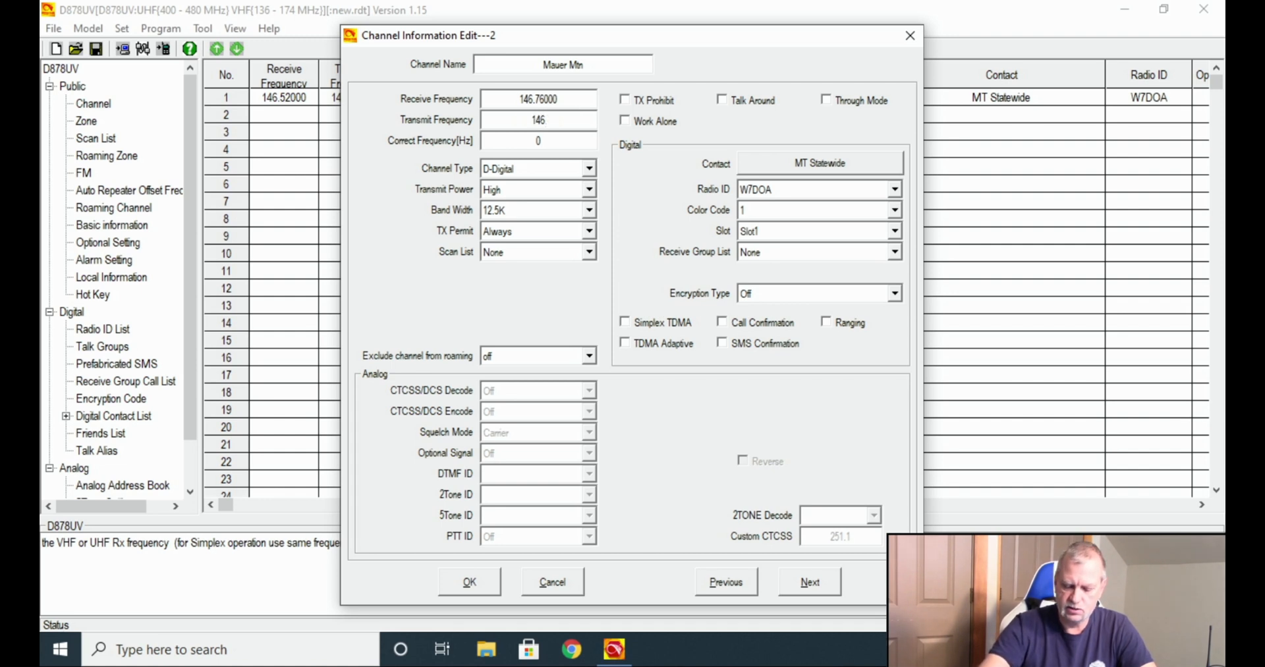
pyautogui.write('.16')
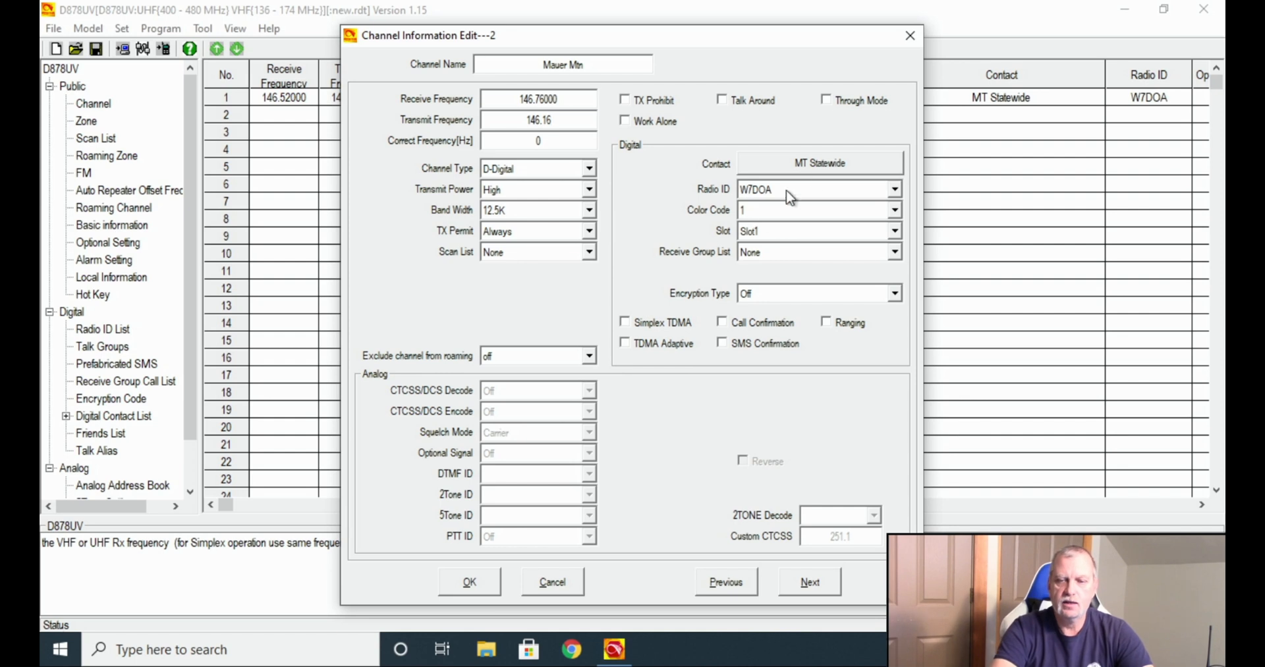
pyautogui.click(590, 168)
pyautogui.click(580, 185)
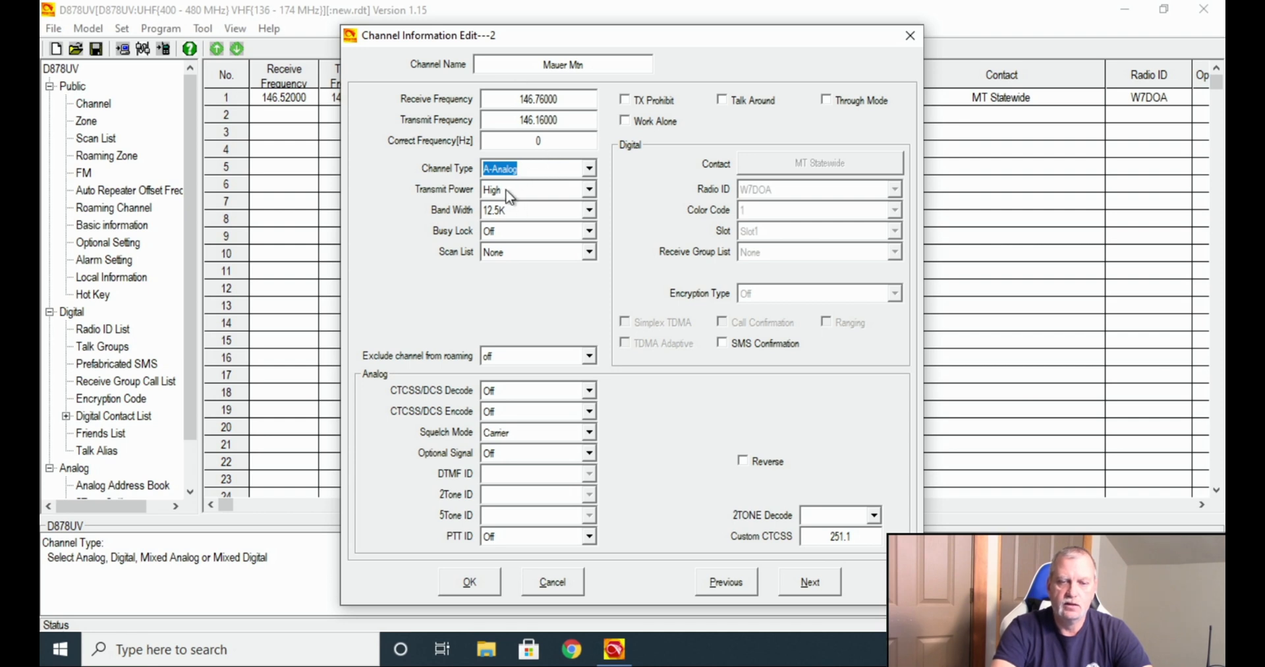
# Set Mauer Mtn's bandwidth to 25K with Busy Lock left Off.
pyautogui.click(589, 210)
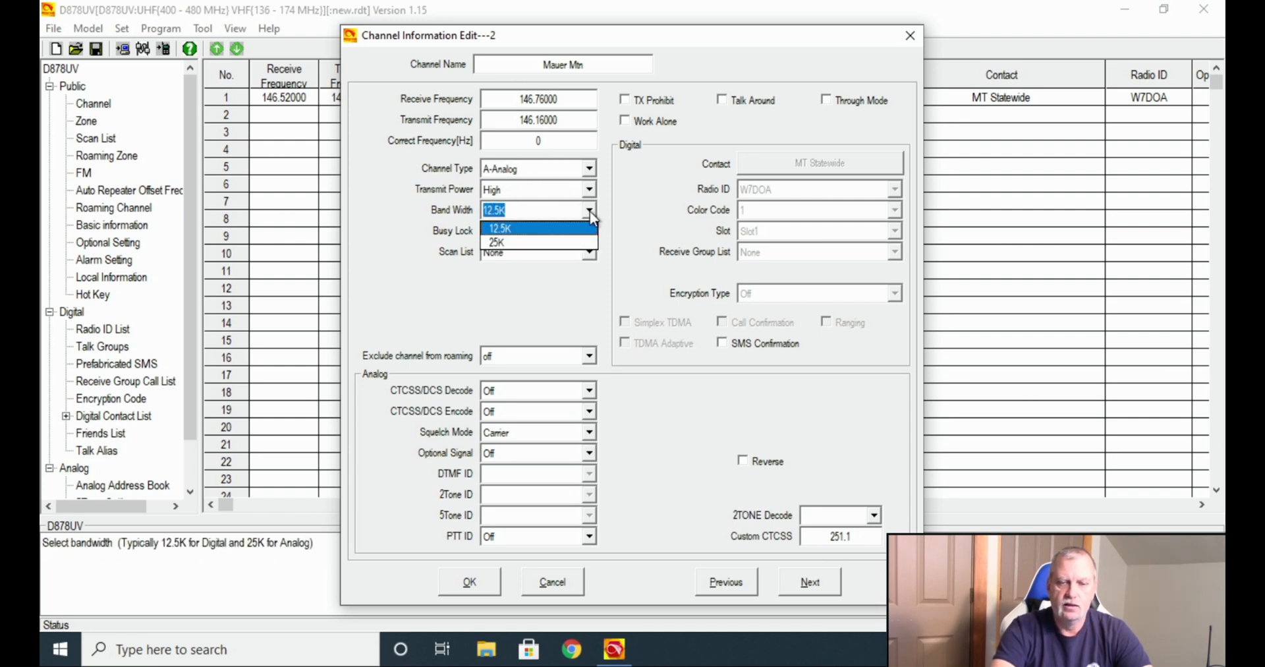
pyautogui.click(560, 243)
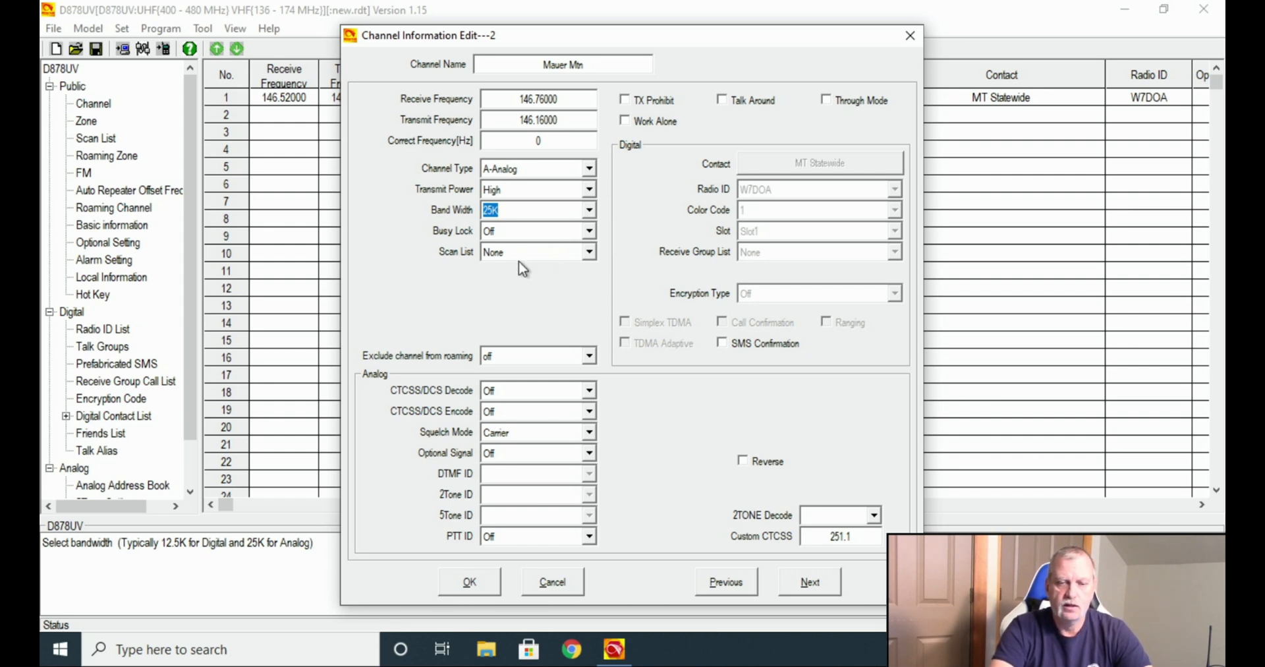
pyautogui.click(545, 232)
pyautogui.click(545, 231)
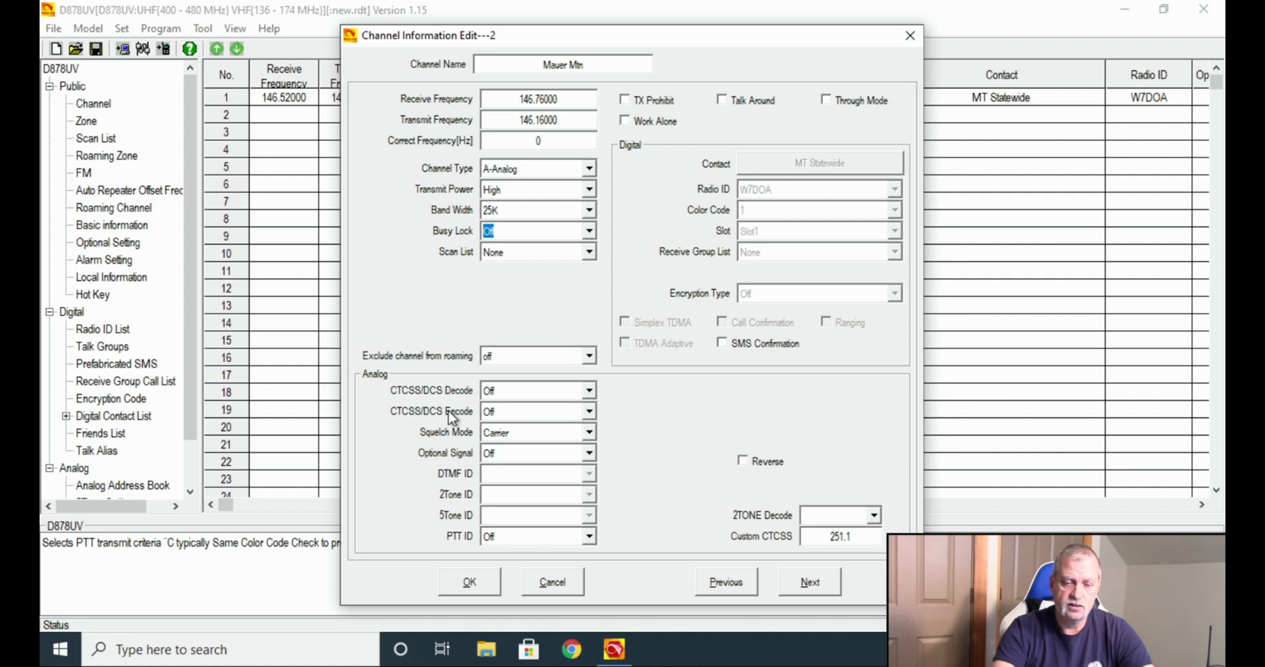
# Set CTCSS/DCS Encode to CTCSS tone 107.2 and save the Mauer Mtn channel.
pyautogui.click(588, 411)
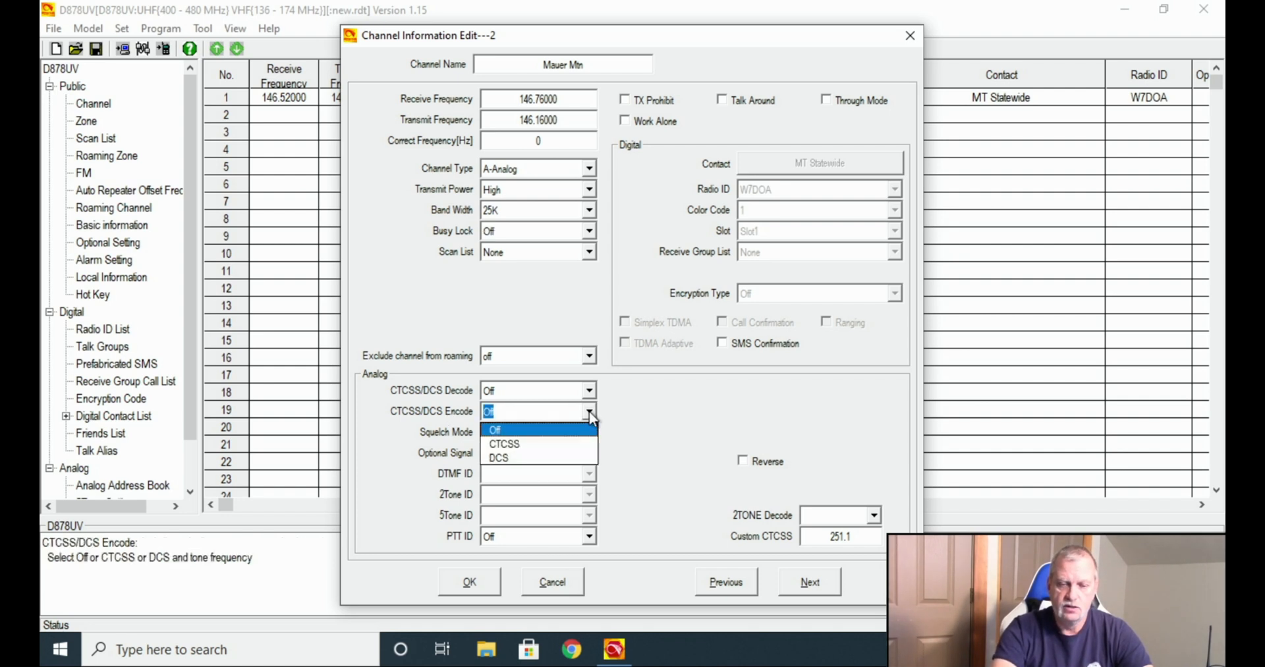
pyautogui.click(555, 445)
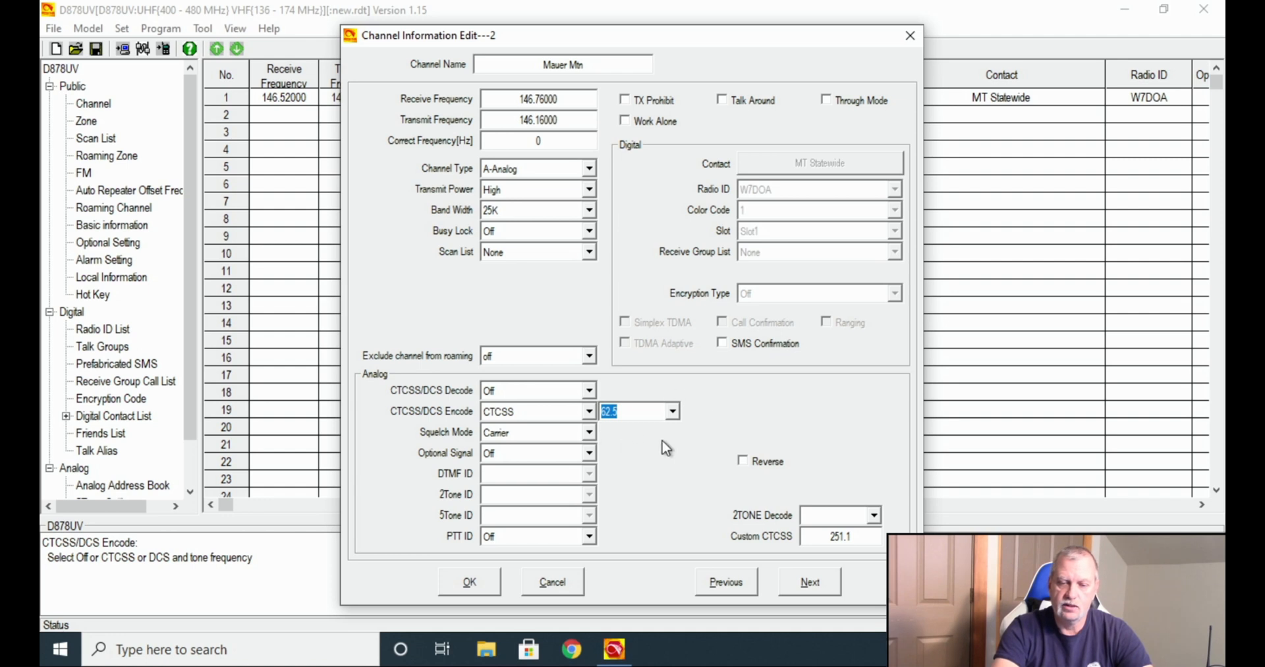
pyautogui.click(671, 411)
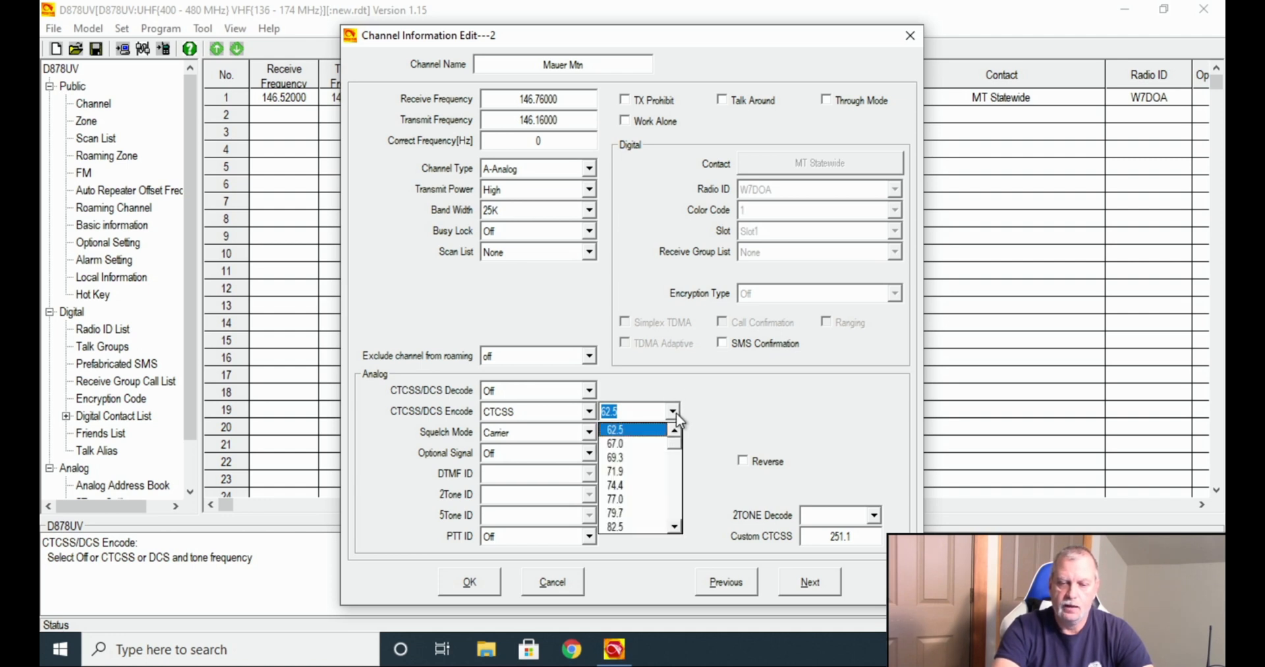
pyautogui.moveTo(676, 440); pyautogui.dragTo(677, 463)
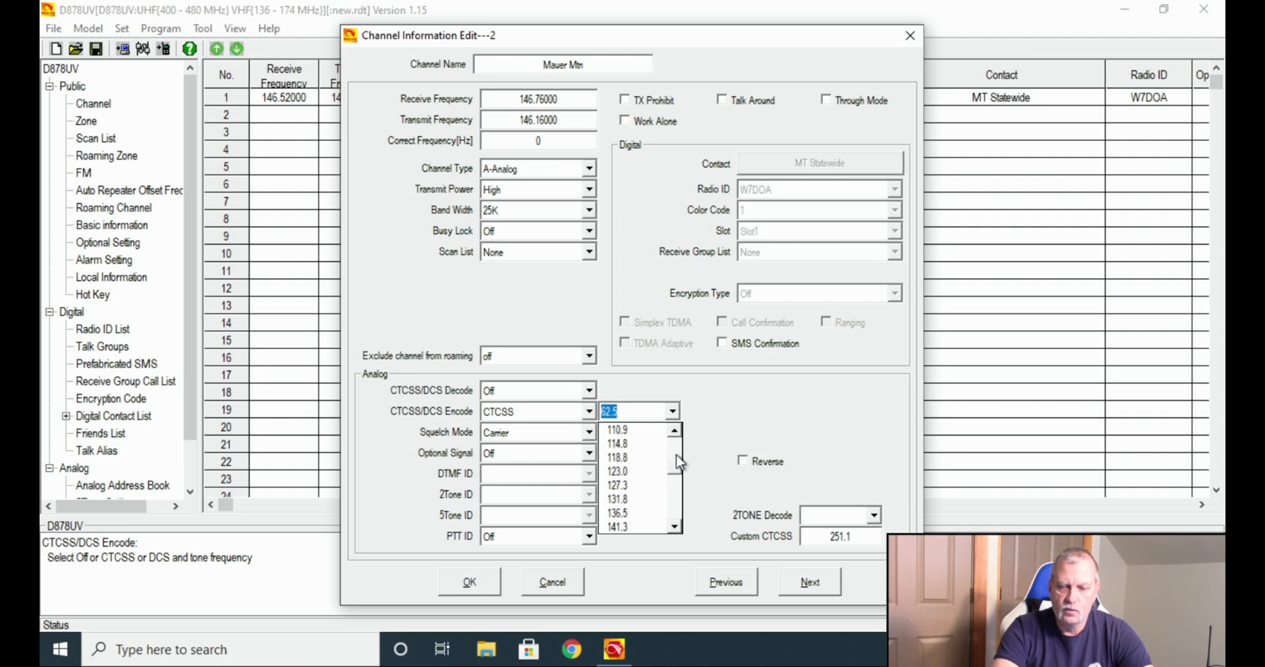
pyautogui.click(673, 429)
pyautogui.click(673, 429)
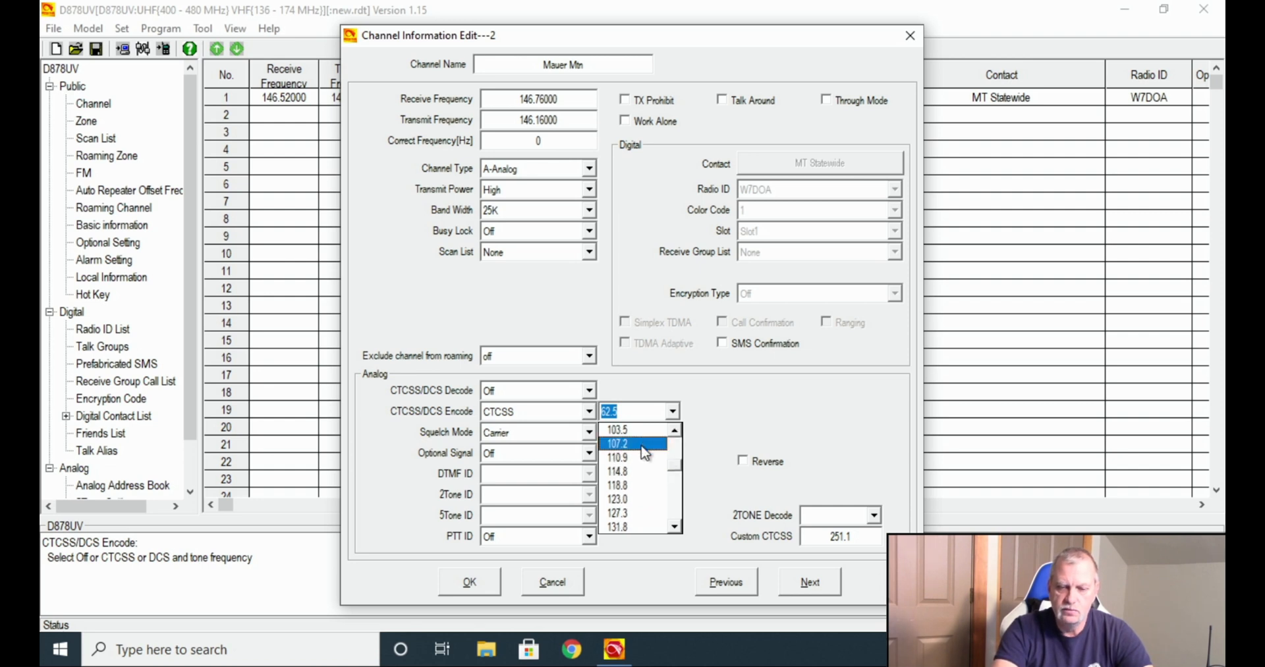
pyautogui.click(646, 443)
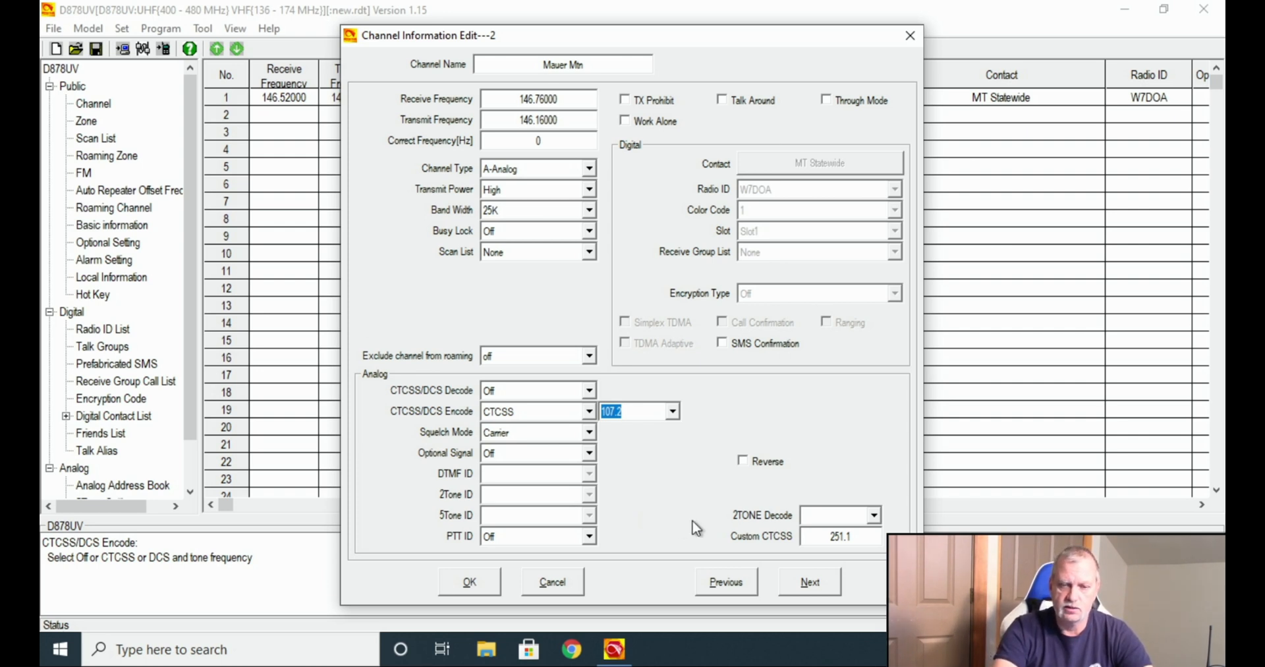
pyautogui.click(468, 583)
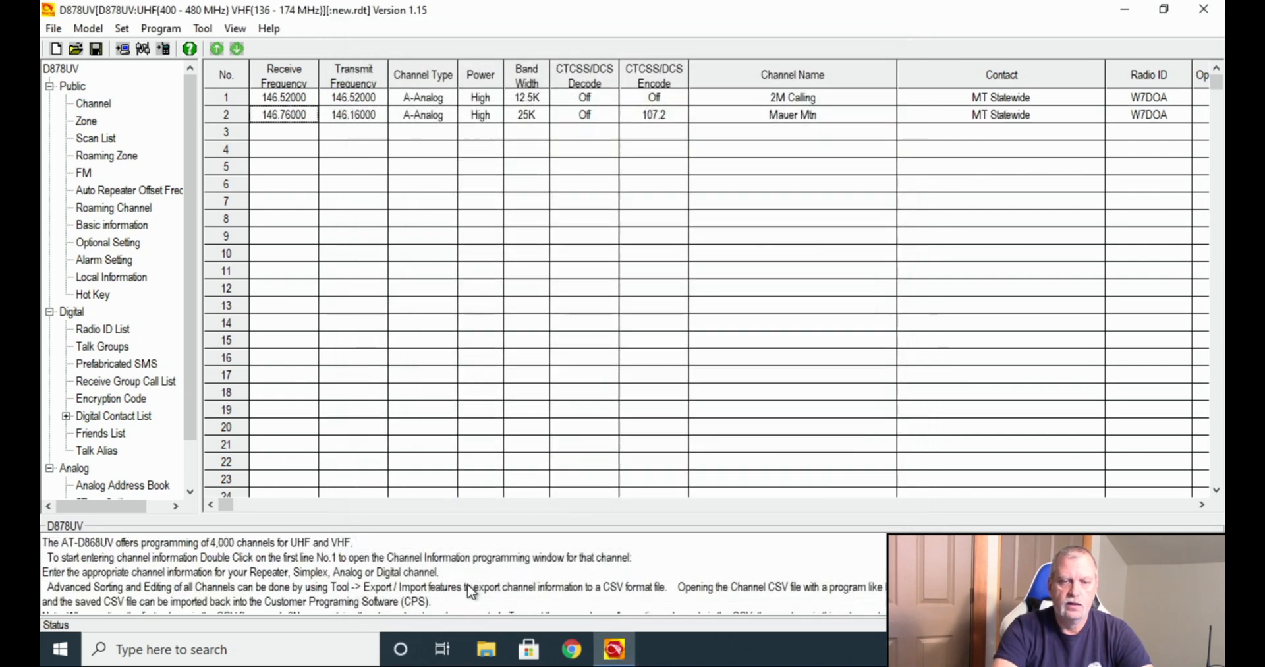
# Change channel 1 (2M Calling) Band Width to 25K and save.
pyautogui.doubleClick(357, 96)
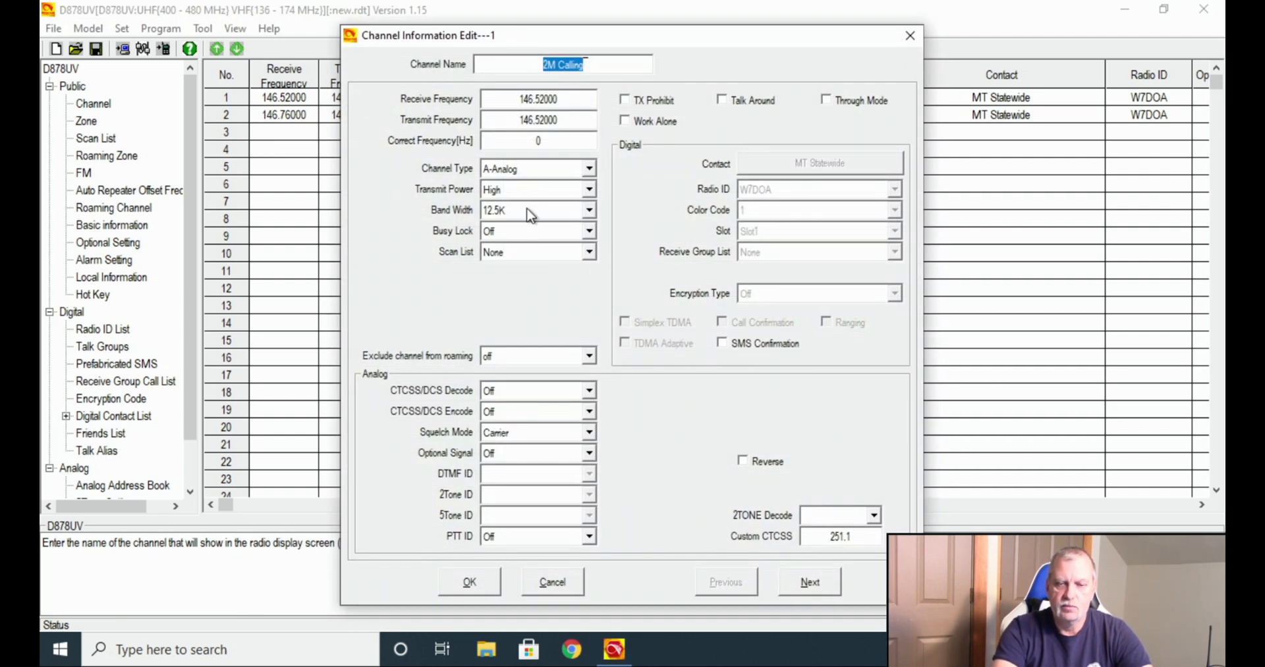
pyautogui.click(581, 211)
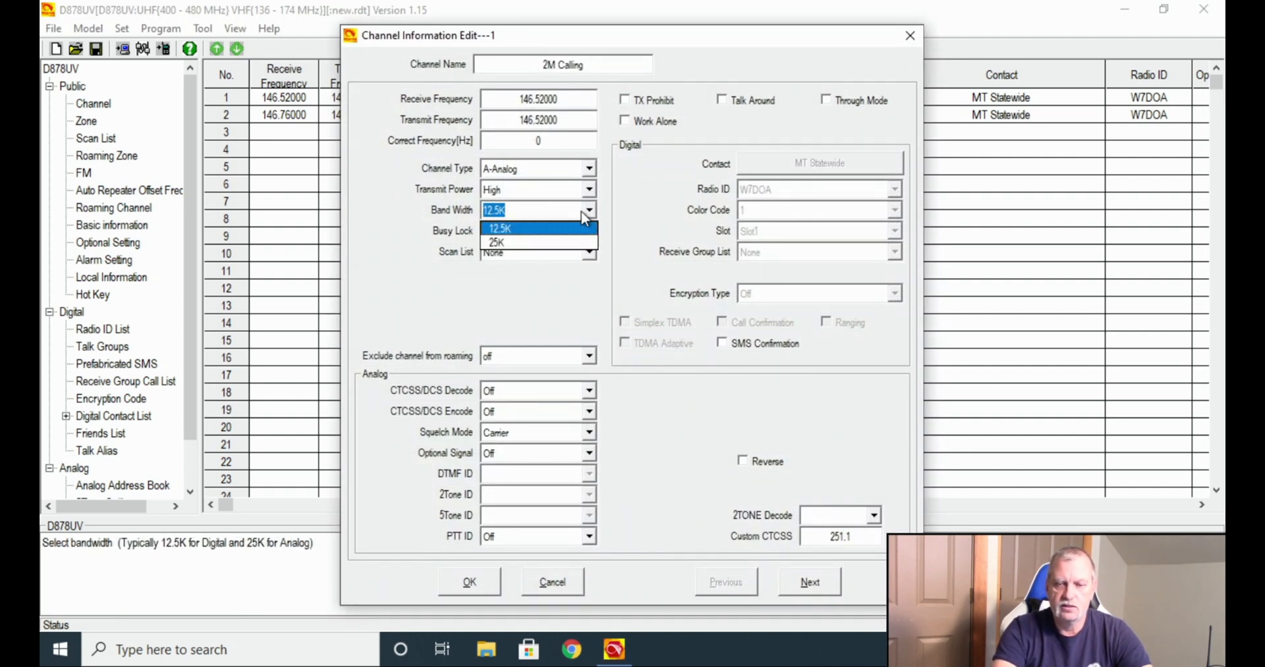
pyautogui.click(567, 243)
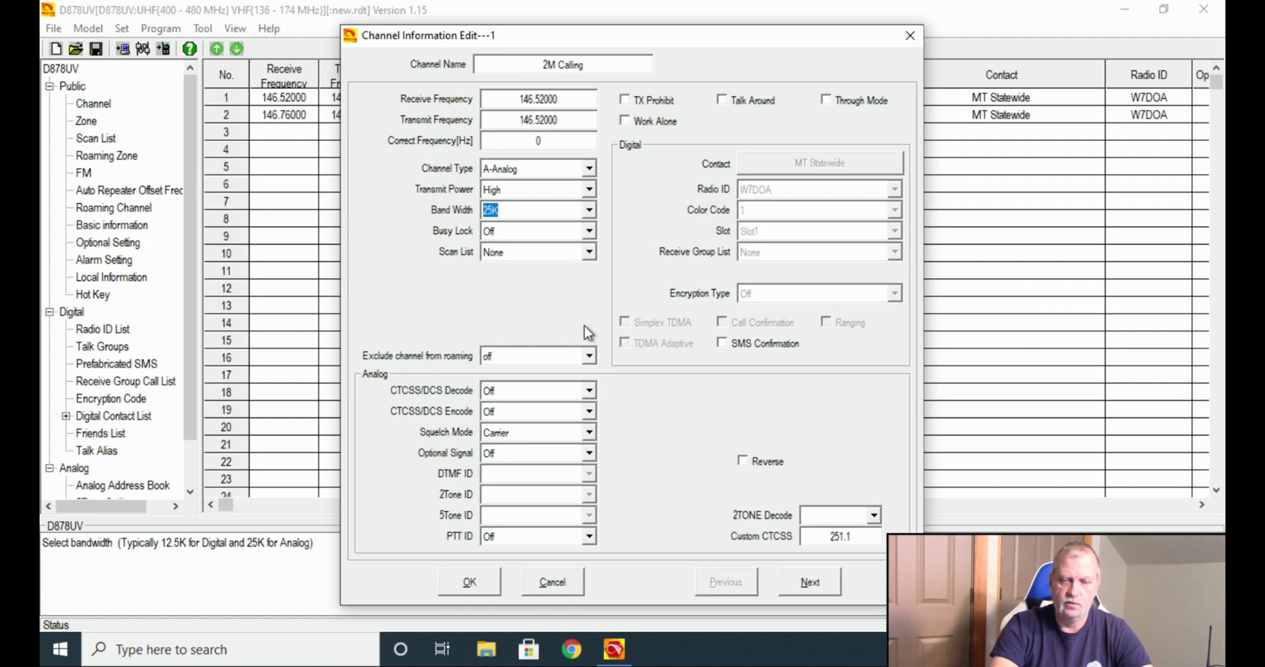
pyautogui.click(470, 582)
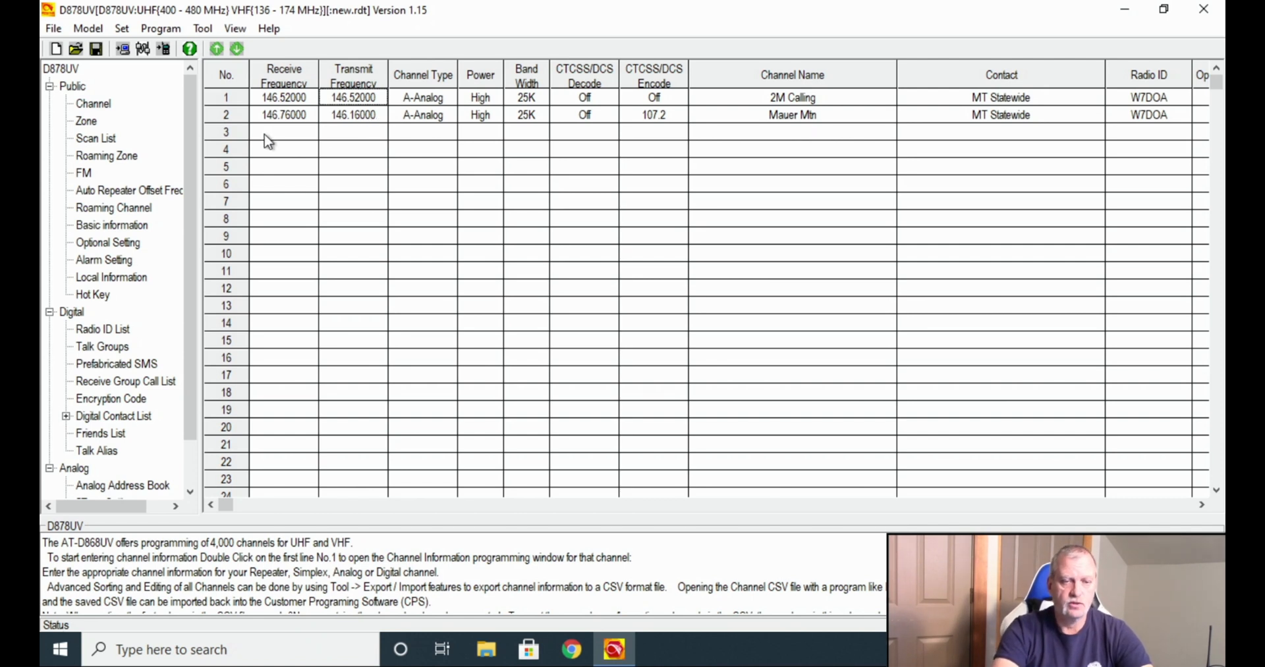
# Name channel 3 'MT Statewide' with receive 444.100 and transmit 449.100.
pyautogui.doubleClick(221, 132)
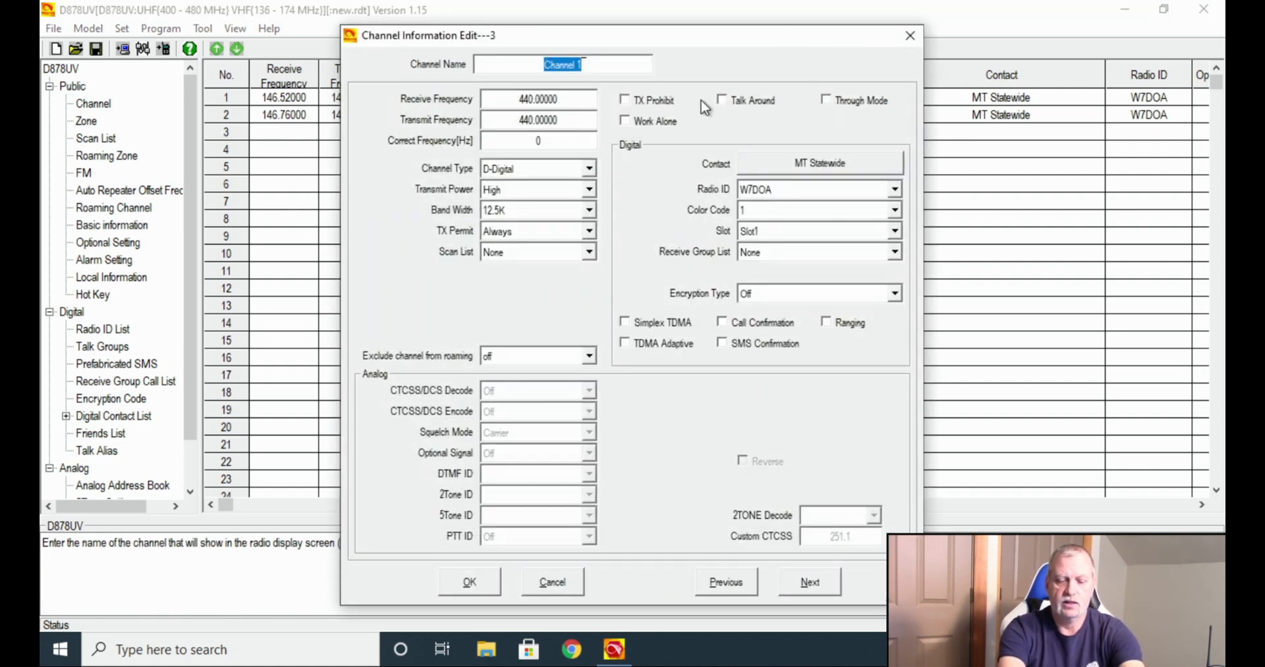
pyautogui.write('MT')
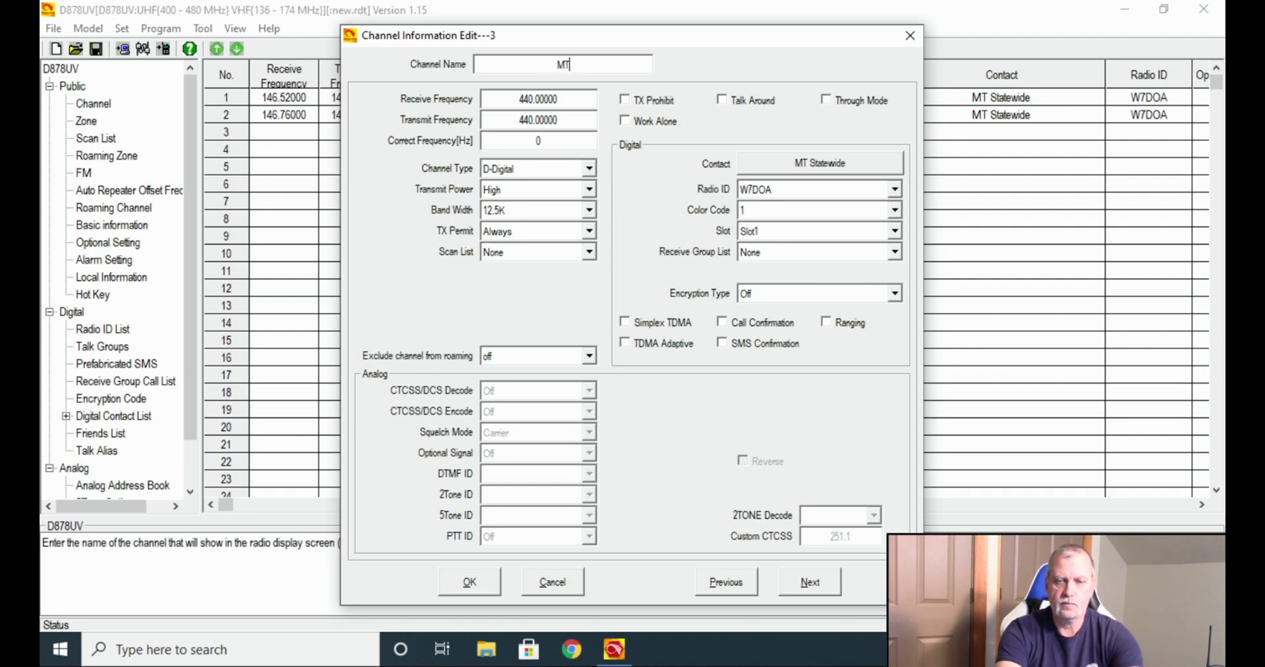
pyautogui.write(' Statew')
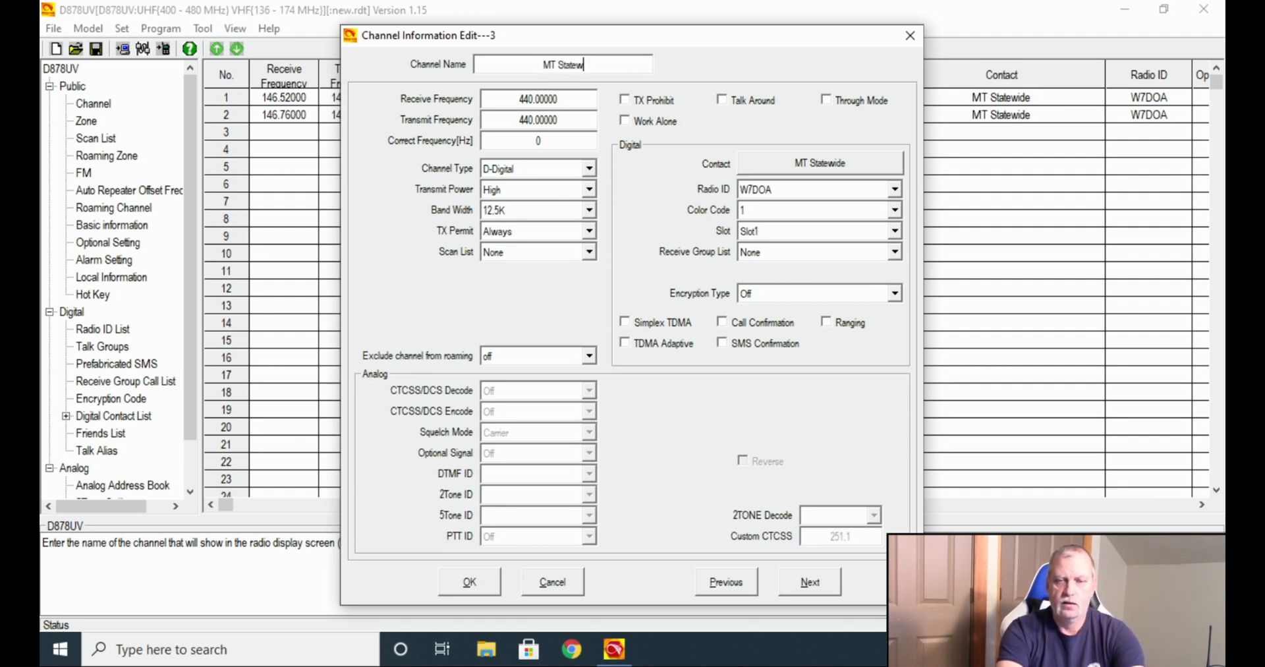
pyautogui.write('ide')
pyautogui.press('Tab')
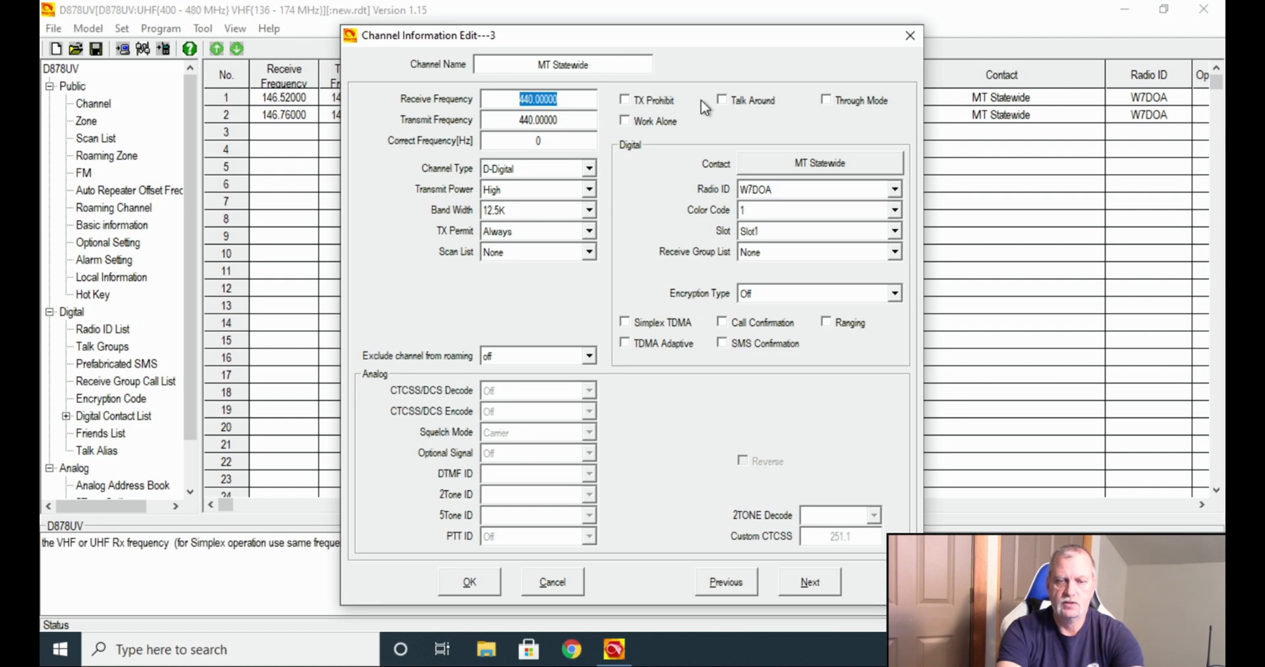
pyautogui.click(571, 97)
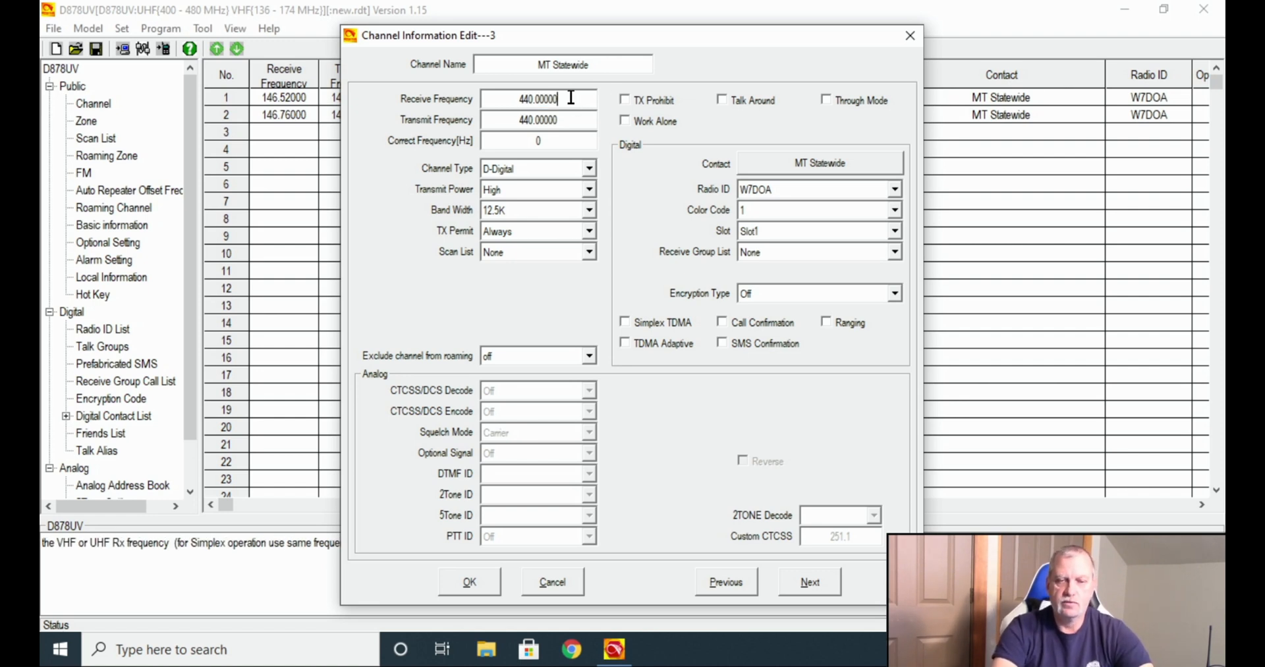
pyautogui.press('BackSpace')
pyautogui.press('BackSpace')
pyautogui.press('BackSpace')
pyautogui.press('BackSpace')
pyautogui.press('BackSpace')
pyautogui.press('BackSpace')
pyautogui.press('BackSpace')
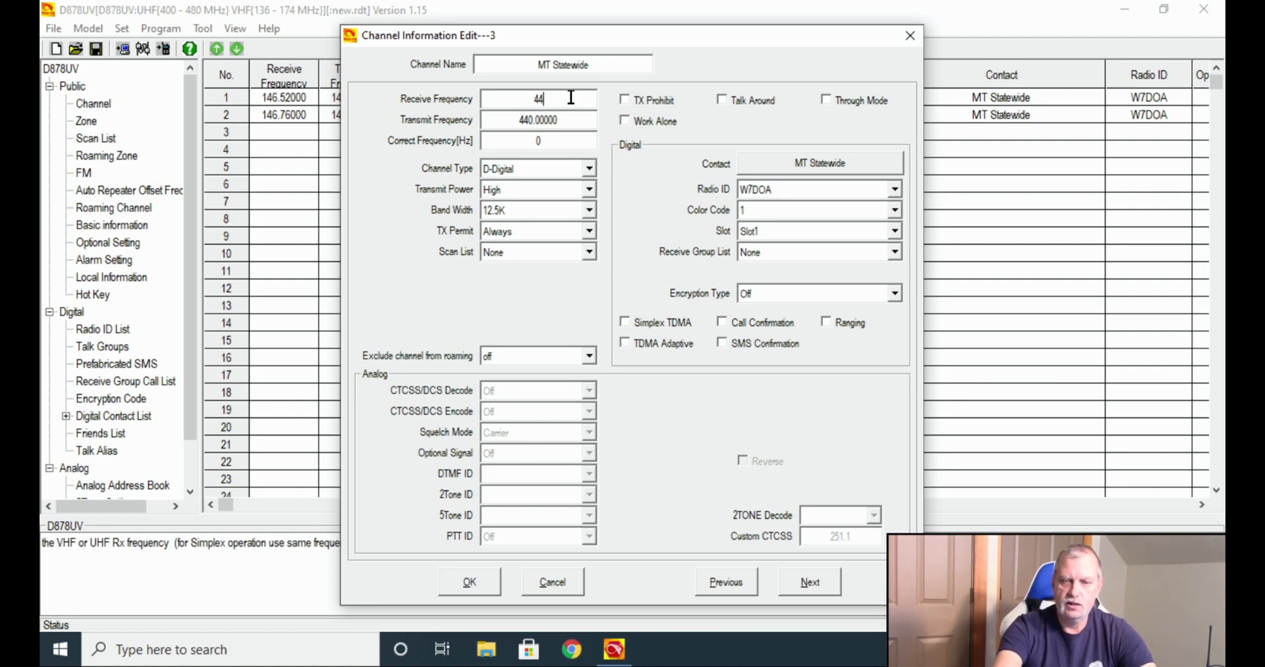
pyautogui.write('4')
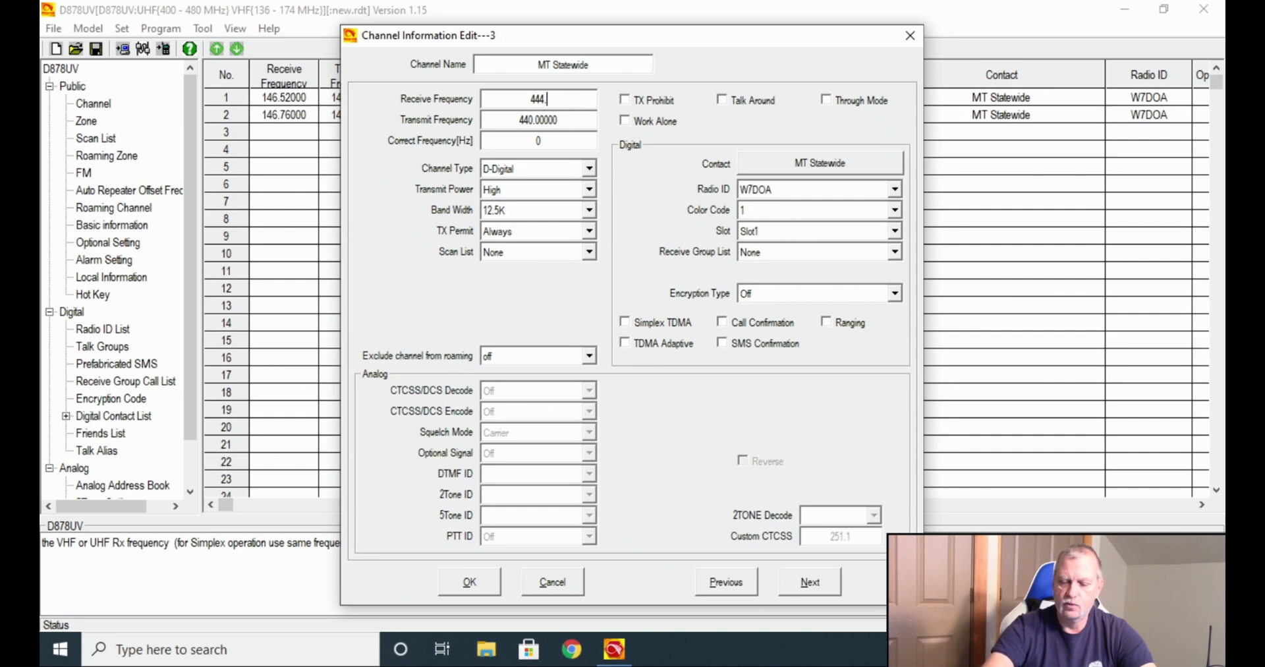
pyautogui.write('.100')
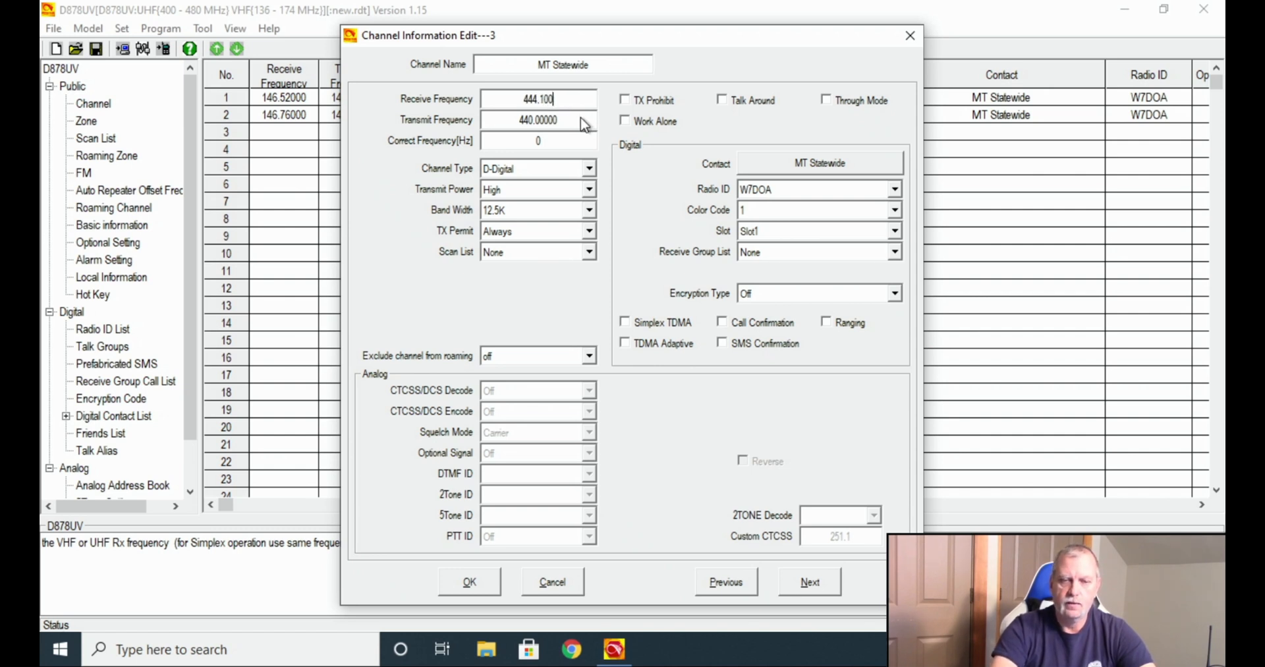
pyautogui.click(582, 119)
pyautogui.write('4')
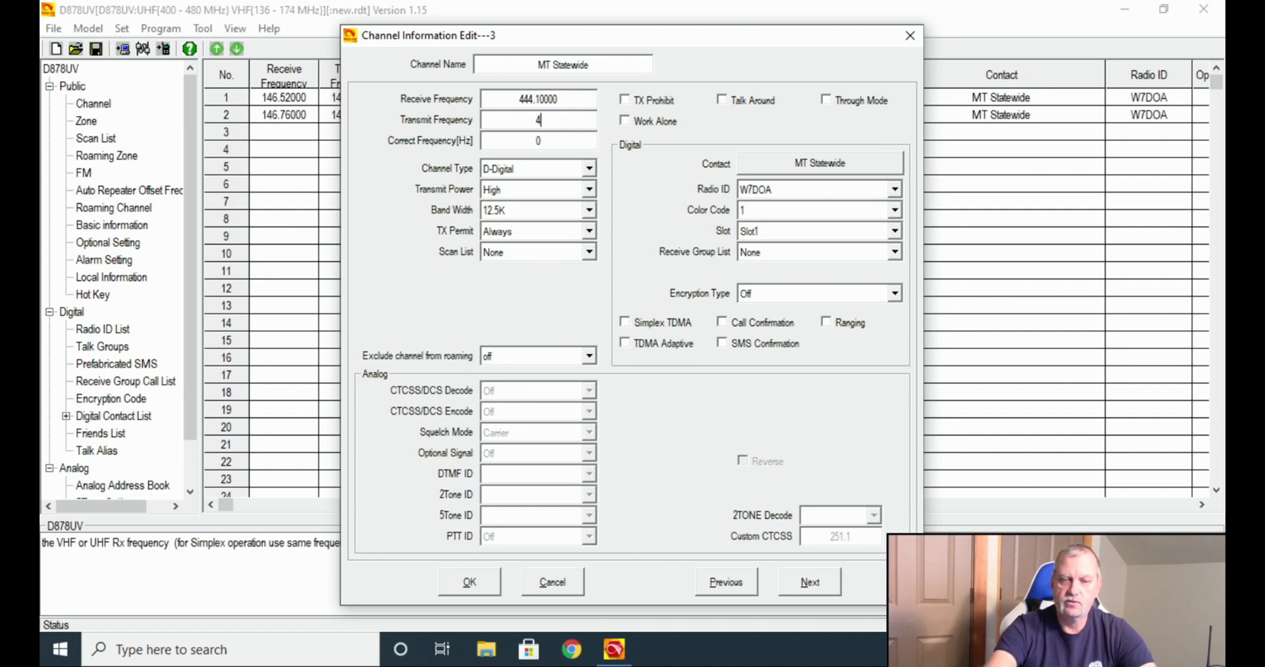
pyautogui.write('49.100')
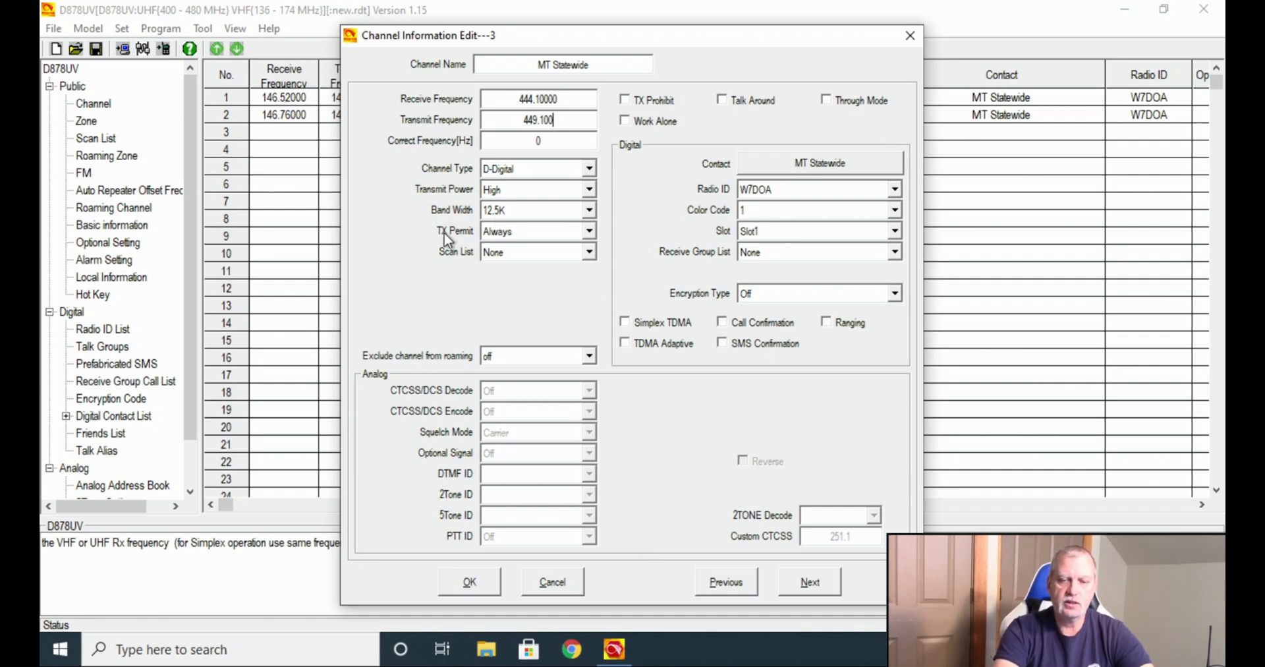
# Set the MT Statewide channel's TX Permit to Same Color Code.
pyautogui.click(588, 229)
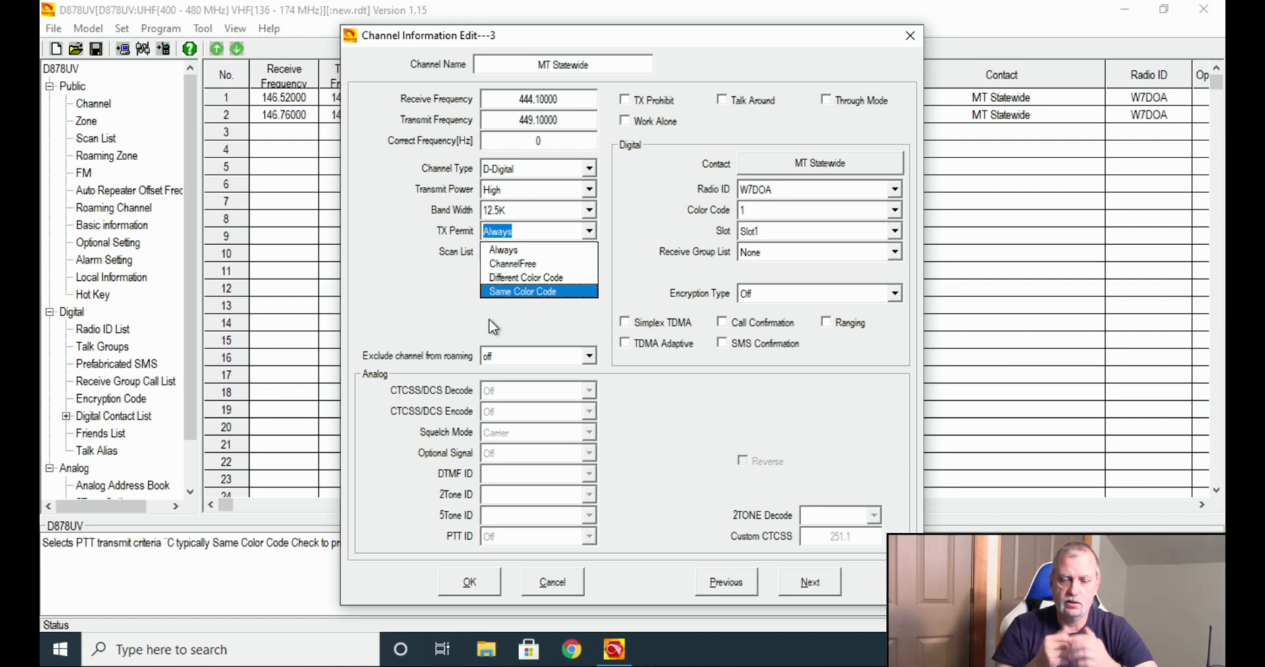
pyautogui.click(519, 291)
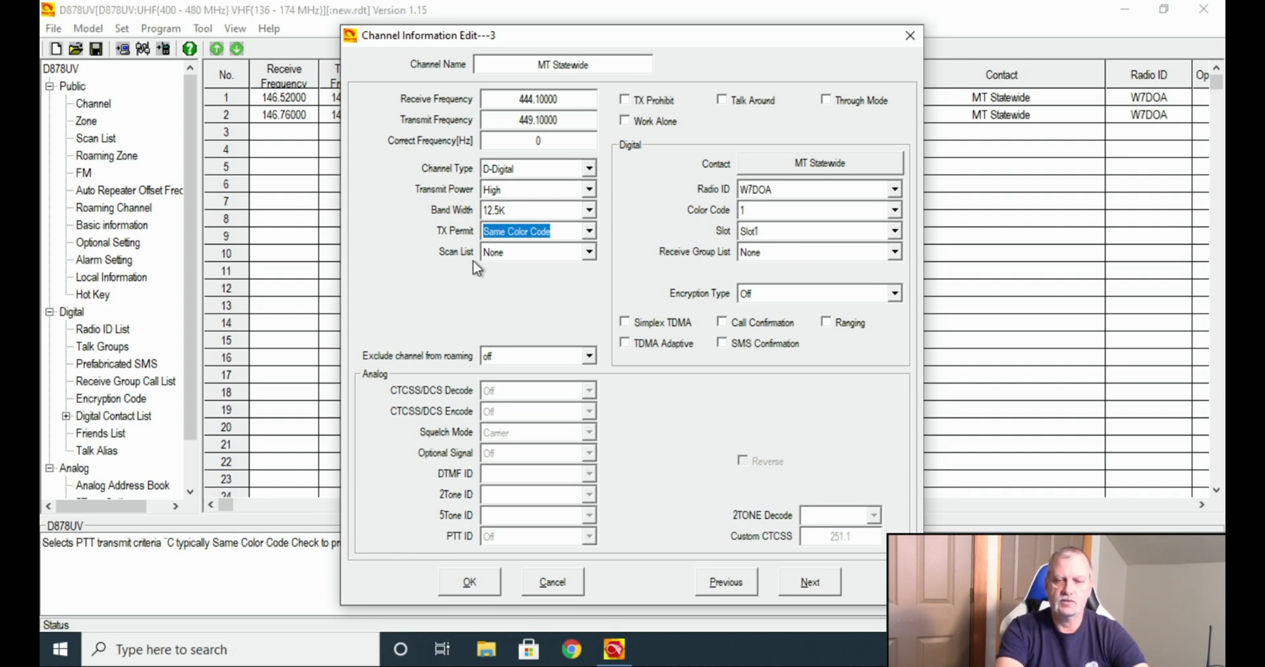
pyautogui.click(498, 256)
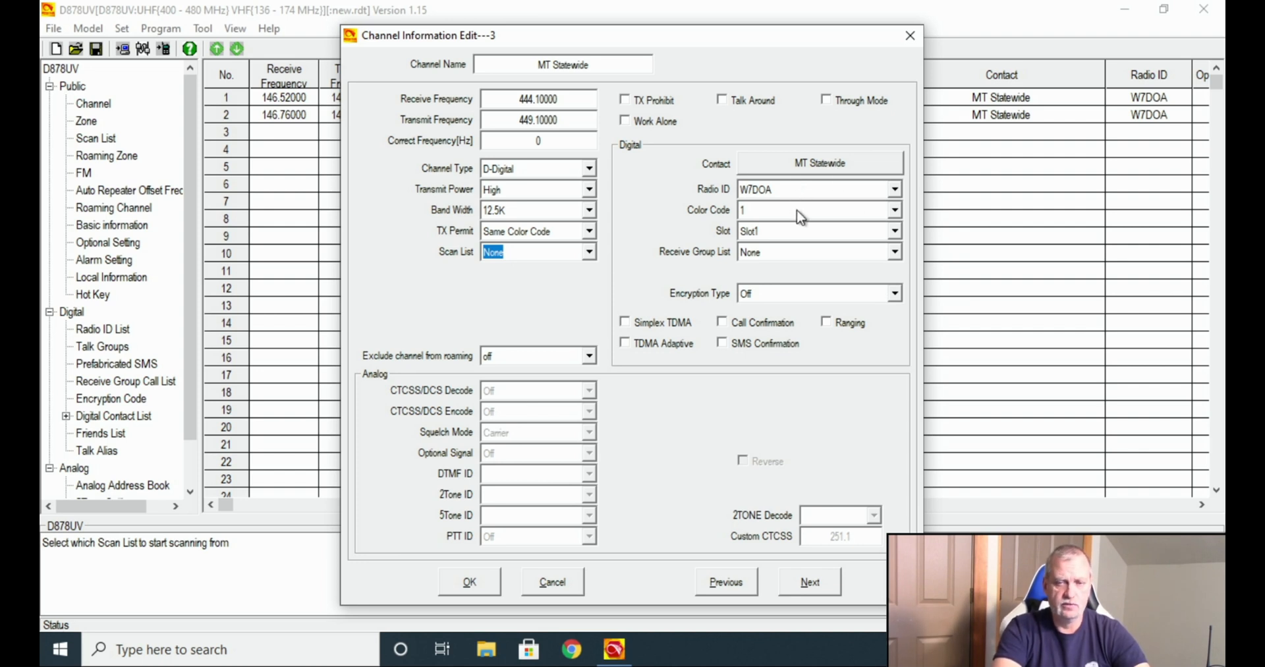
# Give channel 3 color code 2 on Slot1, keeping MT Statewide as its contact.
pyautogui.click(894, 210)
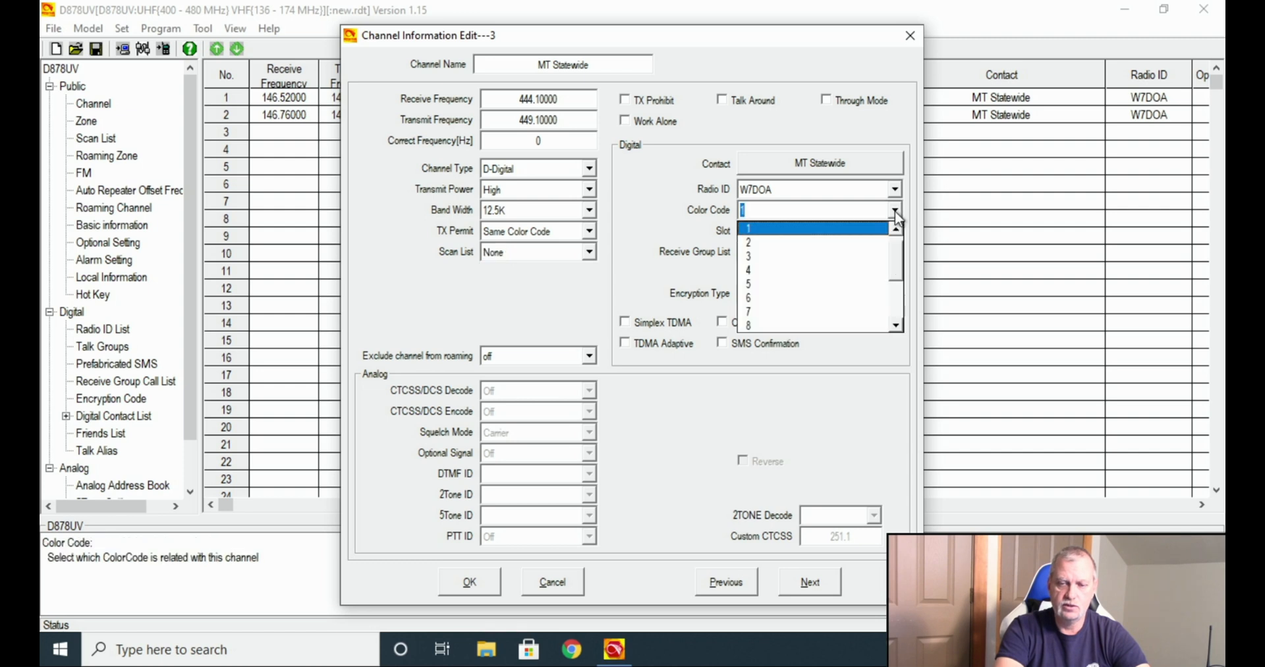
pyautogui.click(863, 244)
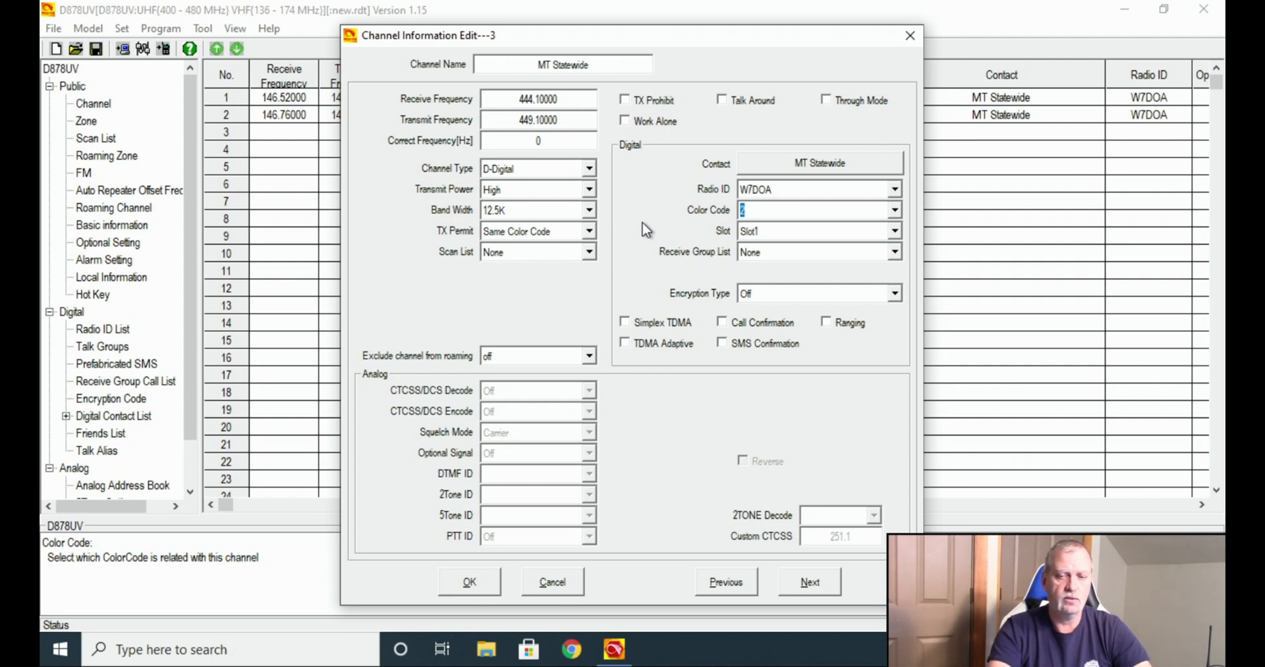
pyautogui.click(771, 232)
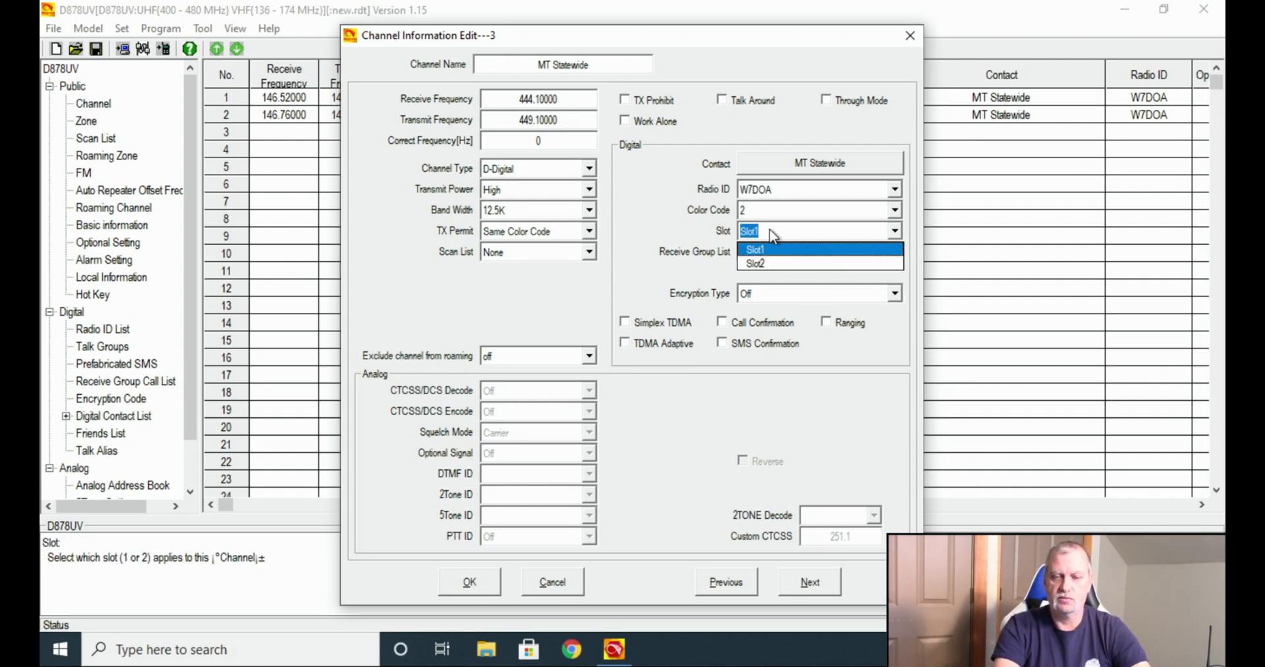
pyautogui.click(772, 252)
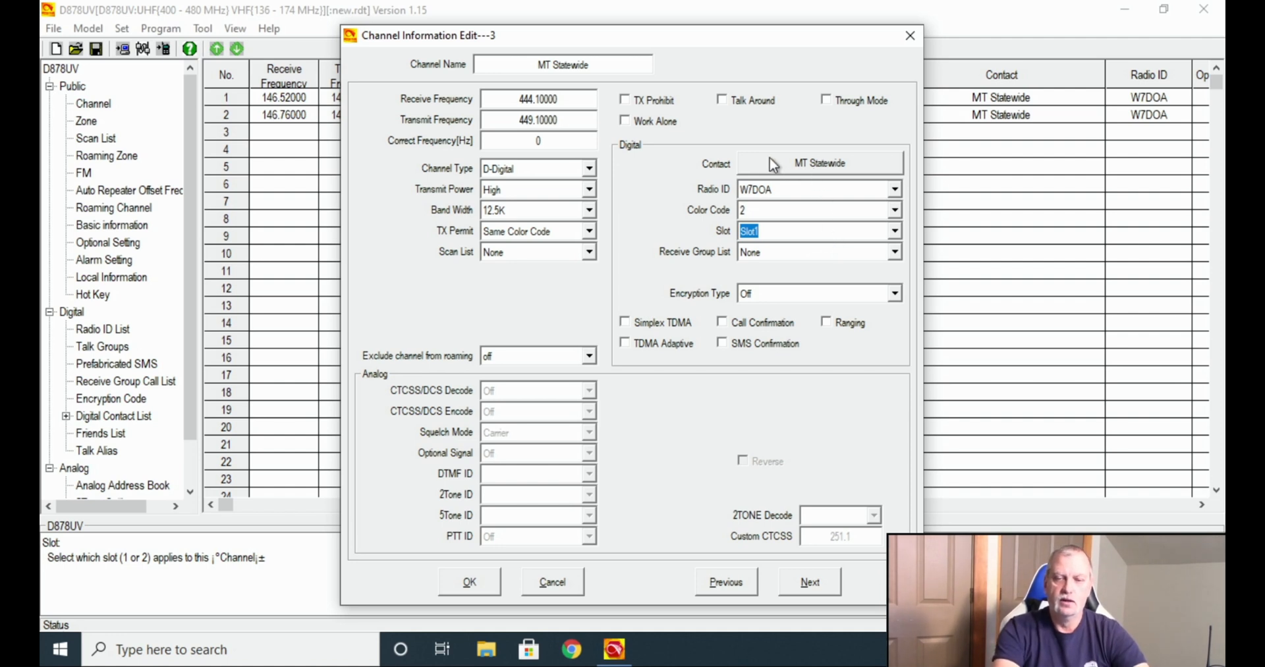
pyautogui.click(815, 164)
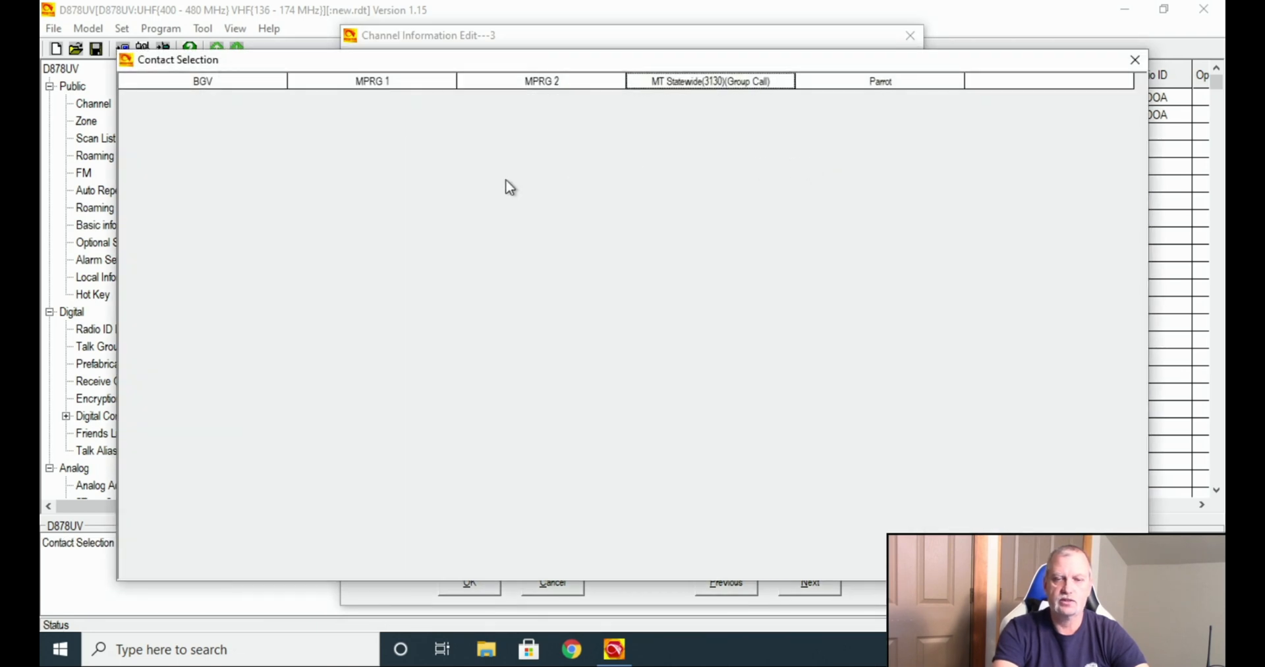
pyautogui.doubleClick(682, 94)
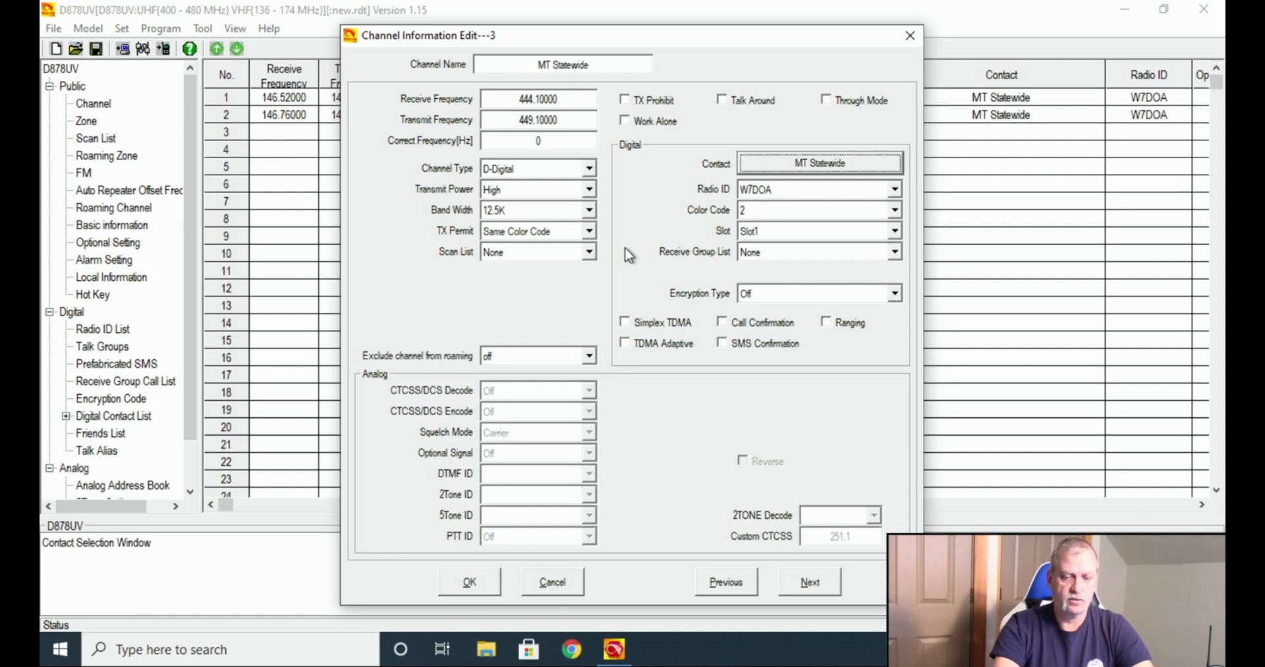
# Save the MT Statewide channel into row 3 and copy it.
pyautogui.click(470, 583)
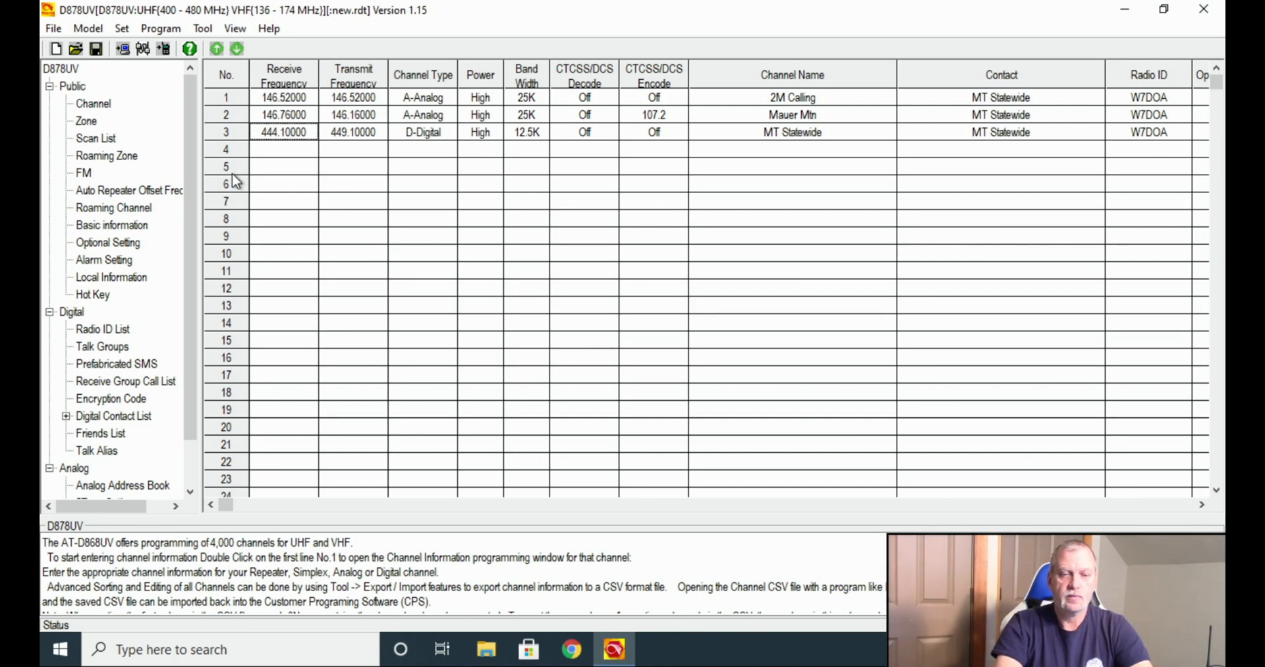
pyautogui.rightClick(222, 133)
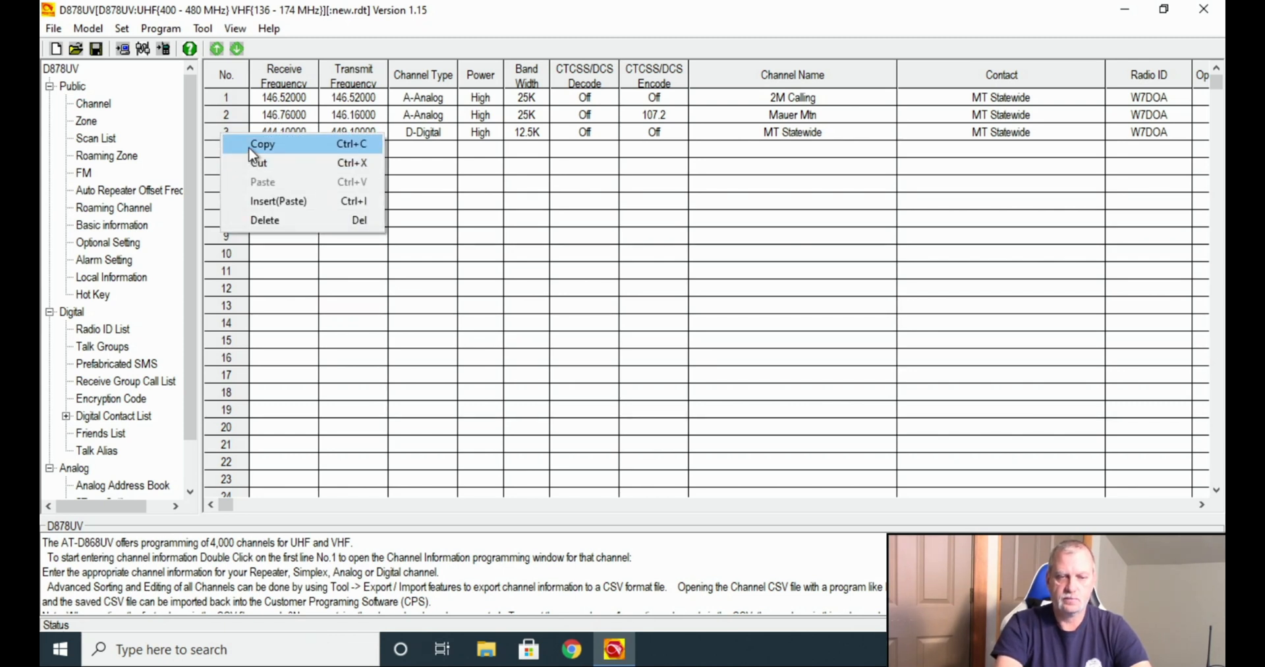
pyautogui.click(248, 147)
# Paste copies of MT Statewide into rows 4, 5, 6 and 7.
pyautogui.rightClick(238, 154)
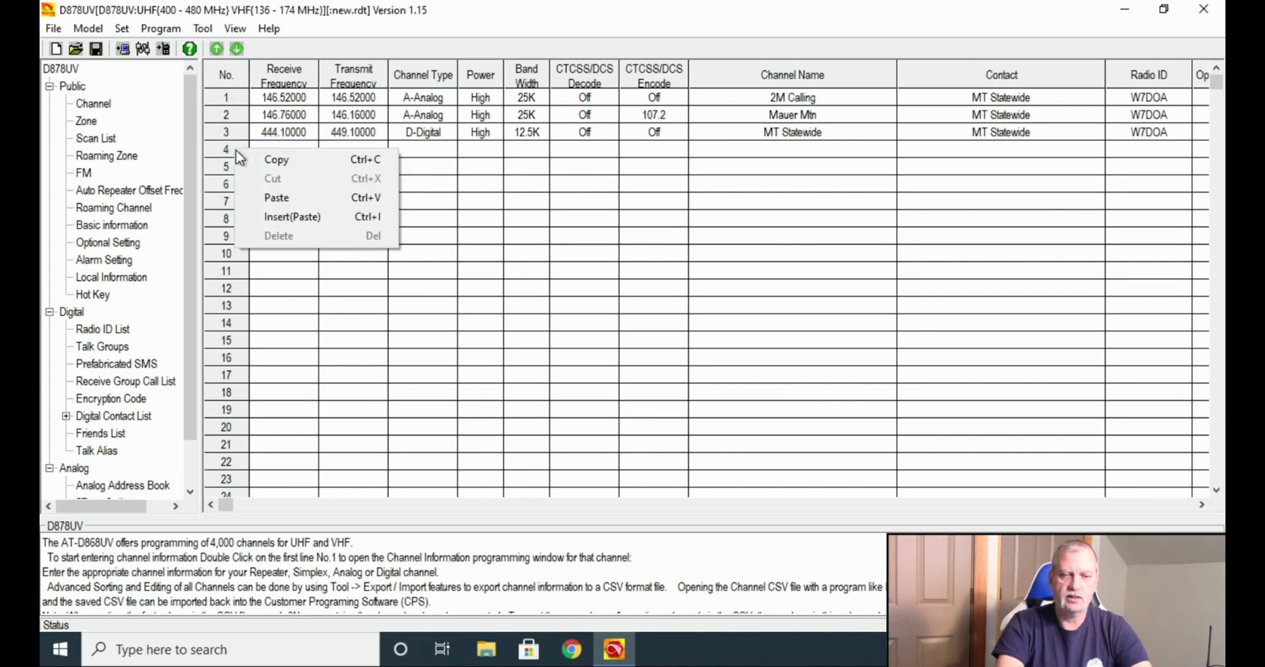
pyautogui.click(272, 198)
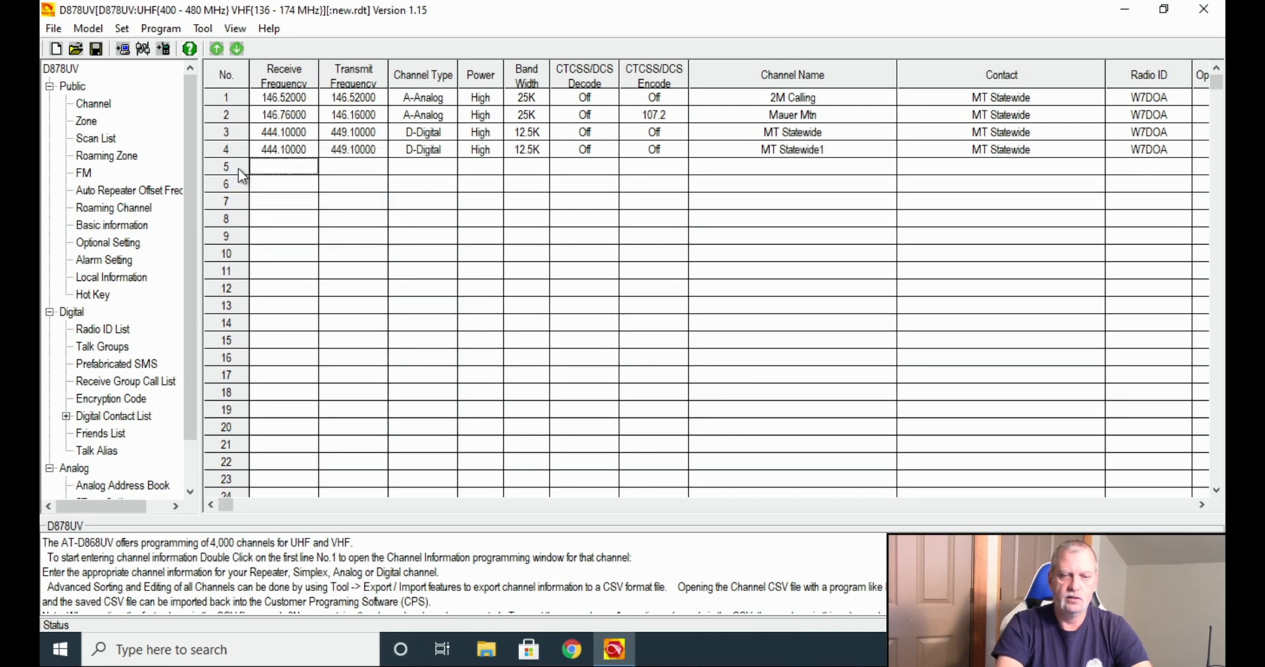
pyautogui.rightClick(239, 169)
pyautogui.click(257, 215)
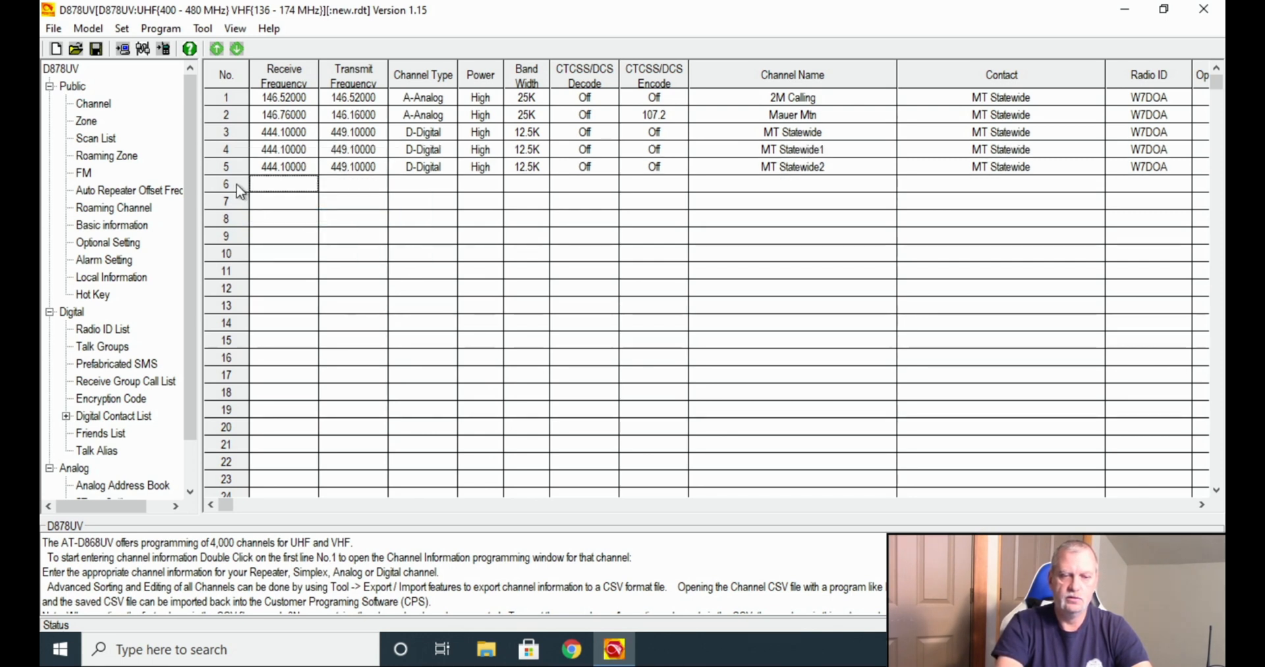
pyautogui.rightClick(239, 185)
pyautogui.click(275, 237)
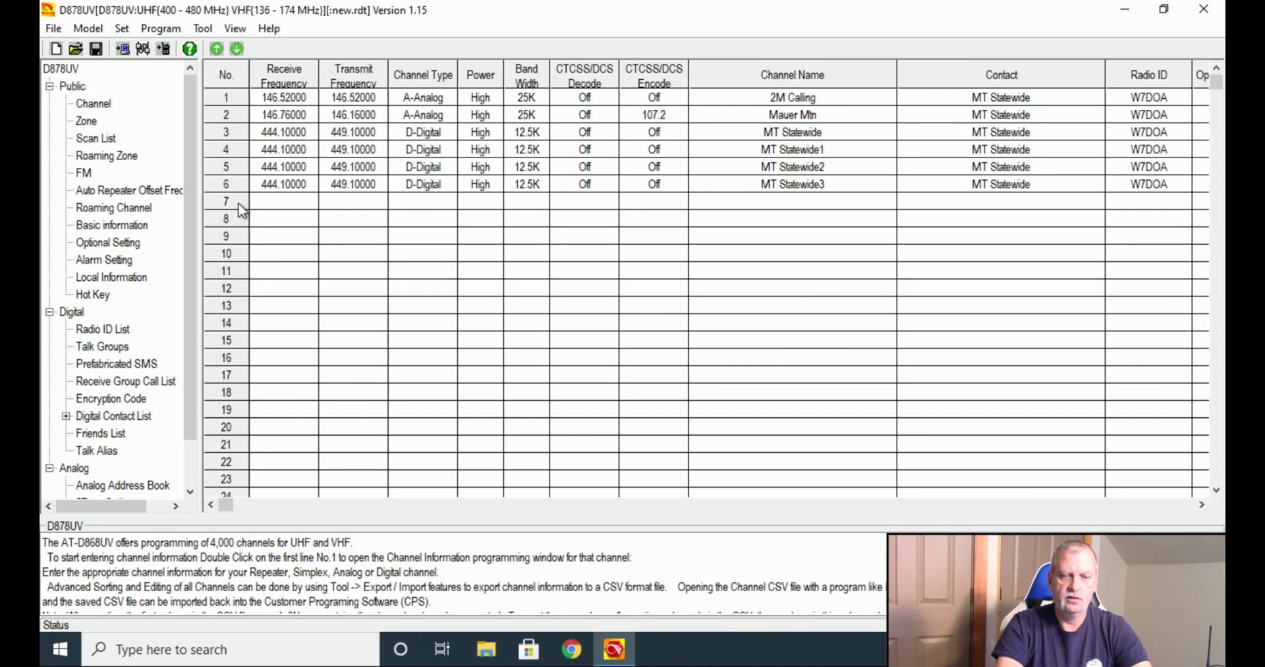
pyautogui.rightClick(240, 201)
pyautogui.click(273, 254)
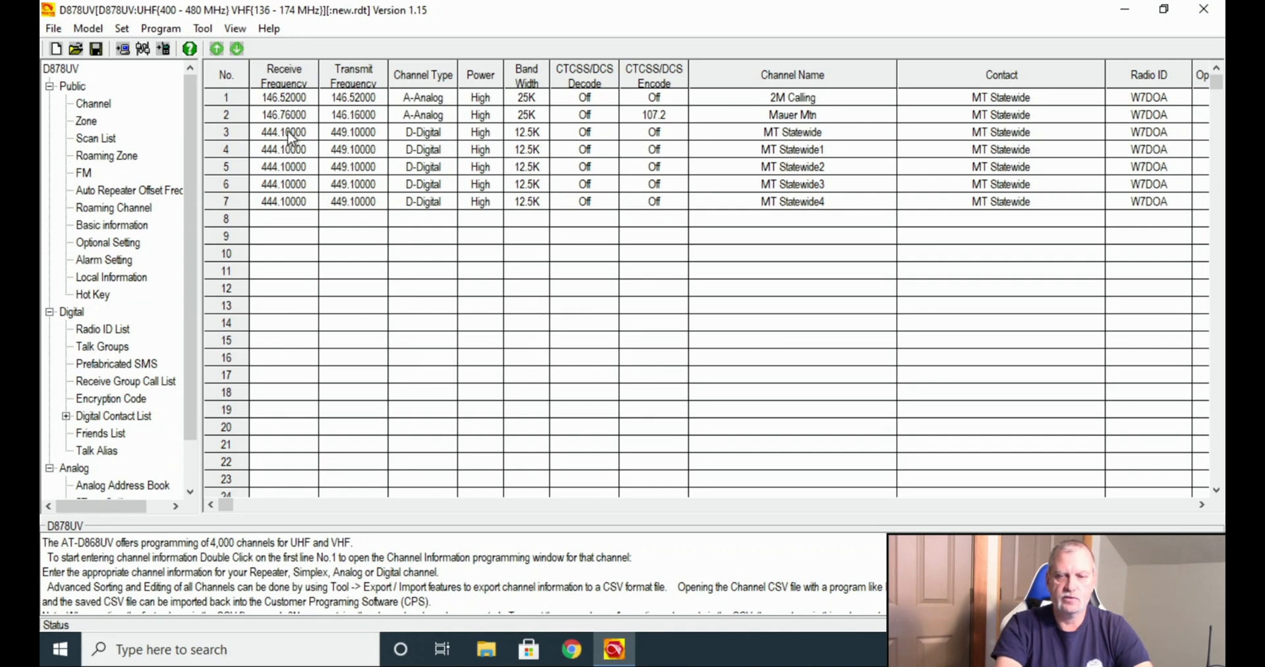
# Open channel 4 and rename it from MT Statewide1 to MPRG 1.
pyautogui.click(220, 152)
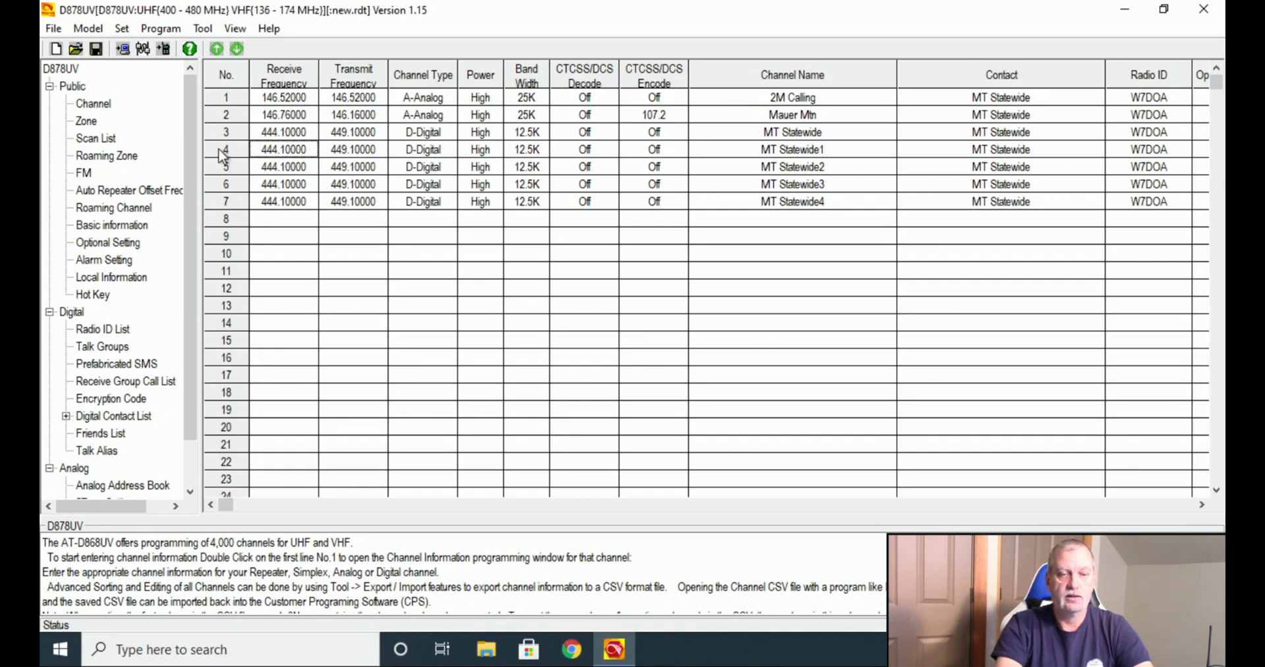
pyautogui.doubleClick(222, 156)
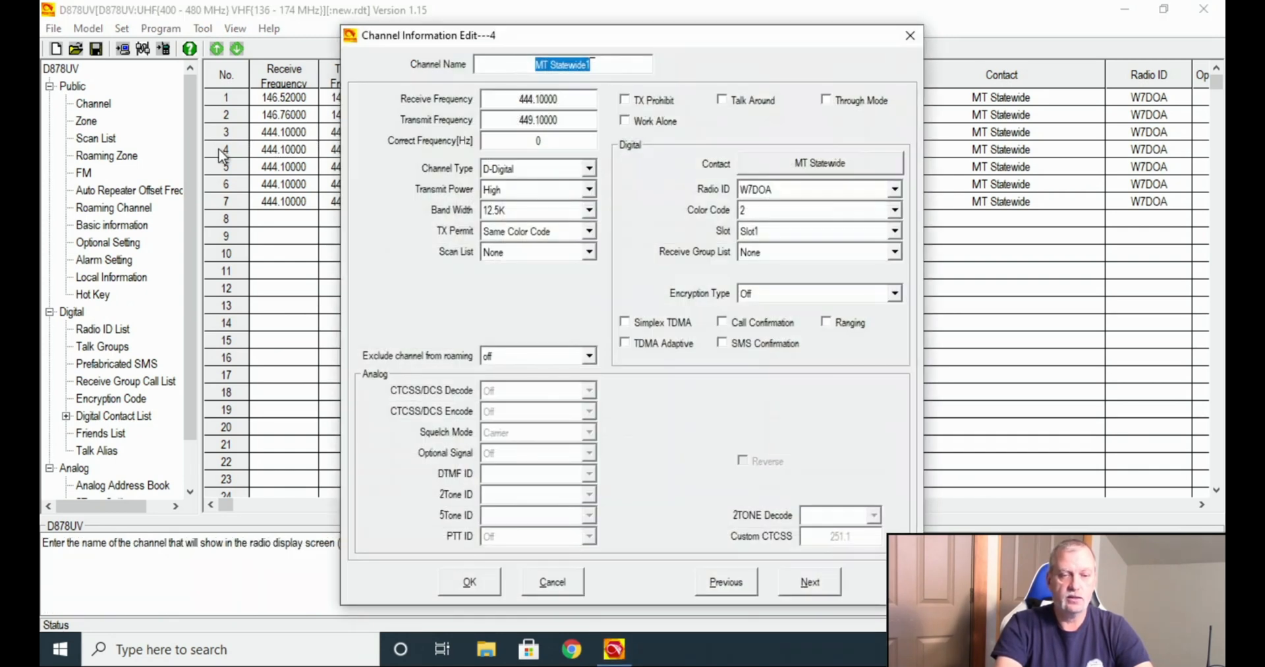
pyautogui.click(611, 70)
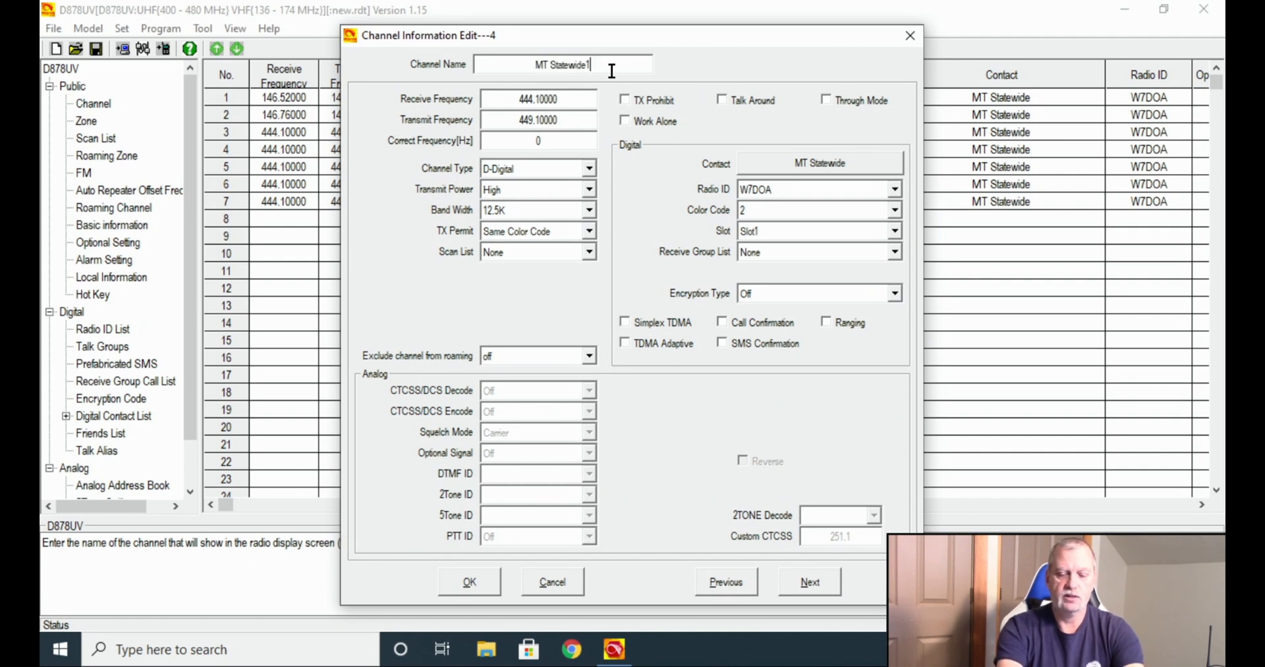
pyautogui.press('BackSpace')
pyautogui.press('BackSpace')
pyautogui.press('BackSpace')
pyautogui.press('BackSpace')
pyautogui.press('BackSpace')
pyautogui.press('BackSpace')
pyautogui.press('BackSpace')
pyautogui.press('BackSpace')
pyautogui.press('BackSpace')
pyautogui.press('BackSpace')
pyautogui.press('BackSpace')
pyautogui.press('BackSpace')
pyautogui.press('BackSpace')
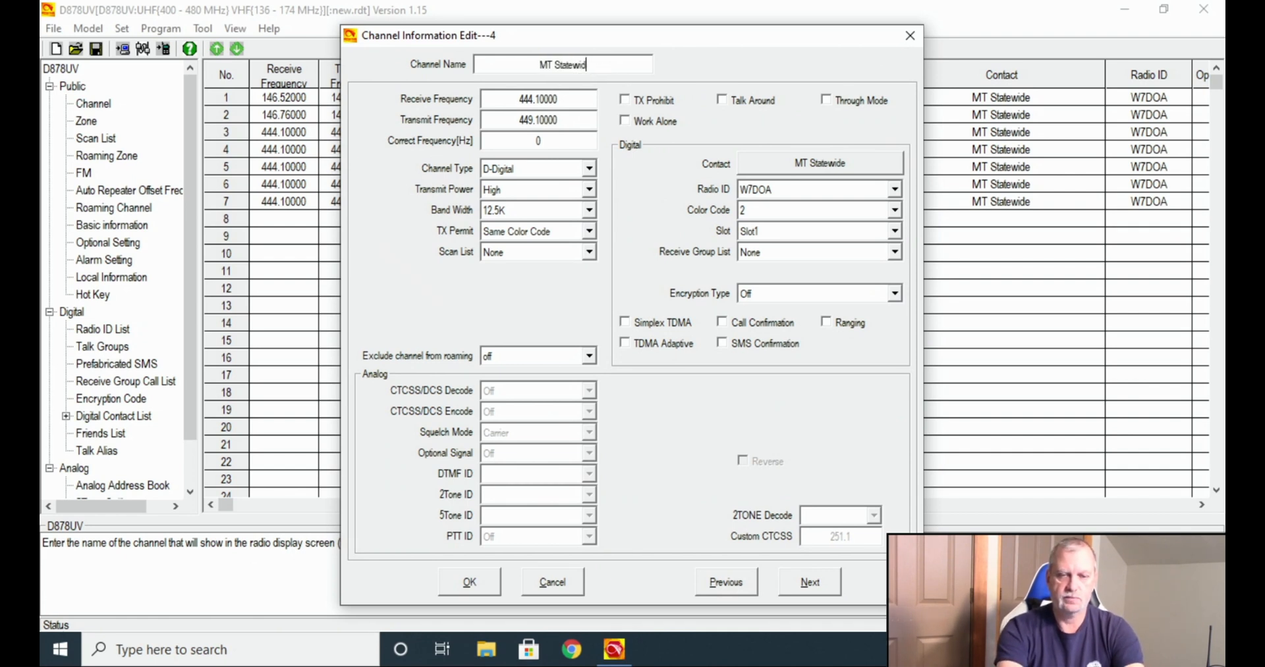
pyautogui.write('MP')
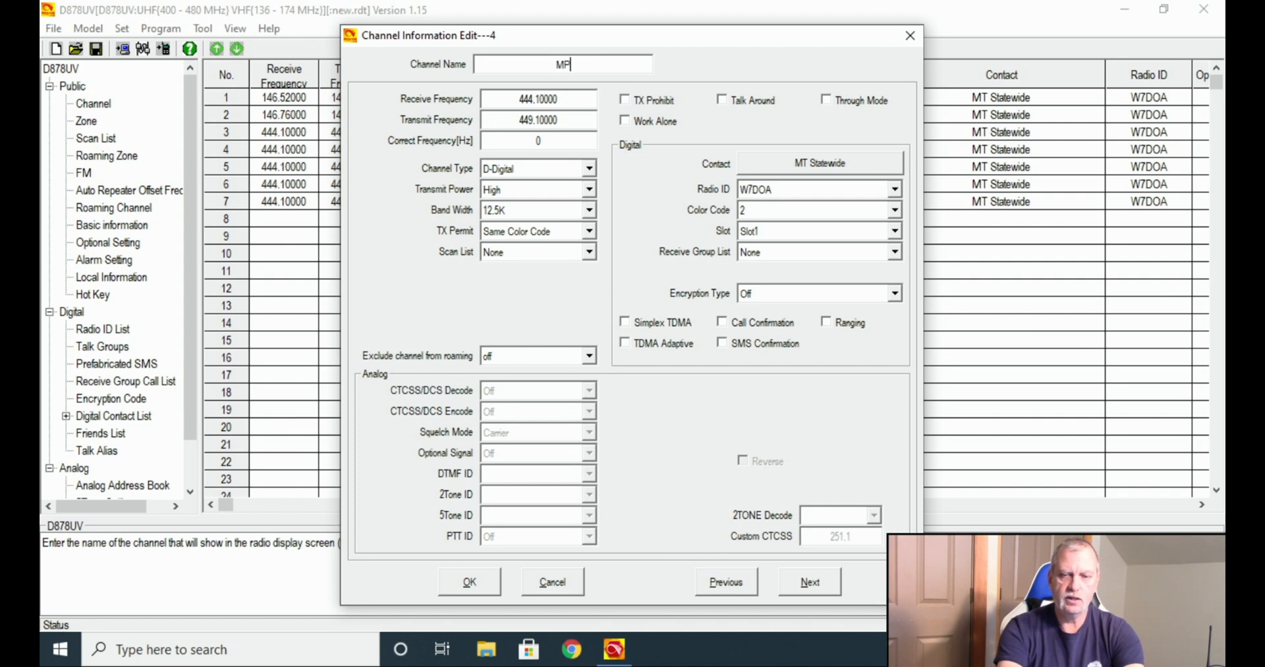
pyautogui.write('RG ')
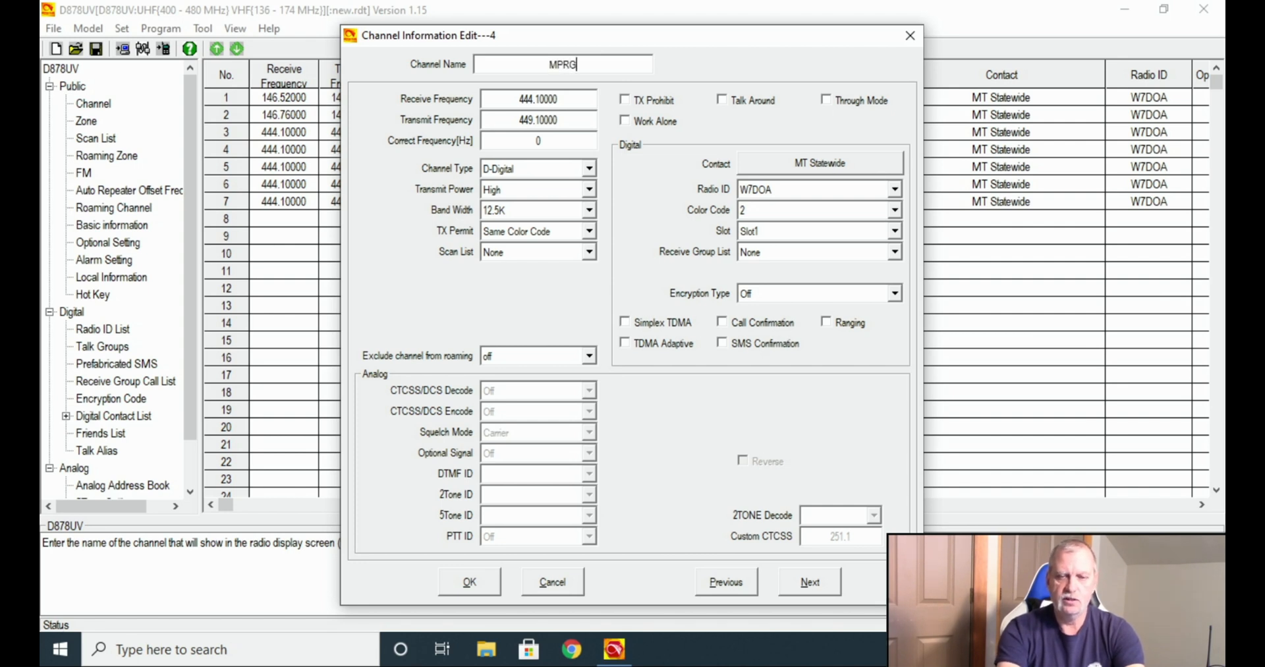
pyautogui.write('1')
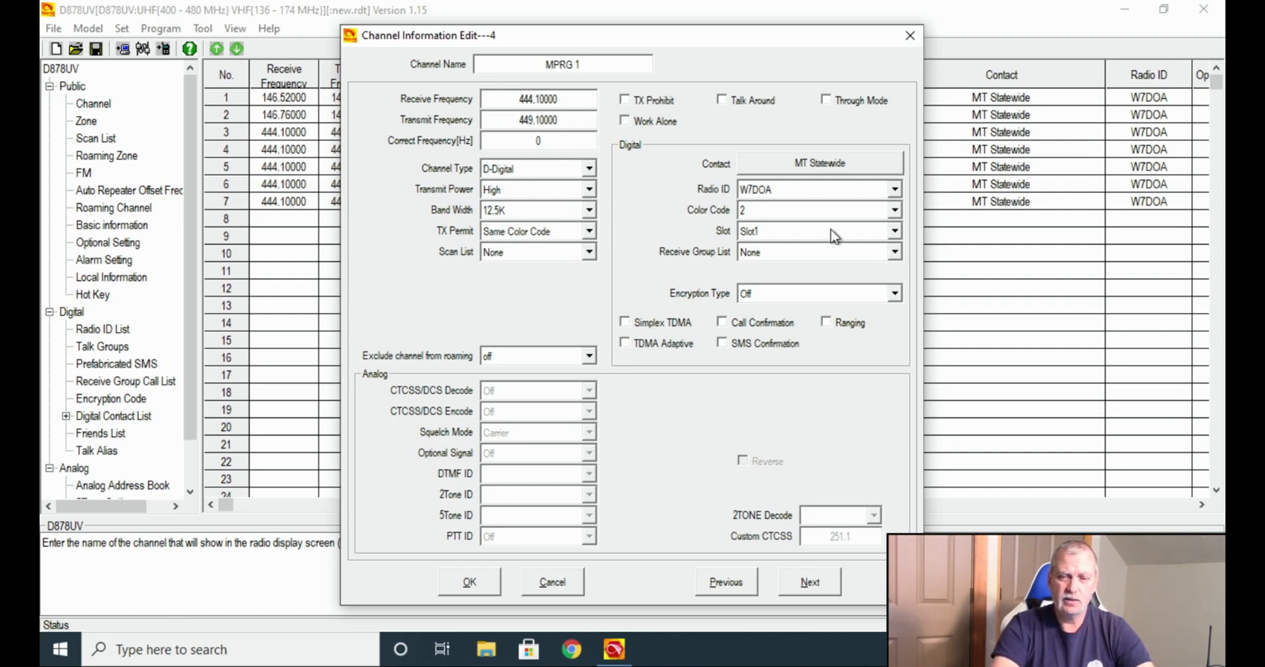
# Assign the MPRG 1 contact to channel 4 and put it on Slot2.
pyautogui.click(824, 162)
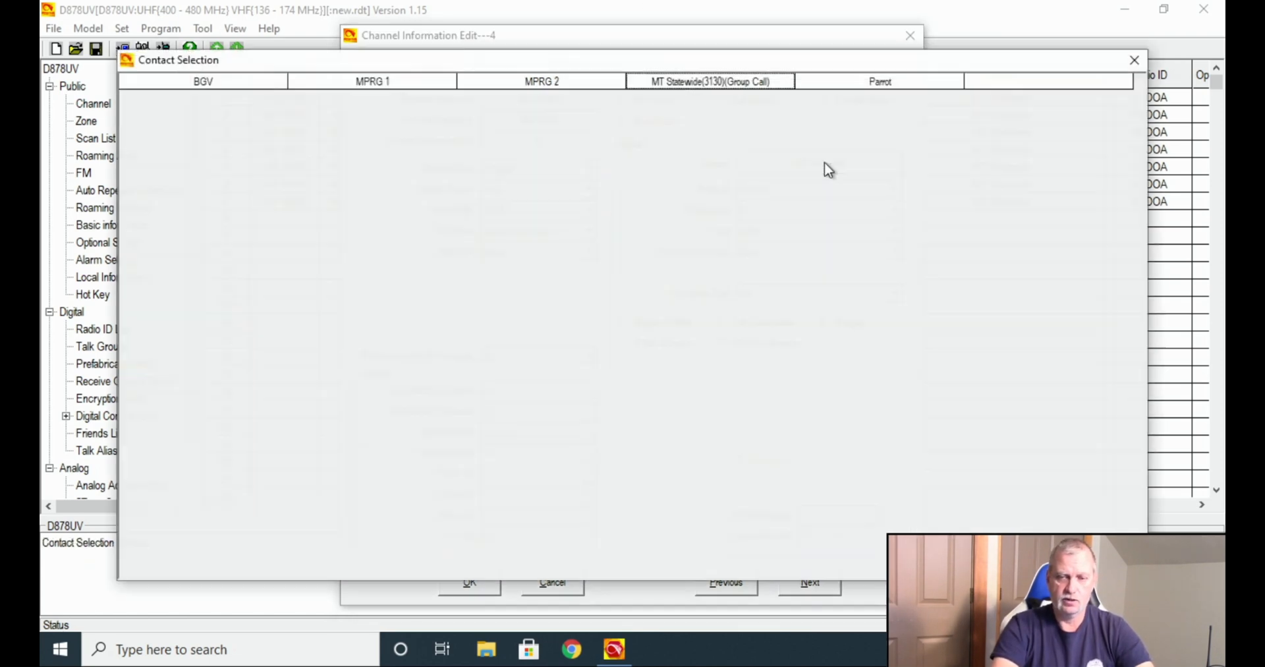
pyautogui.doubleClick(372, 81)
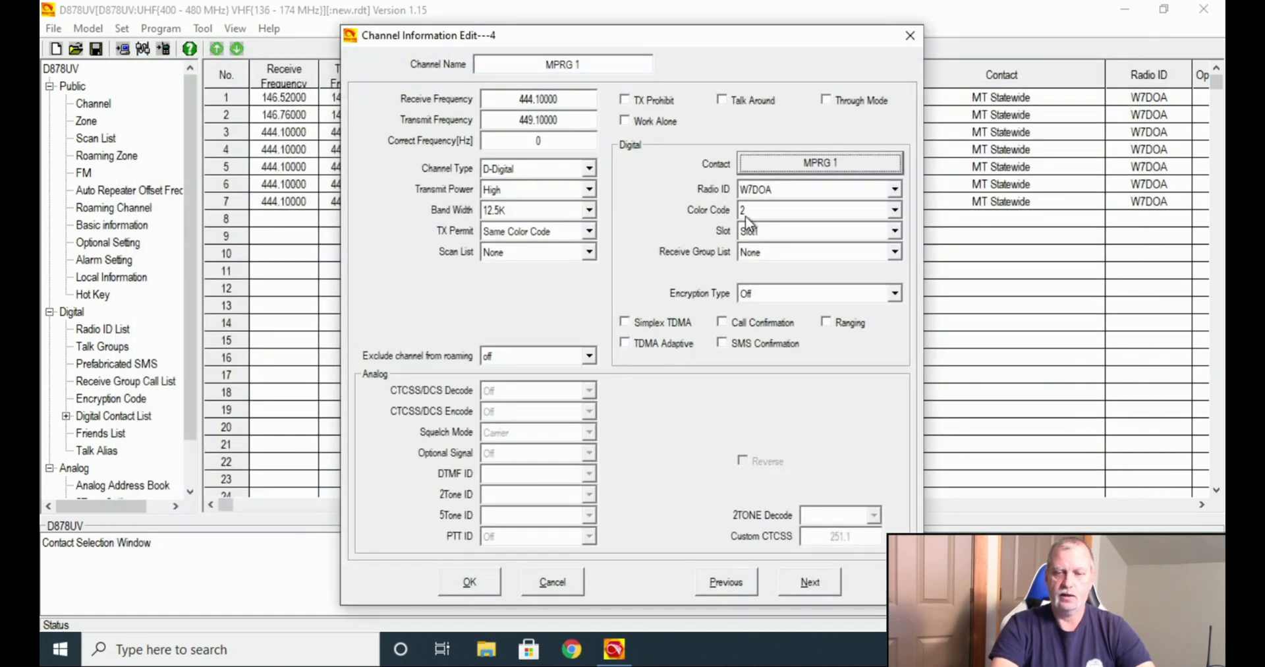
pyautogui.click(773, 237)
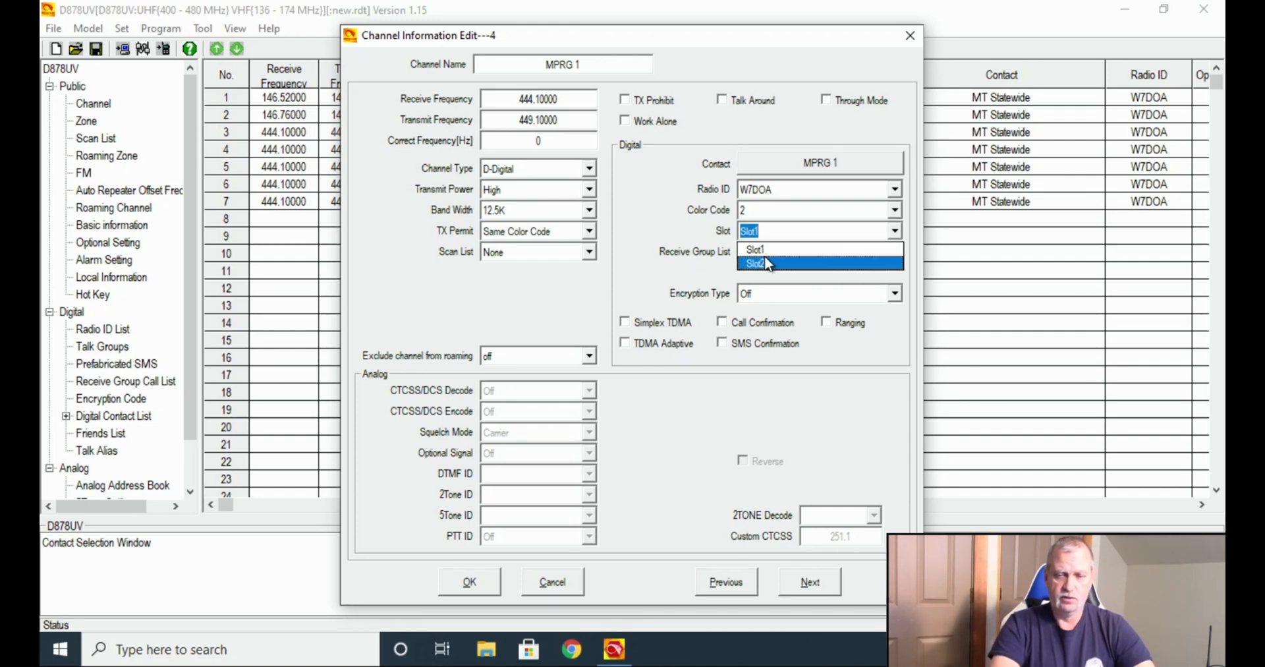
pyautogui.click(767, 264)
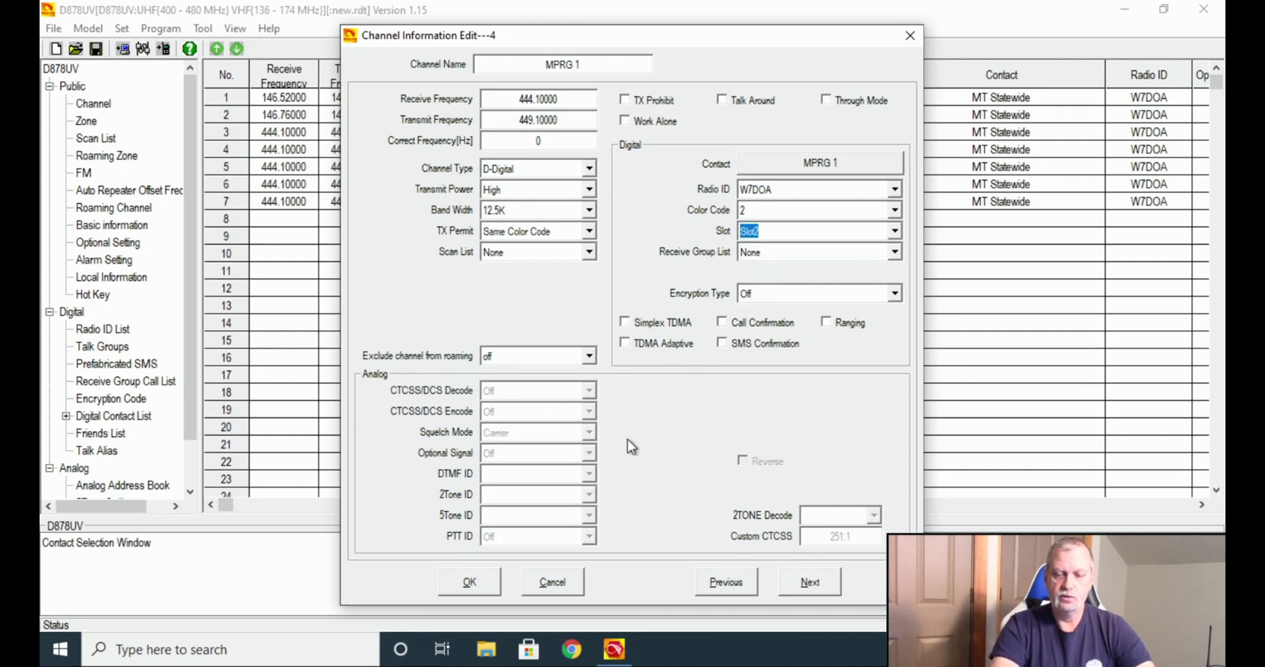
# Move to channel 5 and rename it from MT Statewide2 to MPRG 2.
pyautogui.click(805, 593)
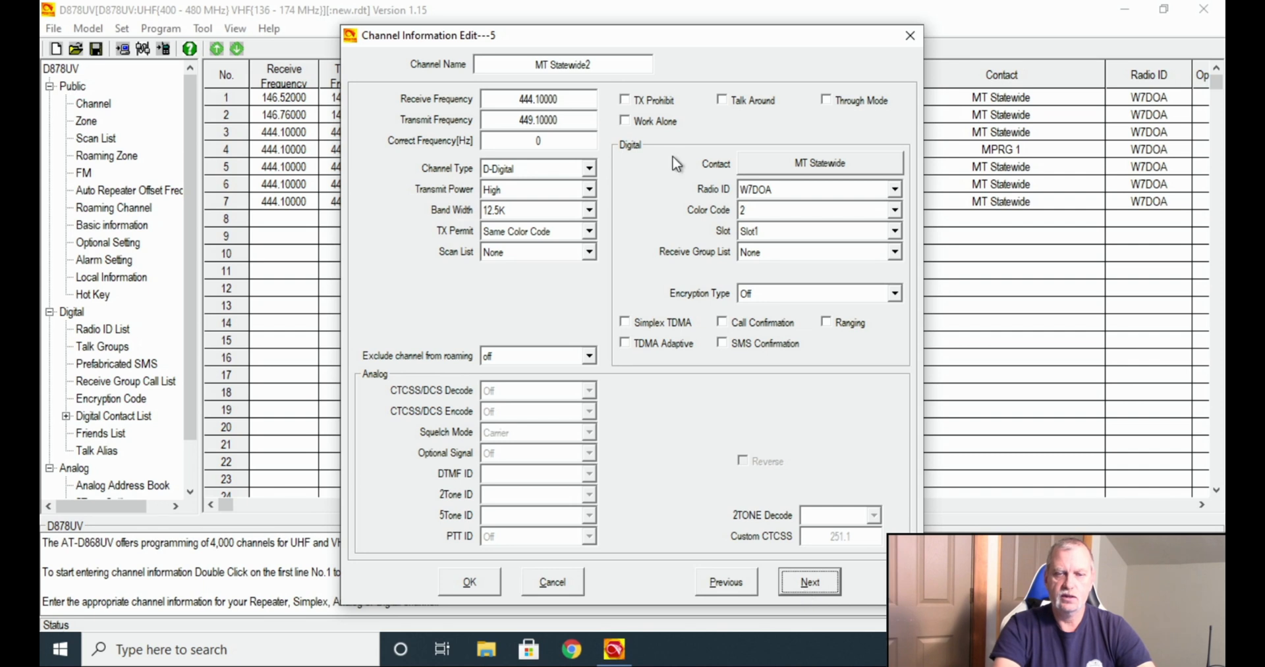
pyautogui.moveTo(600, 64); pyautogui.dragTo(516, 65)
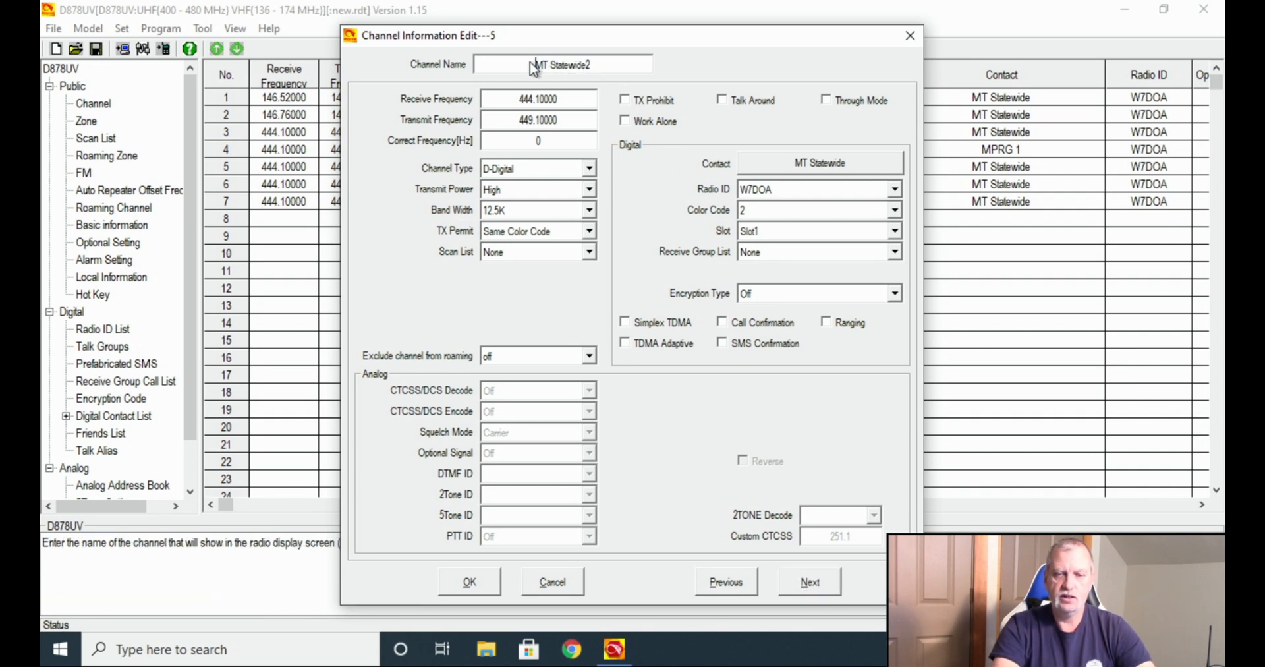
pyautogui.tripleClick(544, 64)
pyautogui.write('MPRG 2')
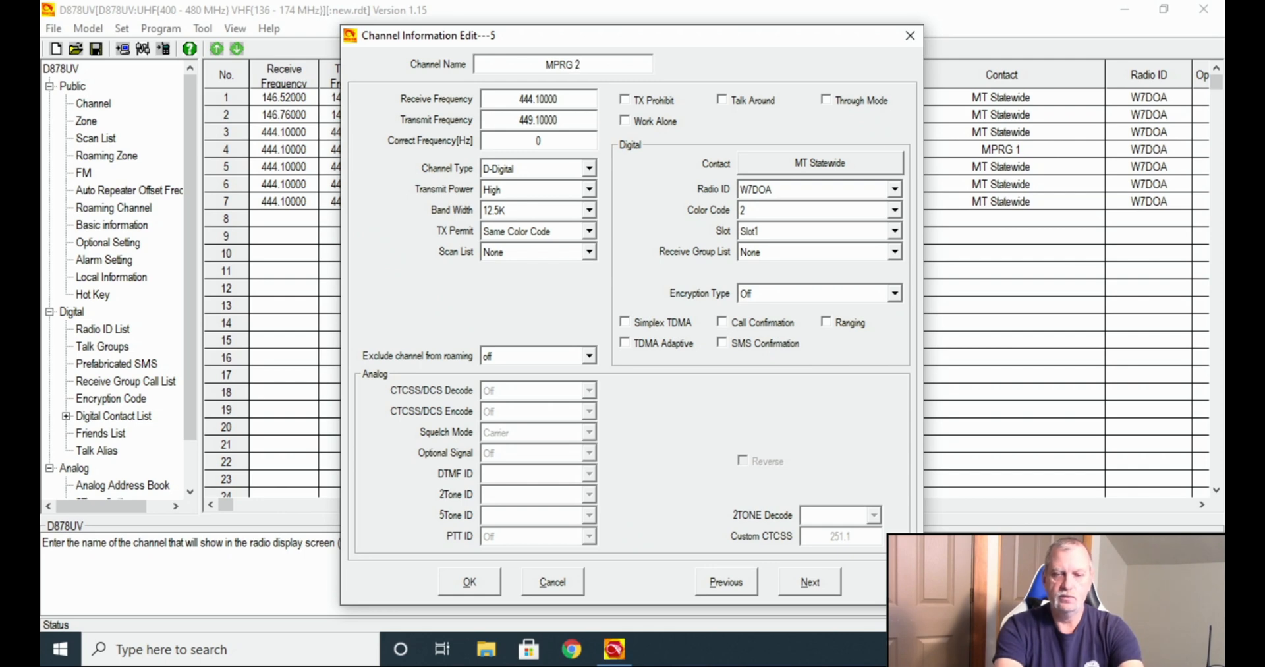
# Assign the MPRG 2 contact to channel 5, then bring up channel 6's name.
pyautogui.click(800, 158)
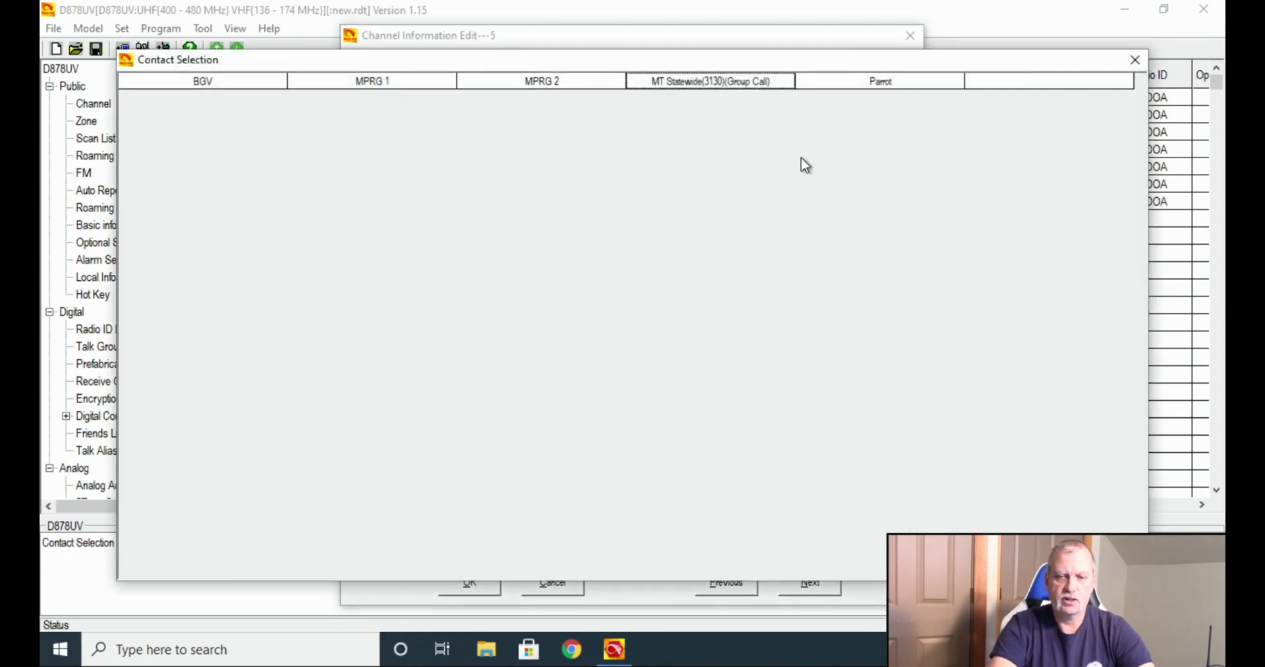
pyautogui.doubleClick(562, 84)
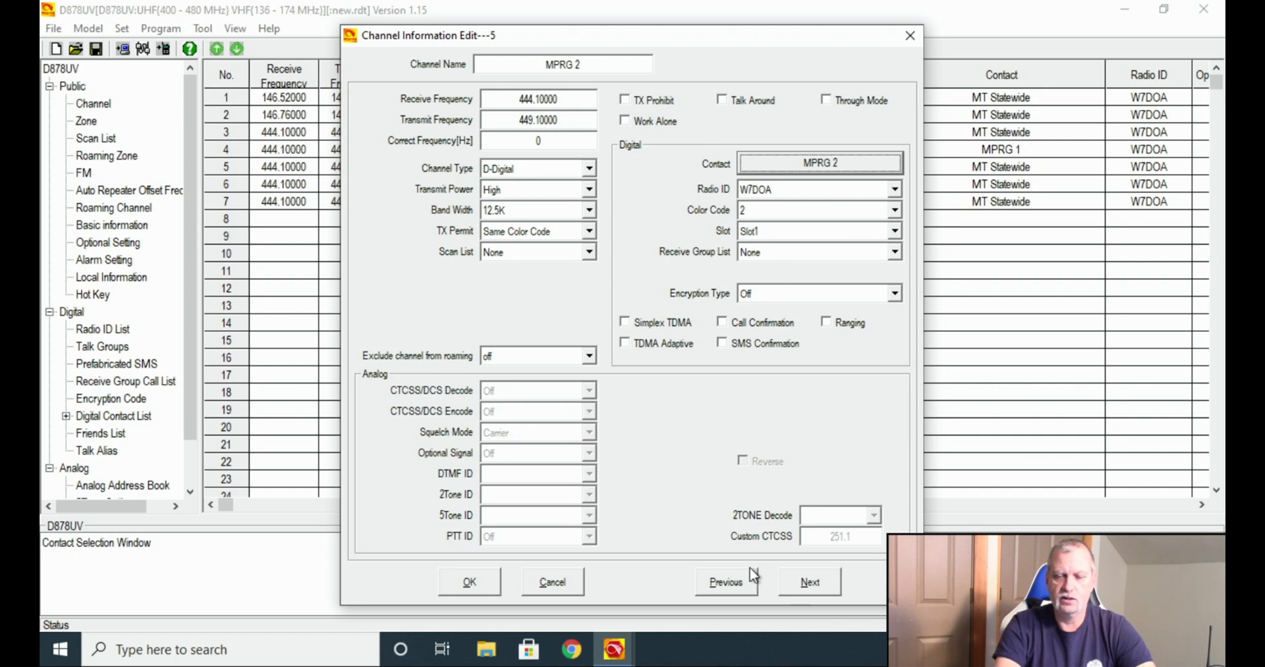
pyautogui.click(813, 576)
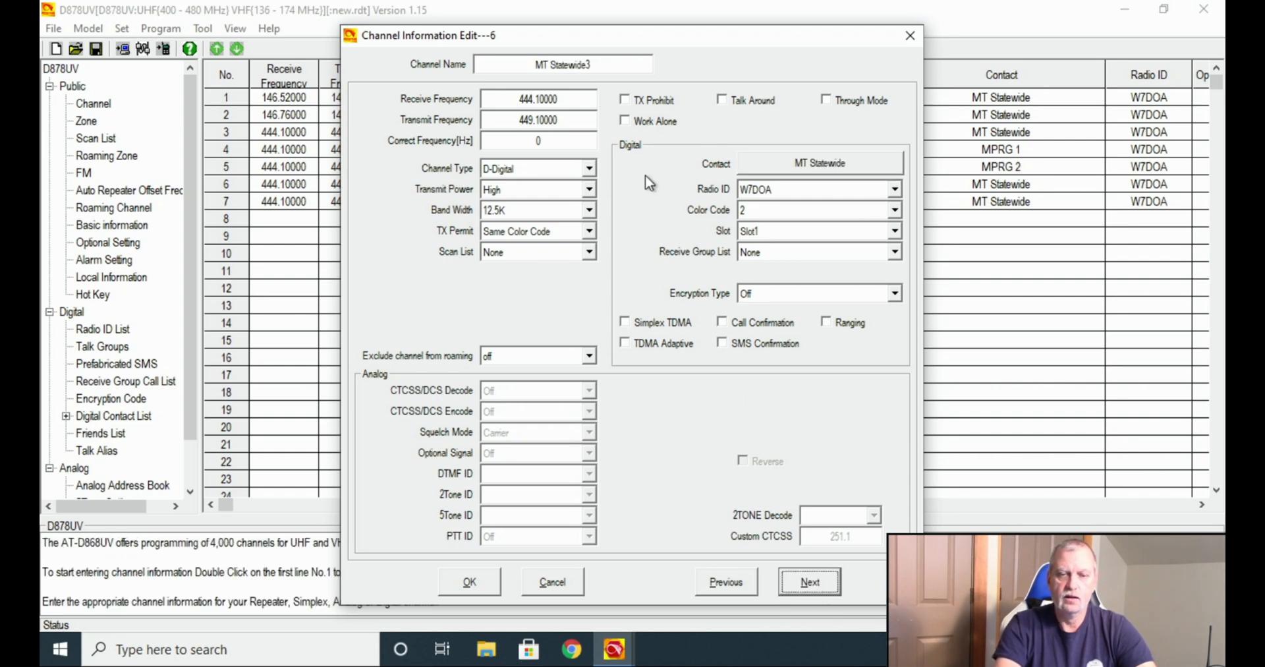
pyautogui.click(608, 59)
# Name channel 6 BGV with the BGV contact, then advance to channel 7.
pyautogui.write('BGV')
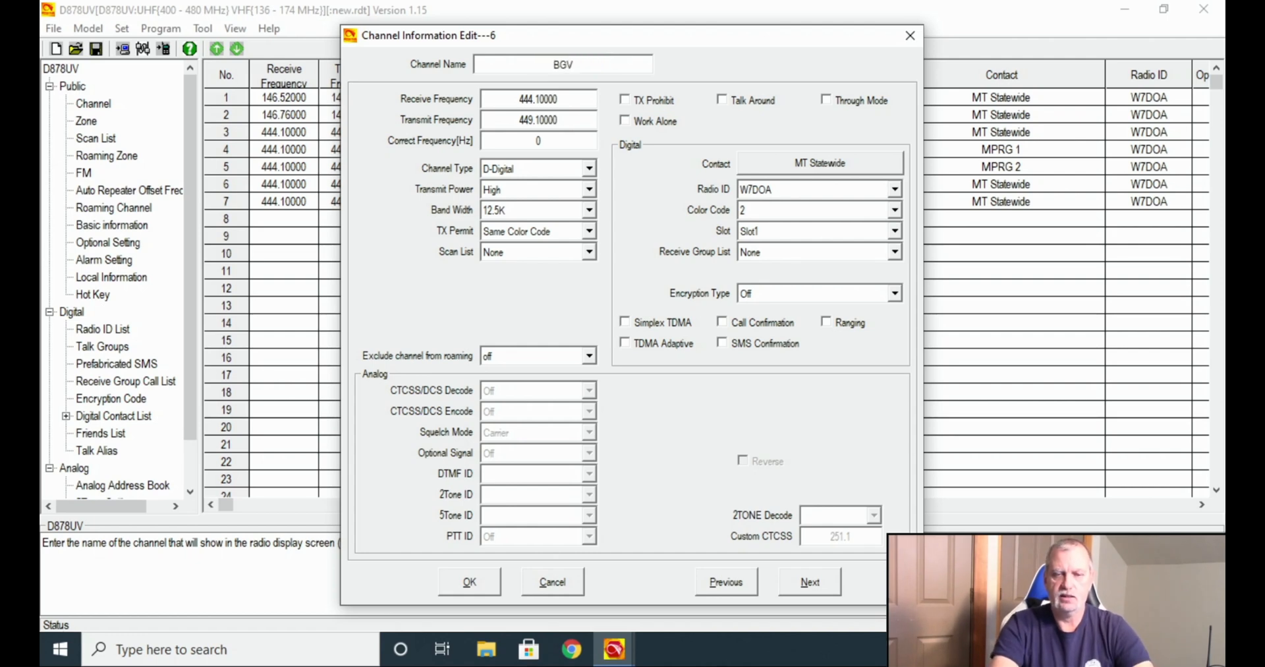
pyautogui.click(784, 166)
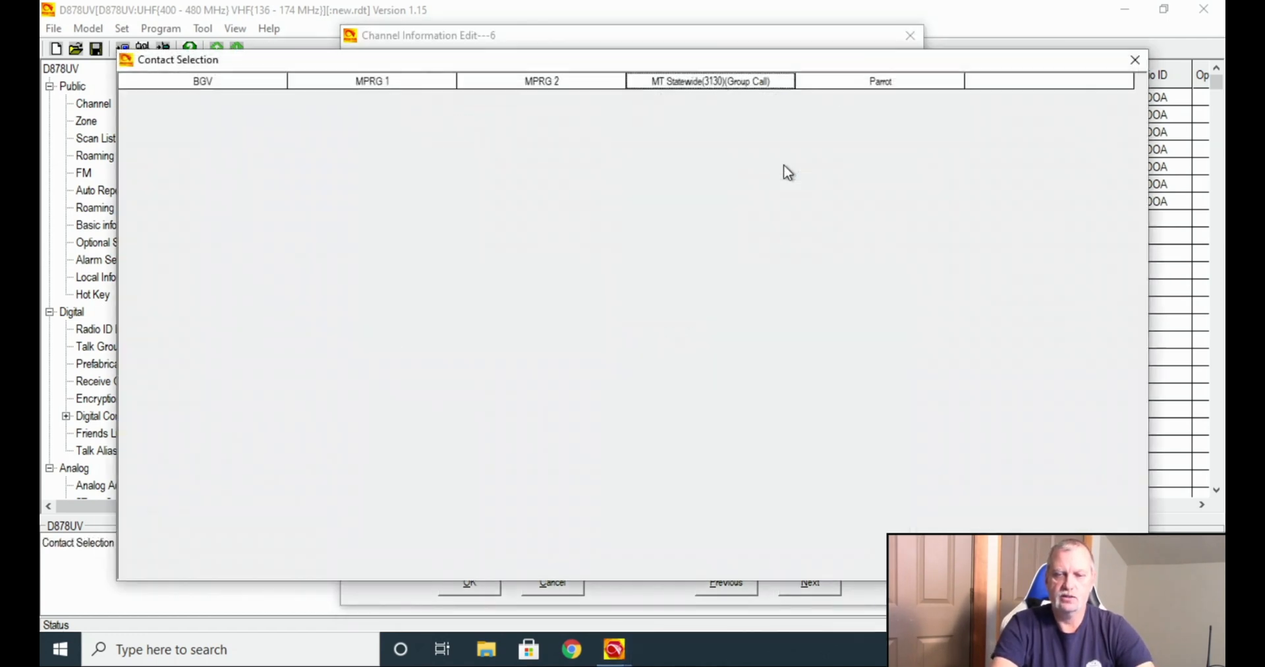
pyautogui.click(223, 81)
pyautogui.doubleClick(224, 81)
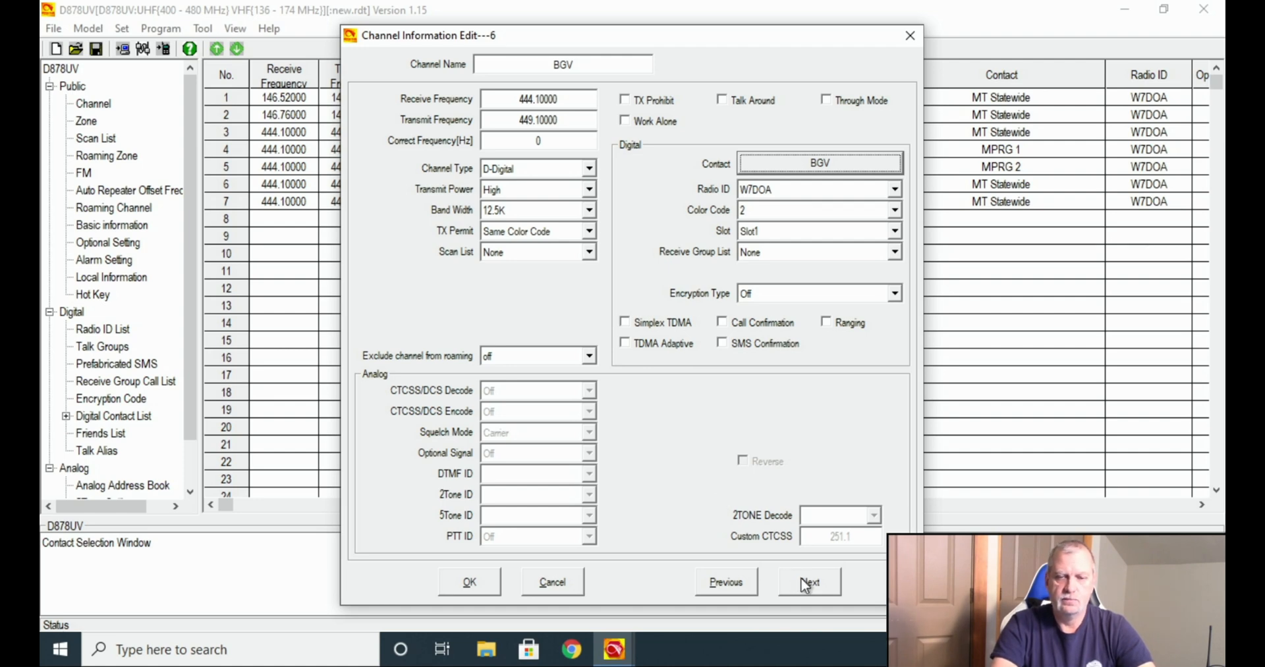
pyautogui.moveTo(711, 40); pyautogui.dragTo(721, 16)
pyautogui.click(876, 609)
# Rename channel 7 from MT Statewide4 to Parrot with the Parrot contact, and save with OK.
pyautogui.click(662, 44)
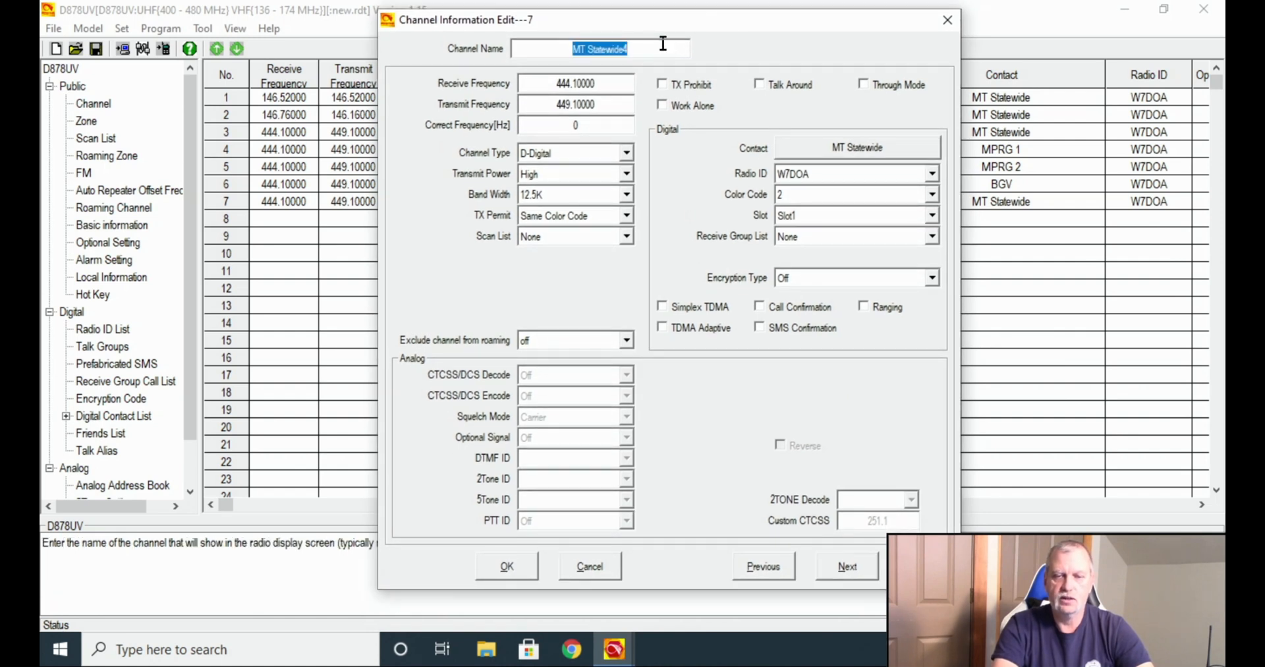
pyautogui.write('Par')
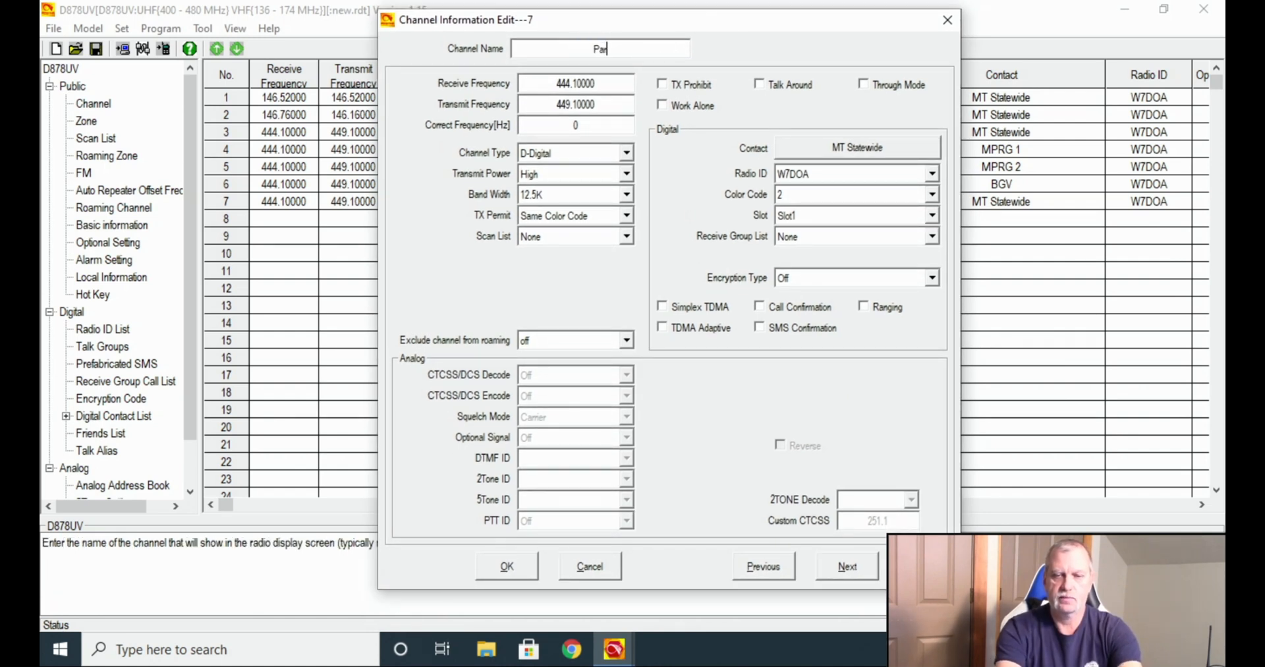
pyautogui.write('rot')
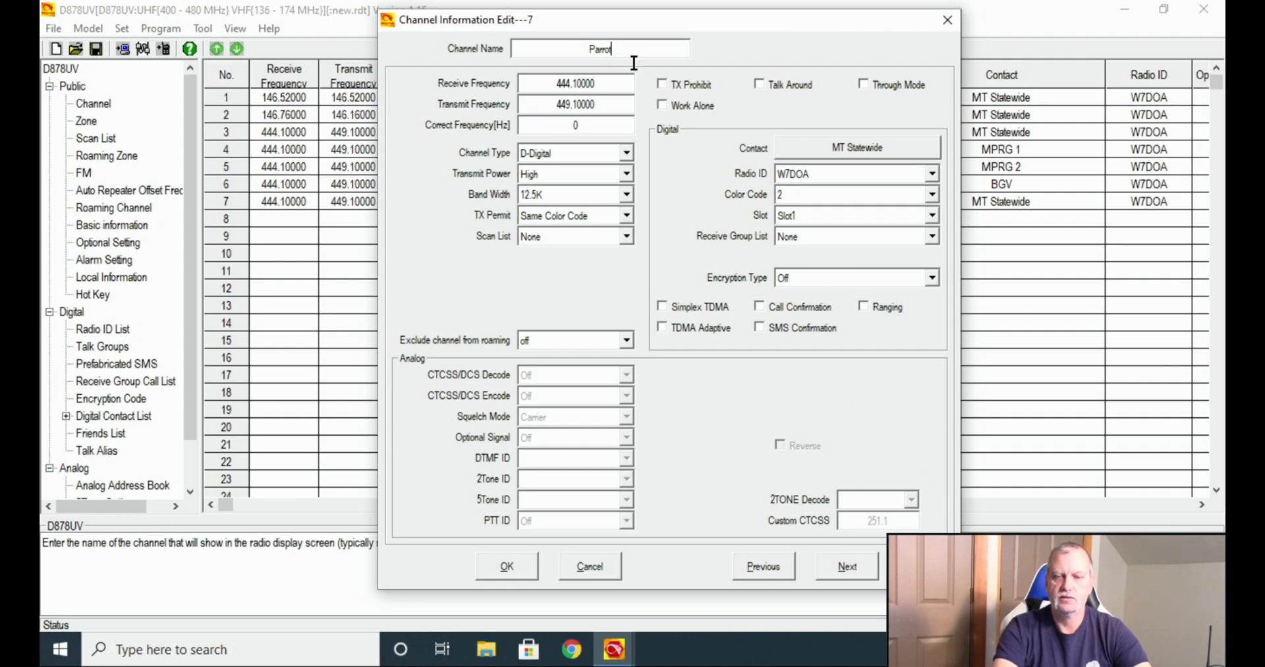
pyautogui.click(834, 149)
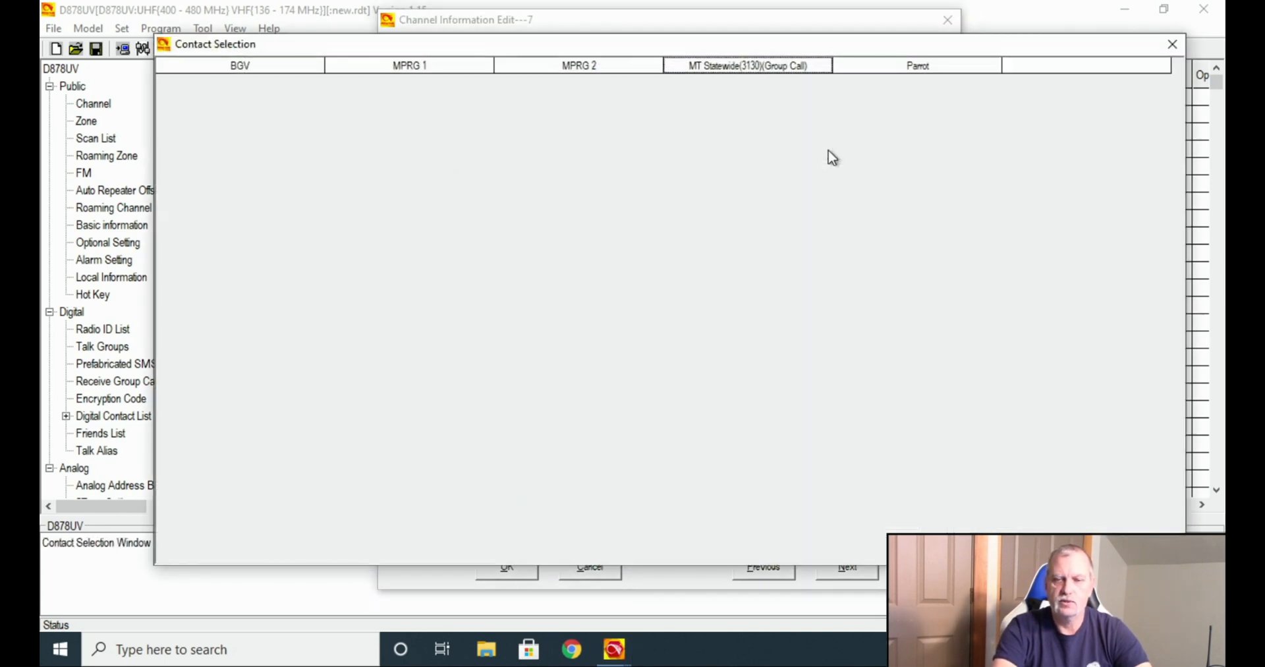
pyautogui.click(910, 67)
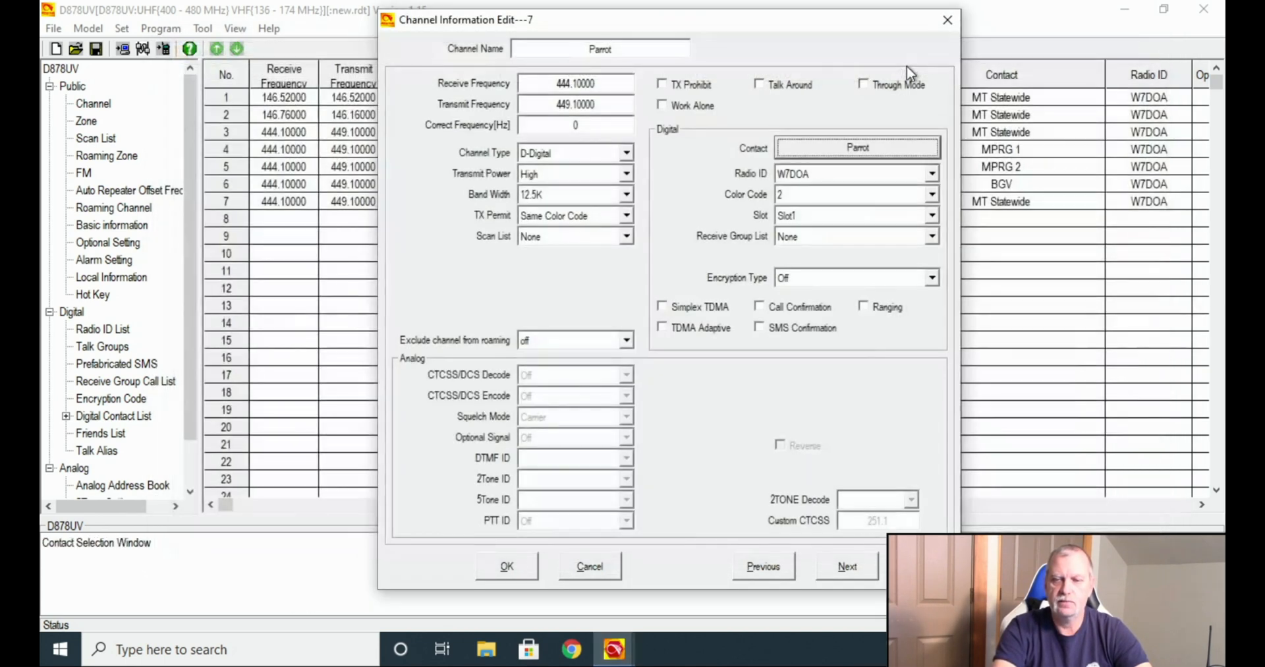
pyautogui.click(518, 565)
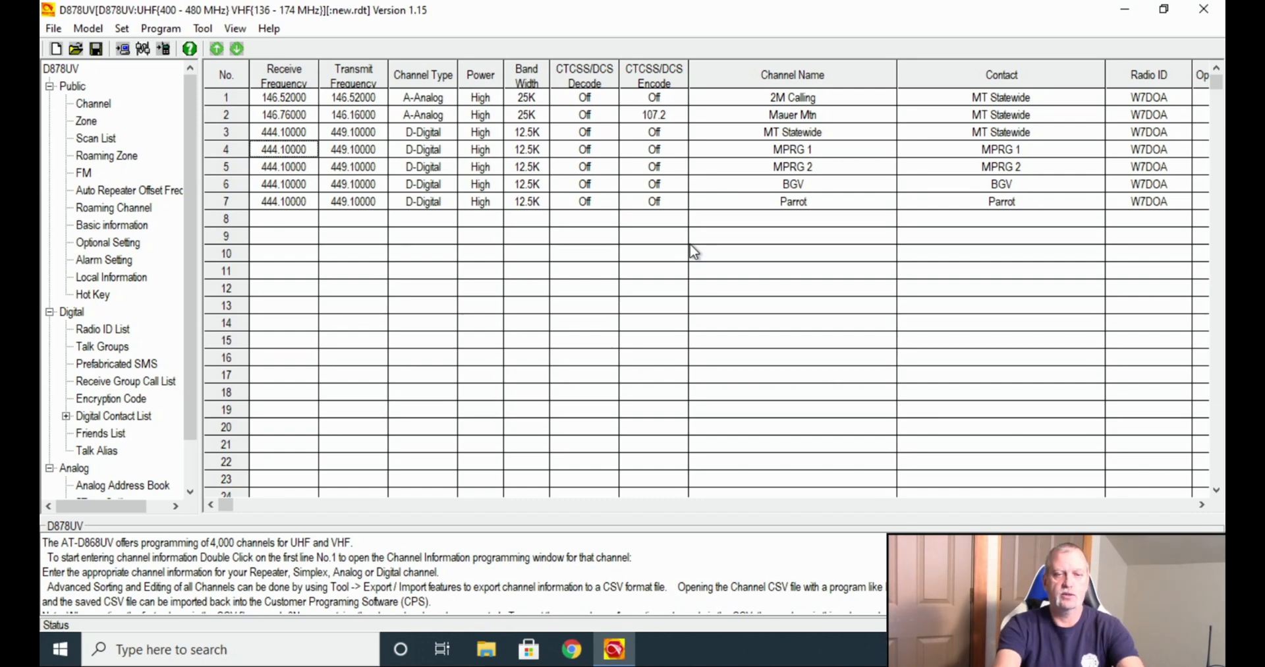
# Open zone 1 in the Zone list and name it Dillon.
pyautogui.click(87, 122)
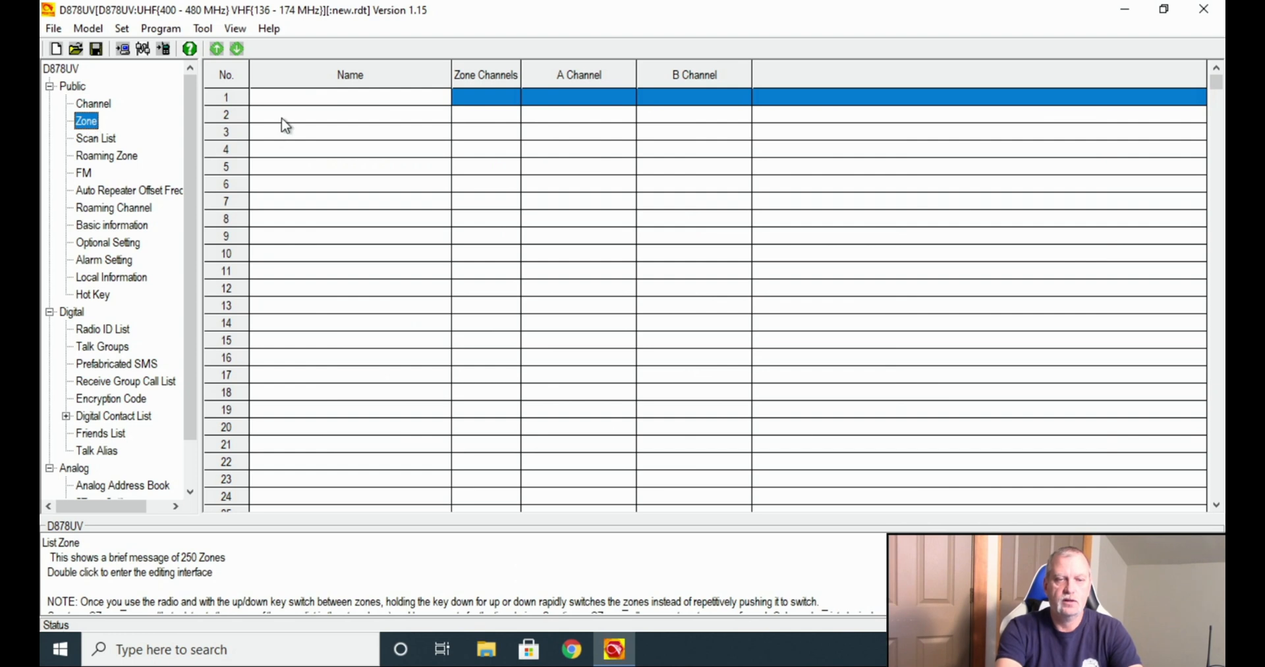
pyautogui.doubleClick(249, 100)
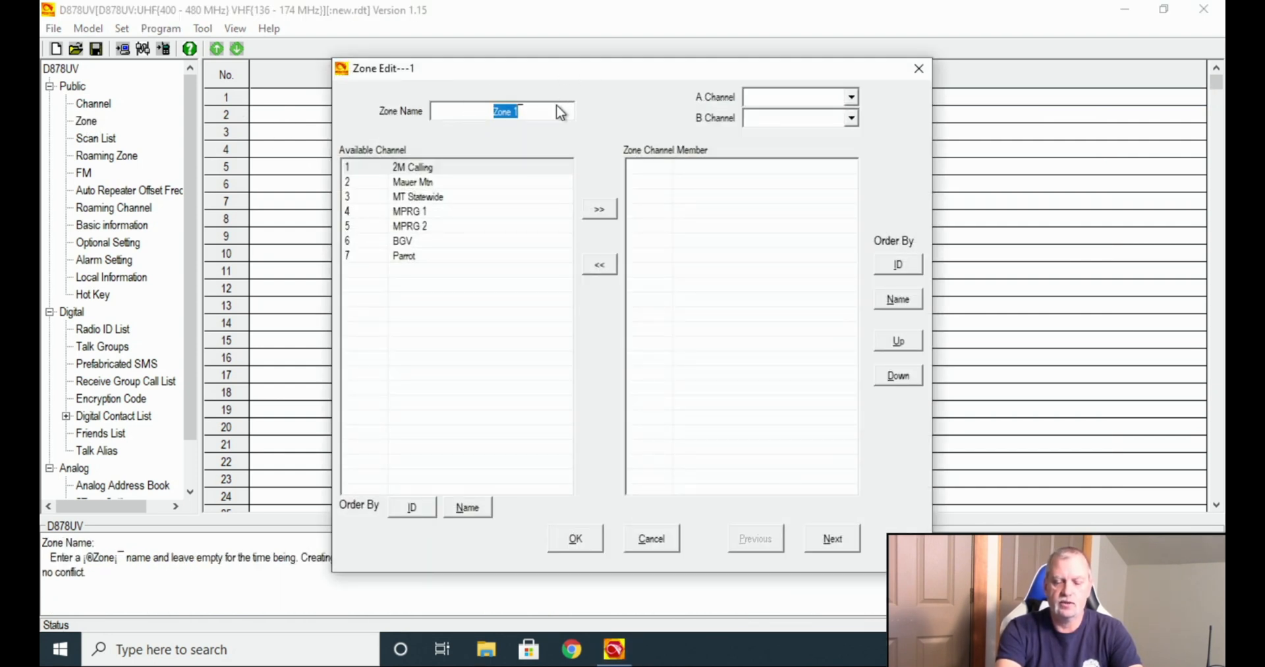
pyautogui.write('Dillon')
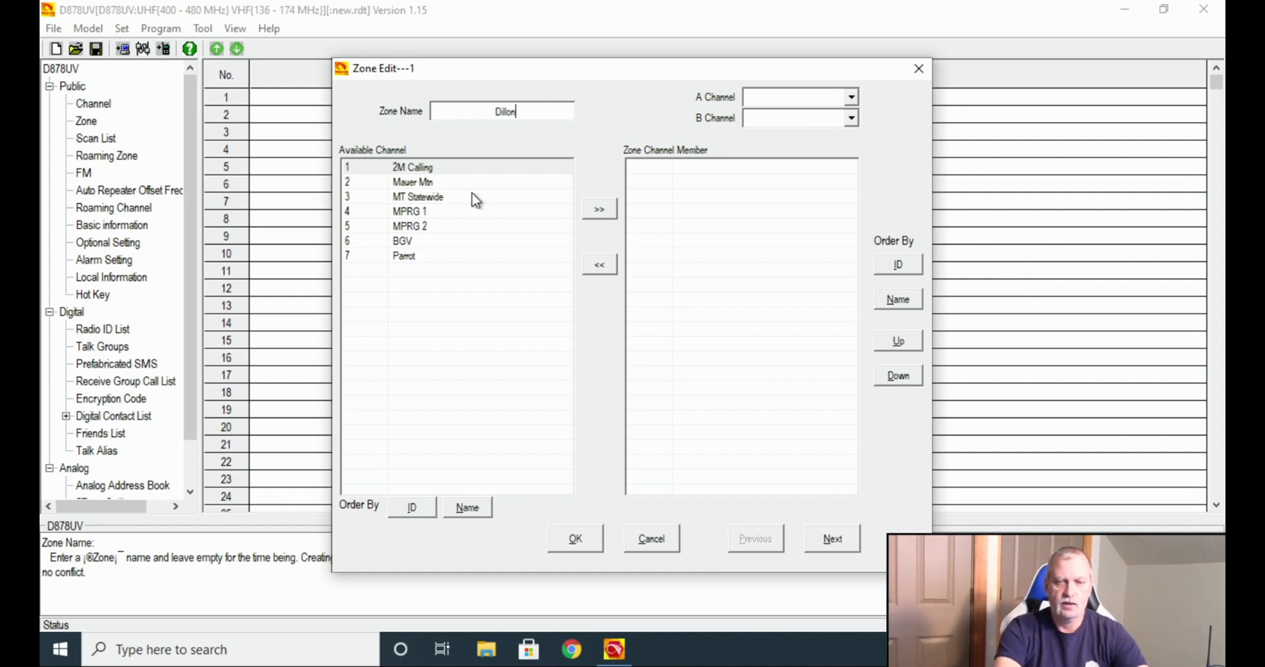
# Make 2M Calling the zone's only member, removing extra channels added by mistake.
pyautogui.click(438, 167)
pyautogui.click(597, 211)
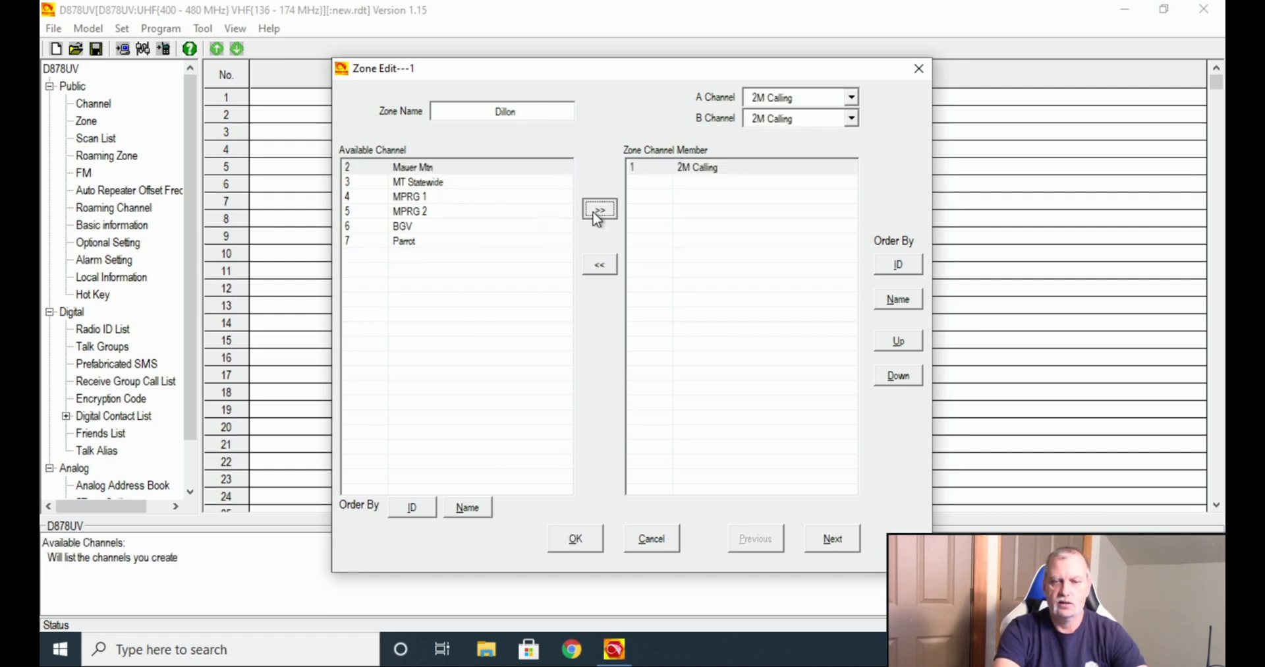
pyautogui.click(597, 210)
pyautogui.click(597, 211)
pyautogui.click(597, 211)
pyautogui.click(597, 211)
pyautogui.click(597, 211)
pyautogui.click(597, 210)
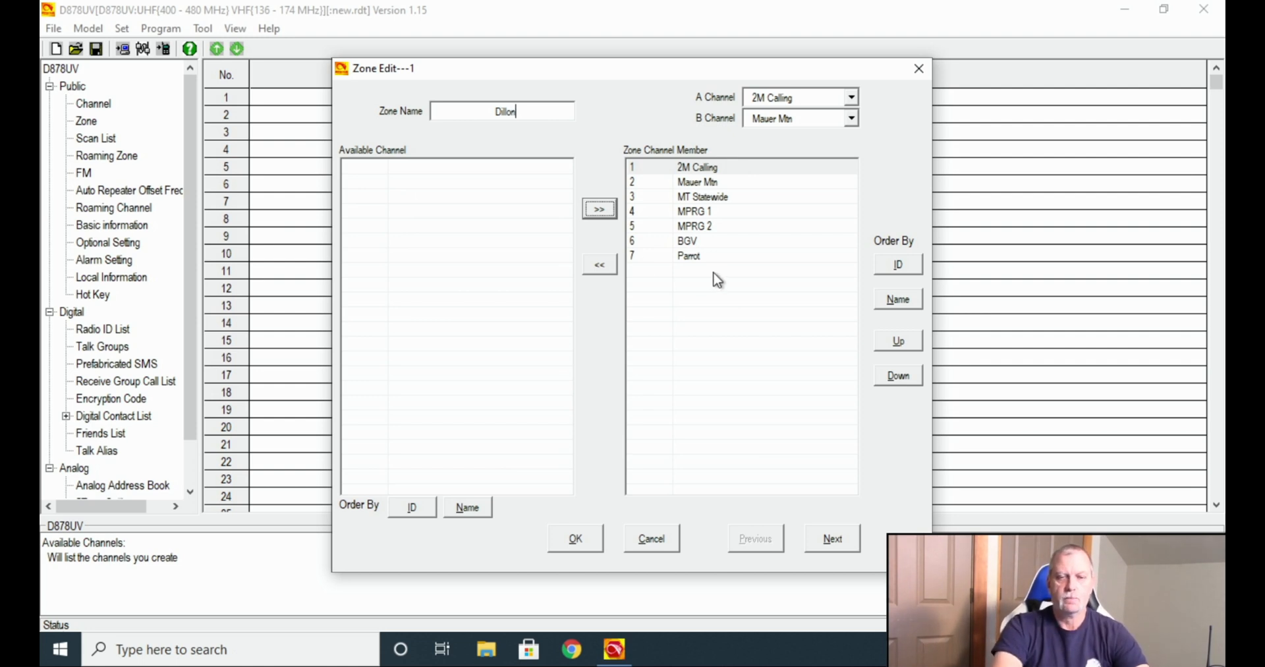
pyautogui.click(599, 263)
pyautogui.click(599, 263)
pyautogui.click(600, 264)
pyautogui.click(599, 263)
pyautogui.click(599, 264)
pyautogui.click(599, 264)
pyautogui.click(599, 264)
pyautogui.click(600, 263)
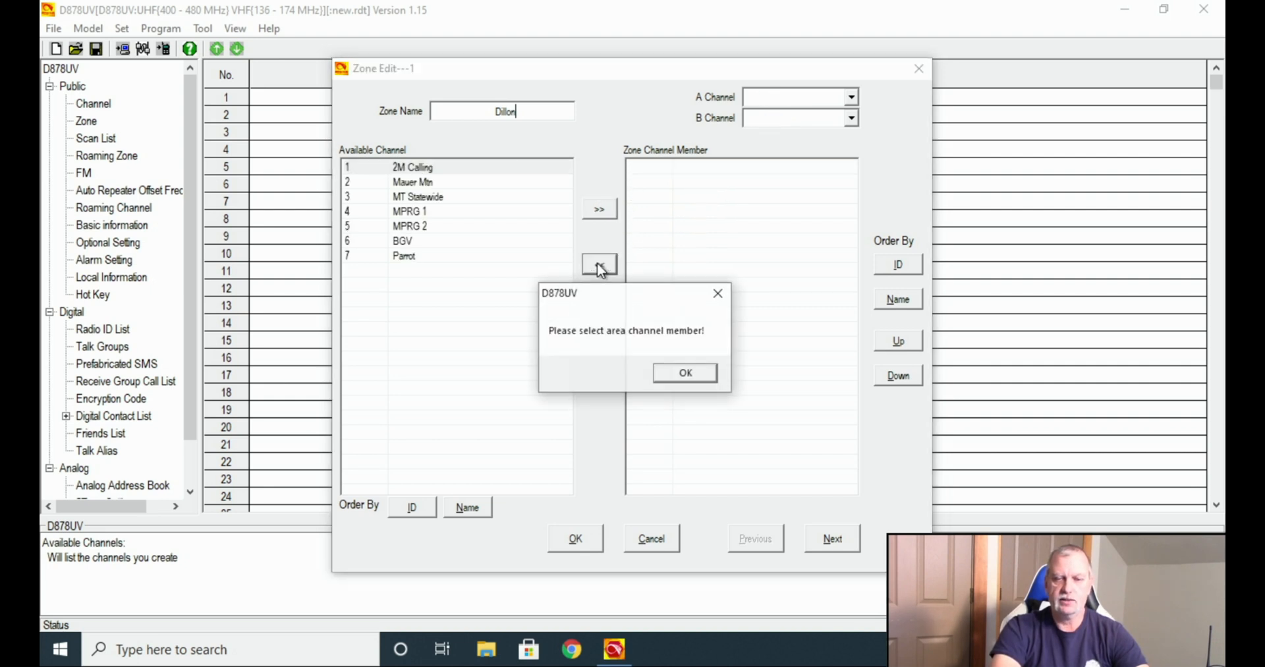
pyautogui.click(686, 374)
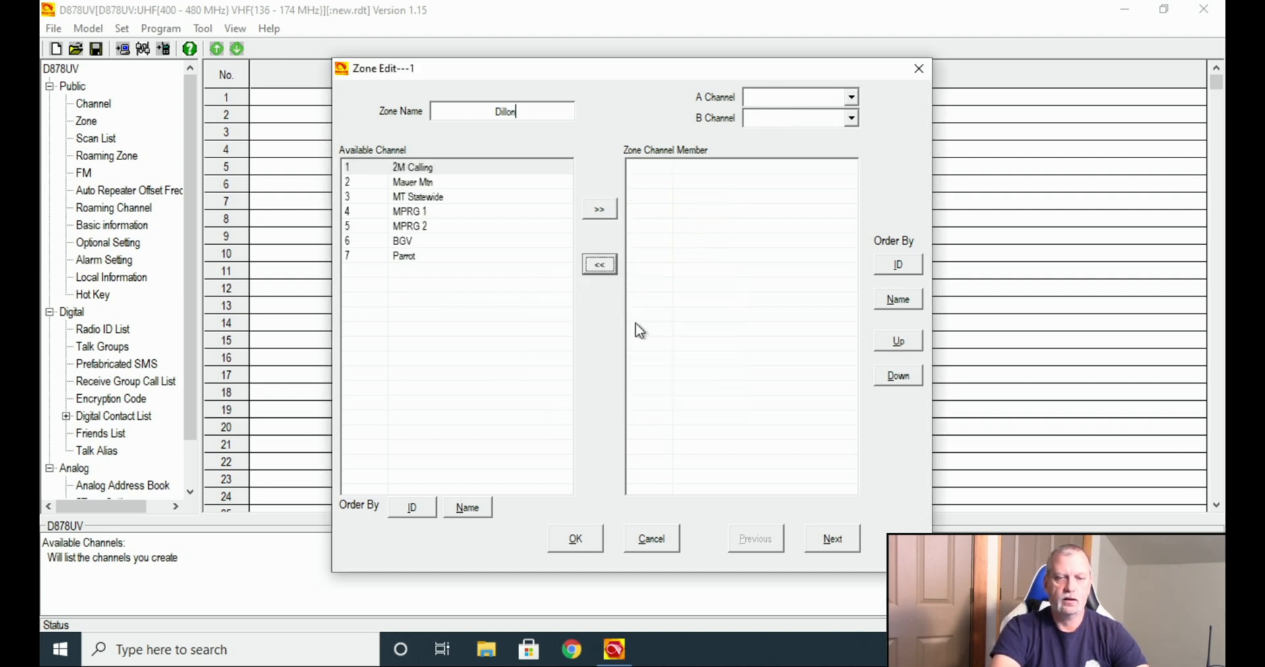
pyautogui.click(417, 169)
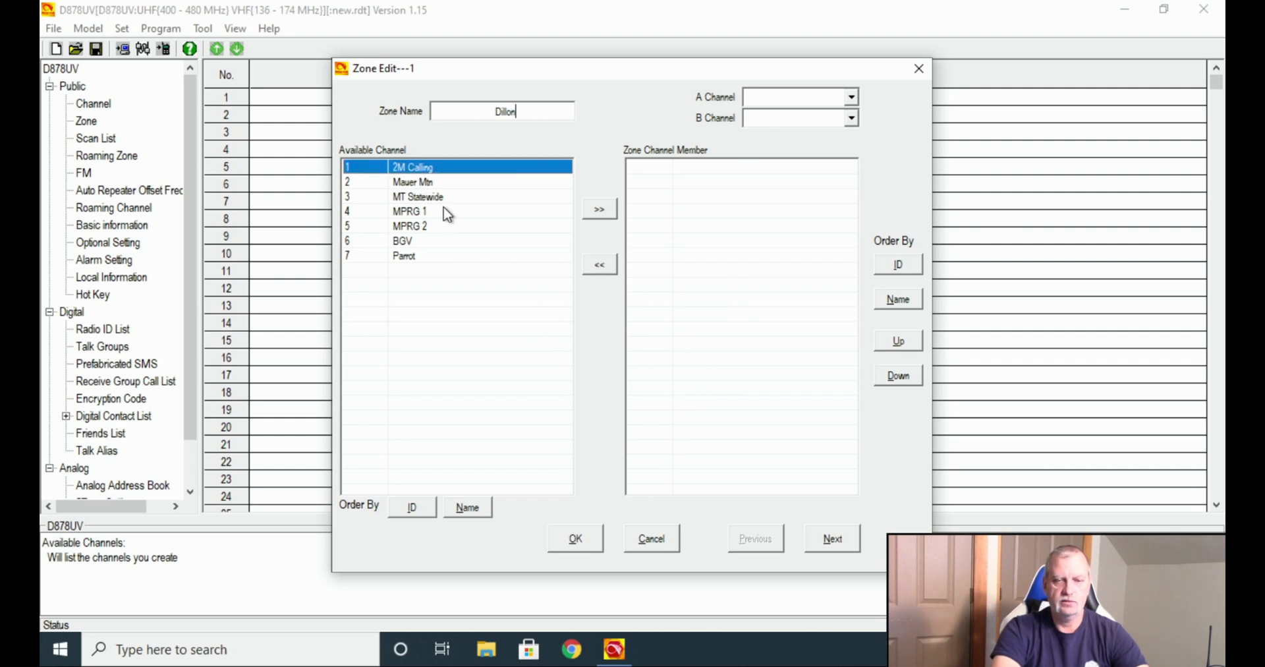
pyautogui.click(603, 211)
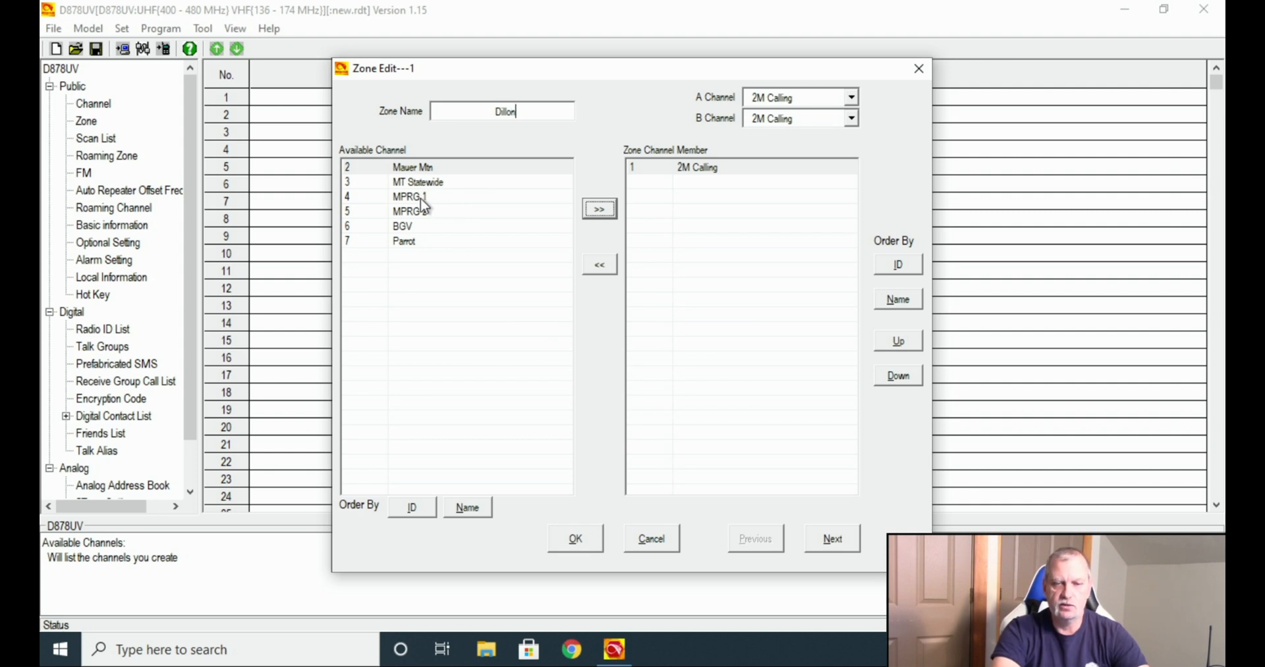
# Add MPRG 1, MPRG 2 and Mauer Mtn to the Dillon zone.
pyautogui.click(422, 198)
pyautogui.click(599, 209)
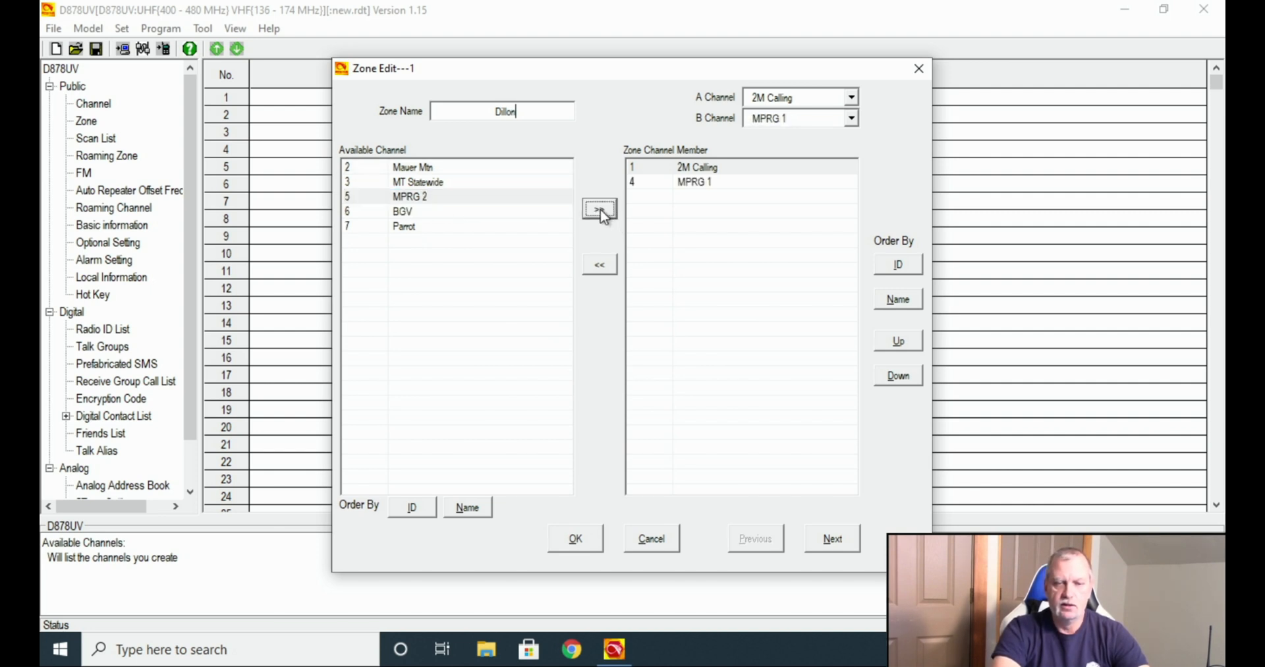
pyautogui.click(485, 197)
pyautogui.click(599, 209)
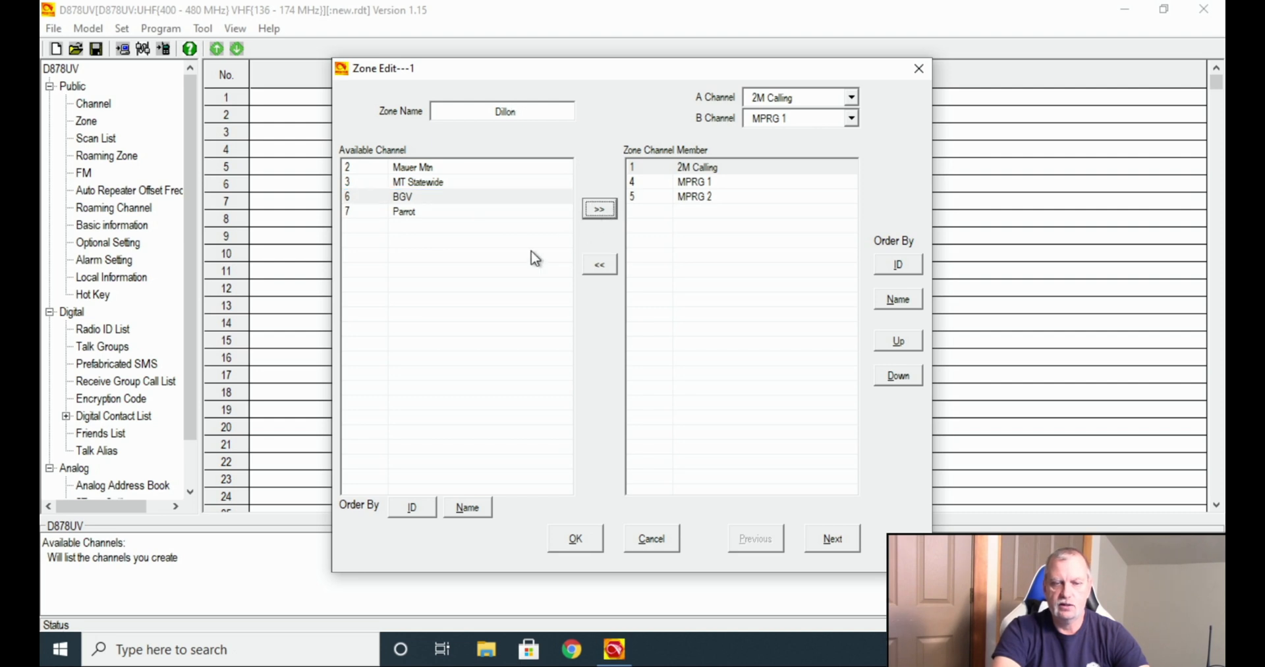
pyautogui.click(413, 170)
pyautogui.click(599, 209)
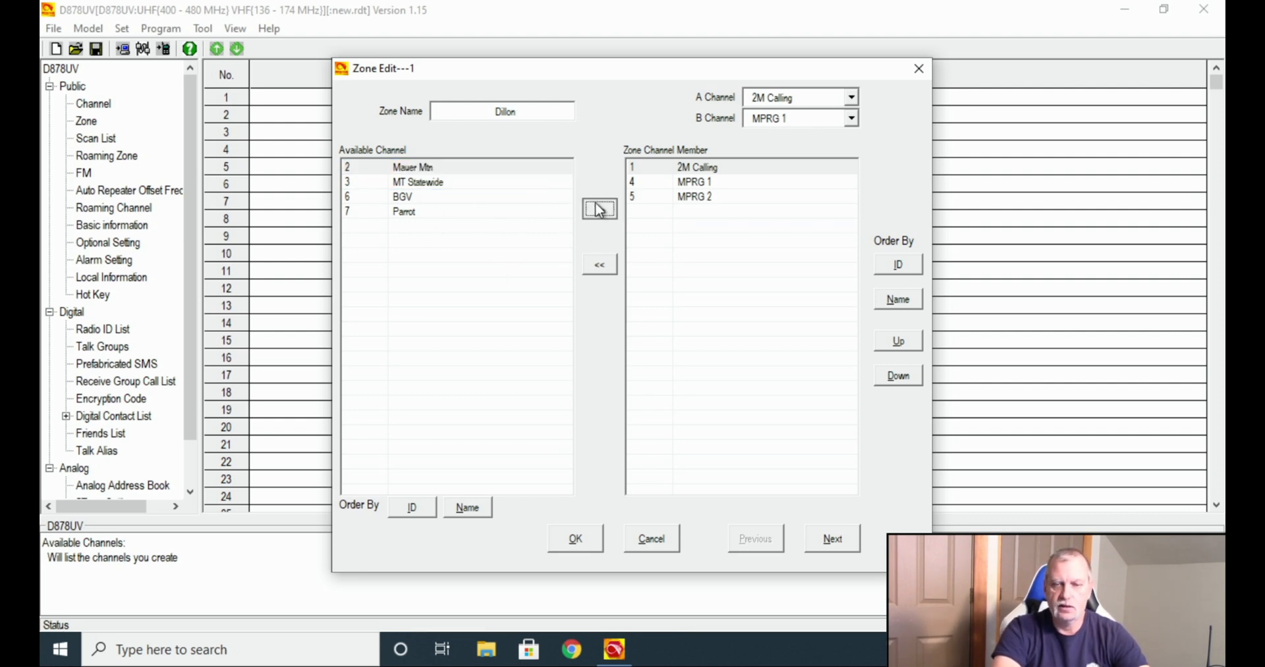
# Add MT Statewide, BGV and Parrot, completing all seven zone channels.
pyautogui.click(458, 173)
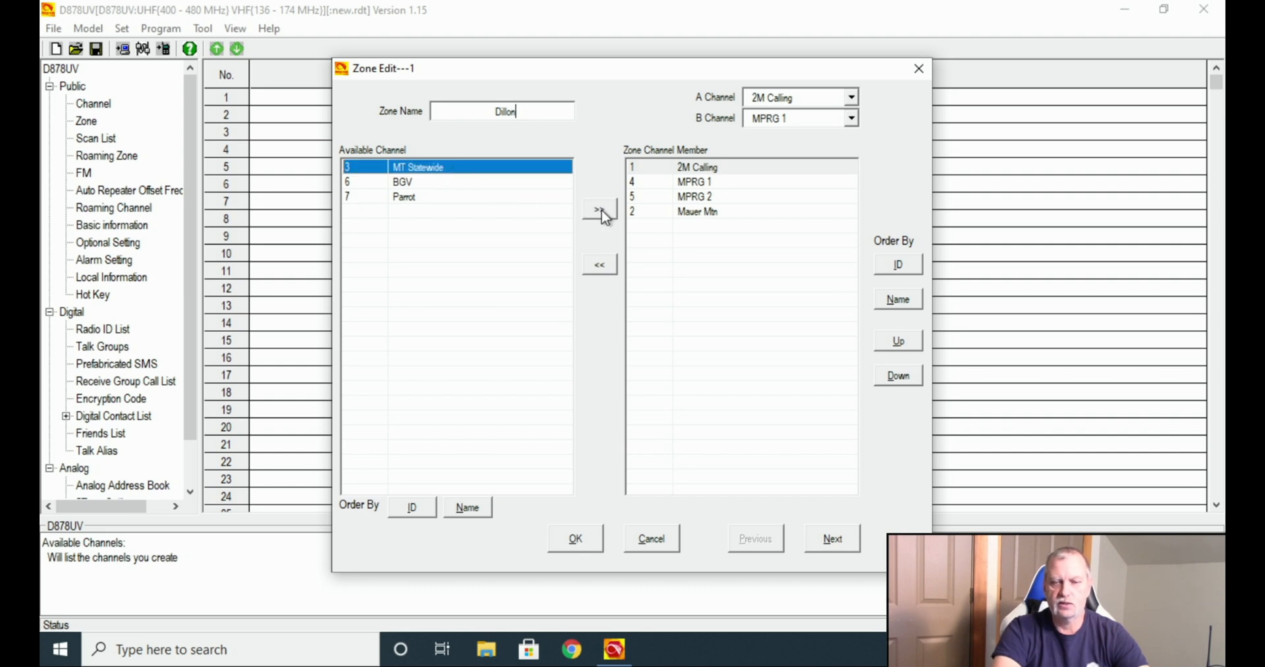
pyautogui.click(600, 210)
pyautogui.click(458, 169)
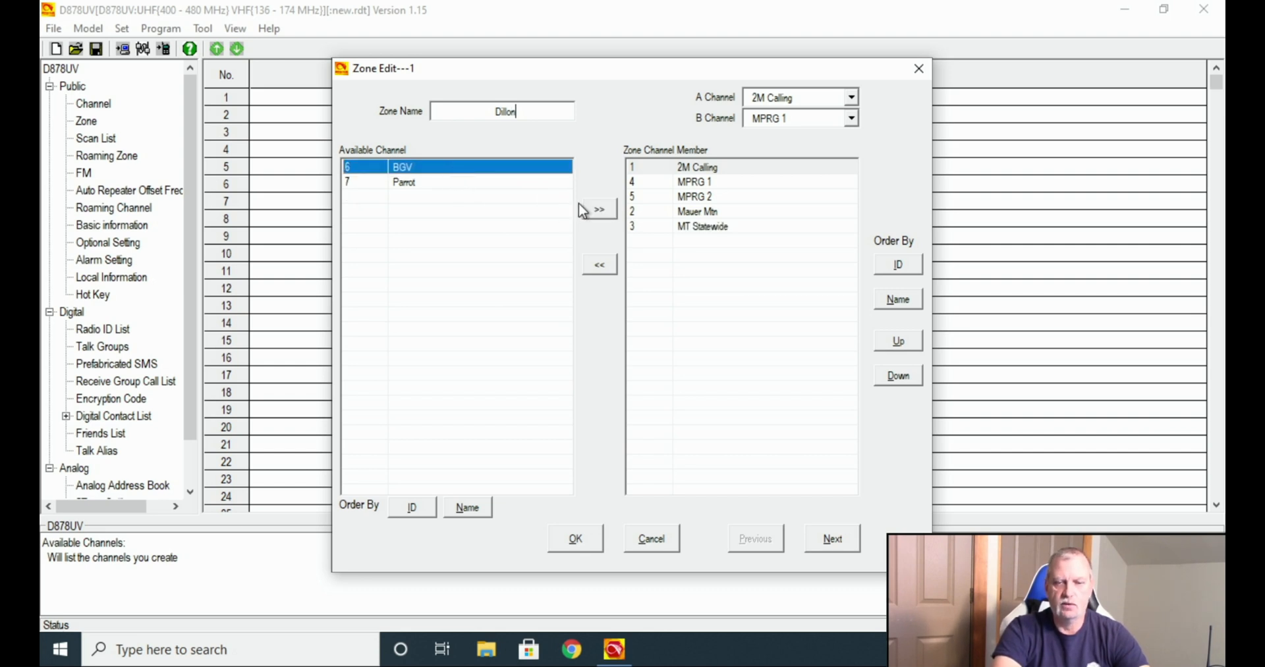
pyautogui.click(604, 209)
pyautogui.click(469, 172)
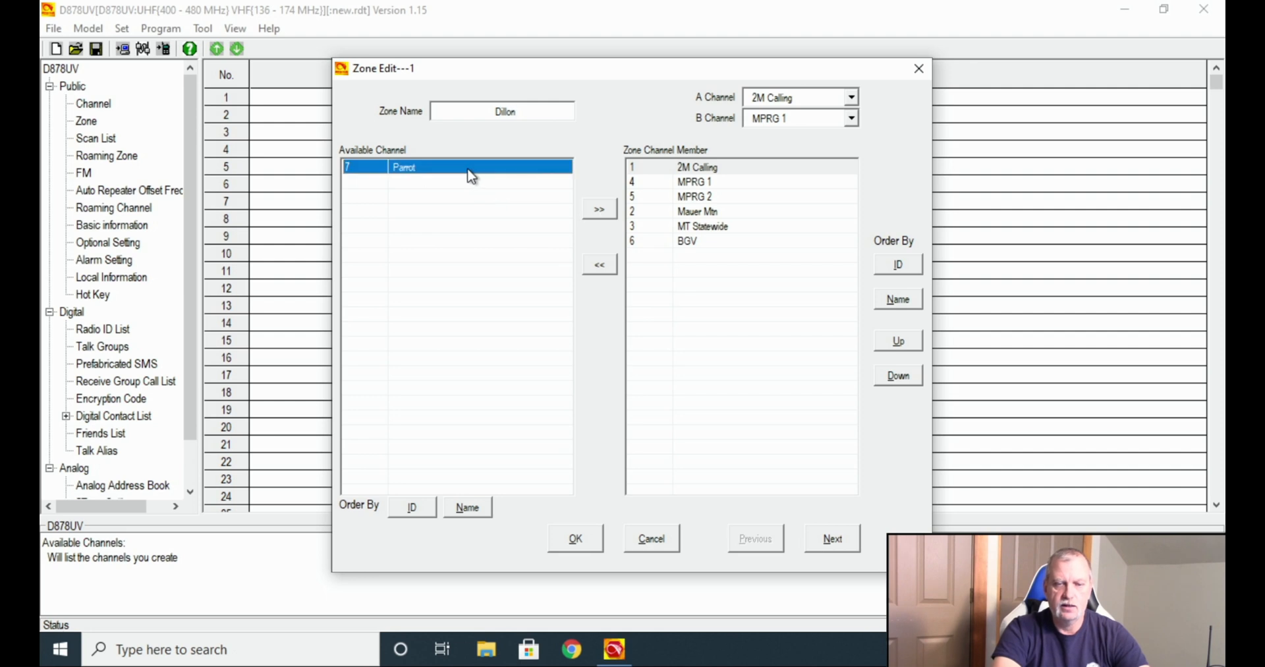
pyautogui.click(597, 212)
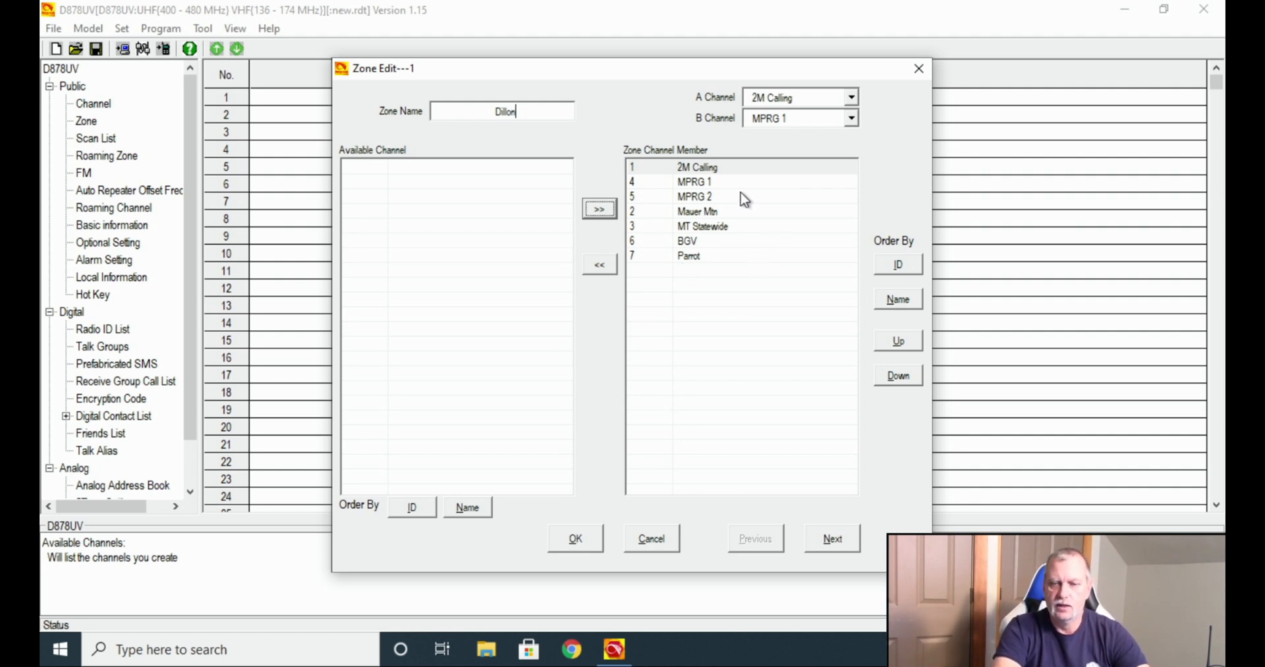
pyautogui.click(700, 212)
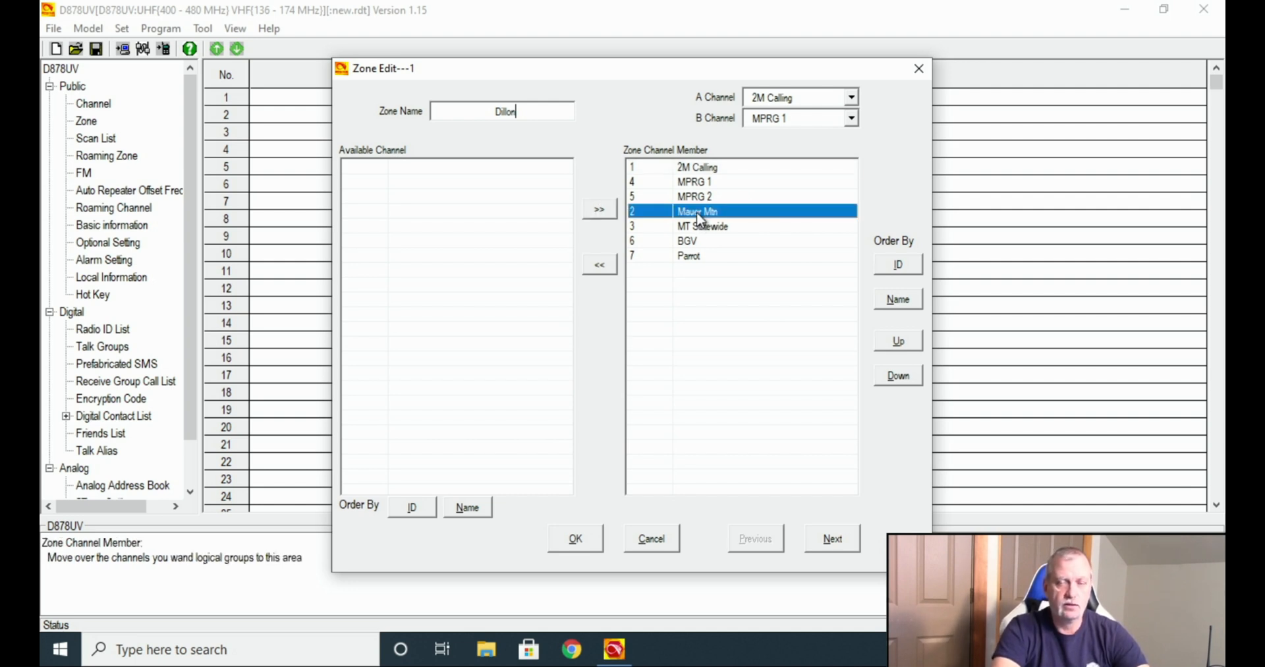
# Place Mauer Mtn second after 2M Calling and save the Dillon zone.
pyautogui.click(899, 340)
pyautogui.click(899, 340)
pyautogui.click(899, 340)
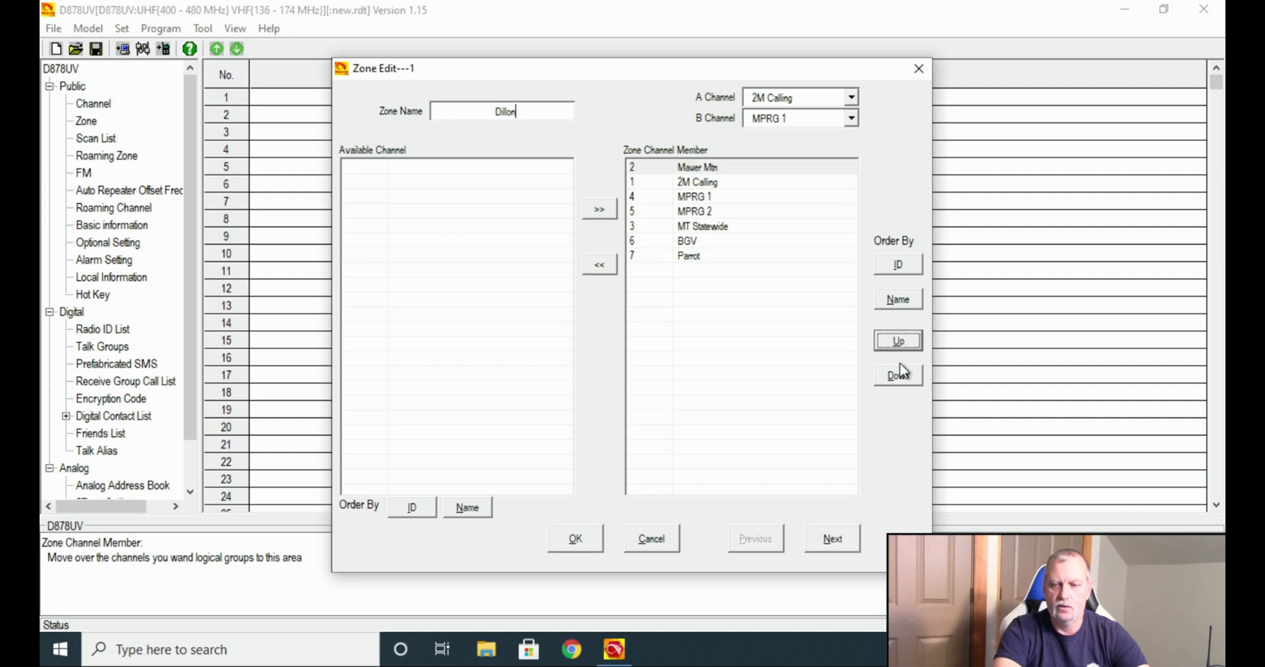
pyautogui.click(901, 376)
pyautogui.click(901, 376)
pyautogui.click(902, 376)
pyautogui.click(901, 375)
pyautogui.click(902, 375)
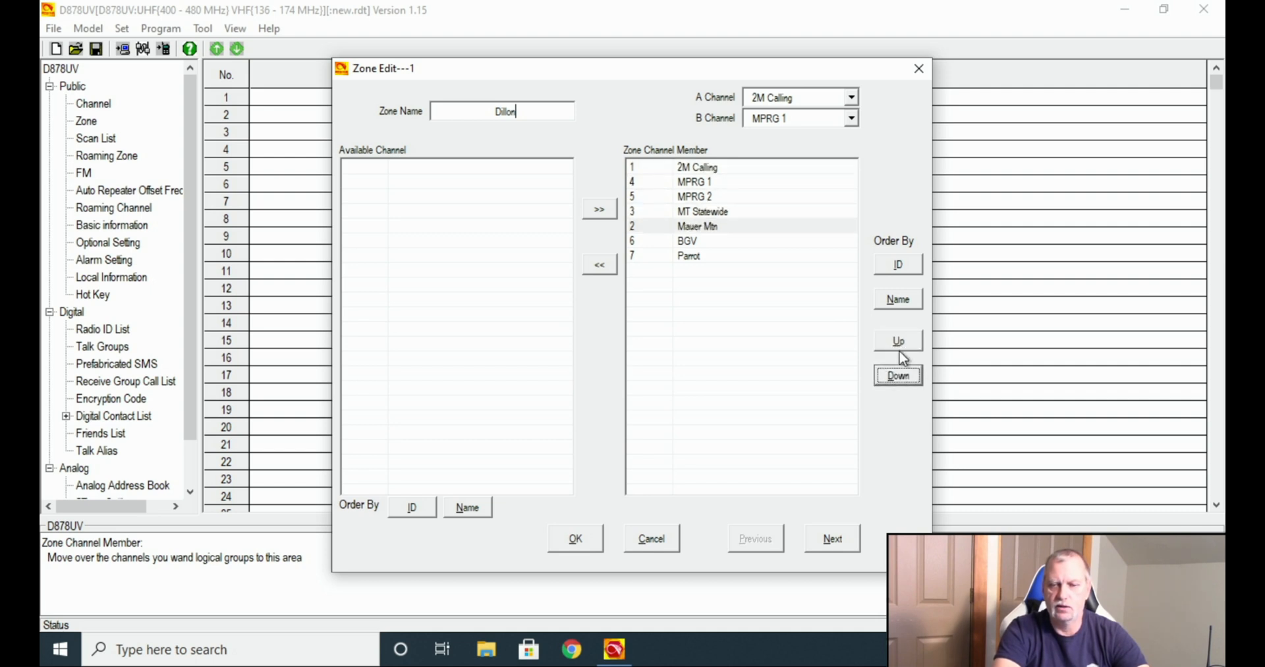
pyautogui.click(900, 343)
pyautogui.click(900, 344)
pyautogui.click(900, 343)
pyautogui.click(900, 344)
pyautogui.click(898, 373)
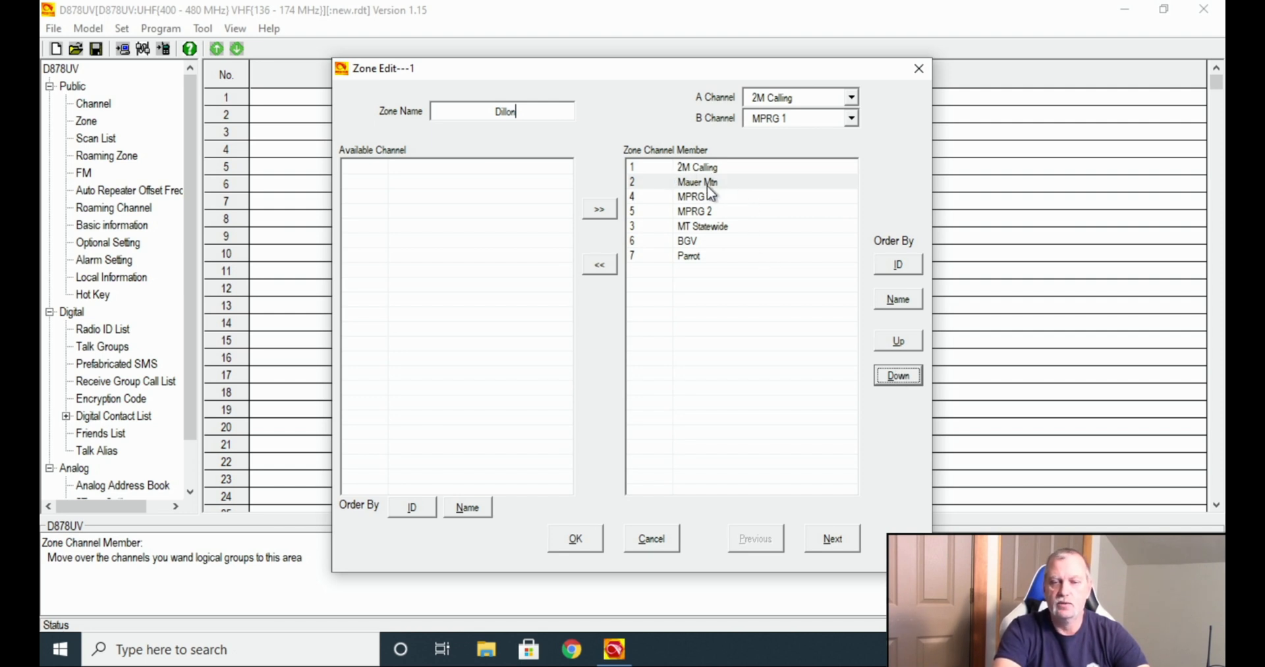
pyautogui.click(733, 187)
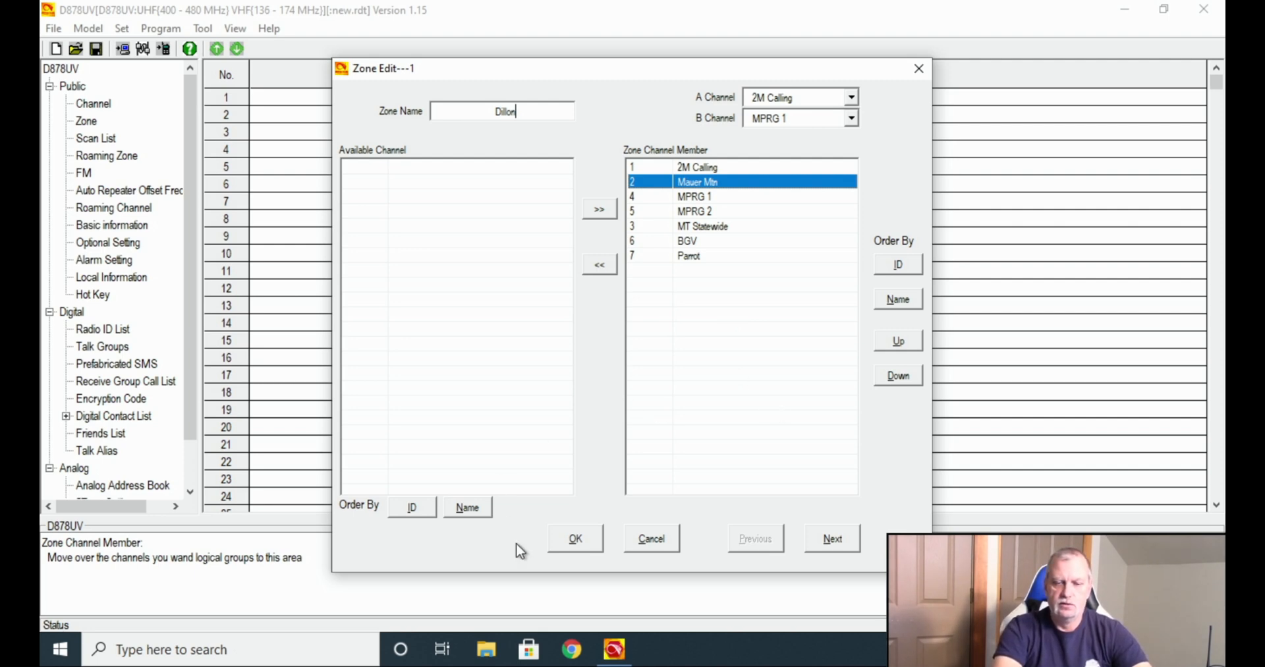
pyautogui.click(577, 541)
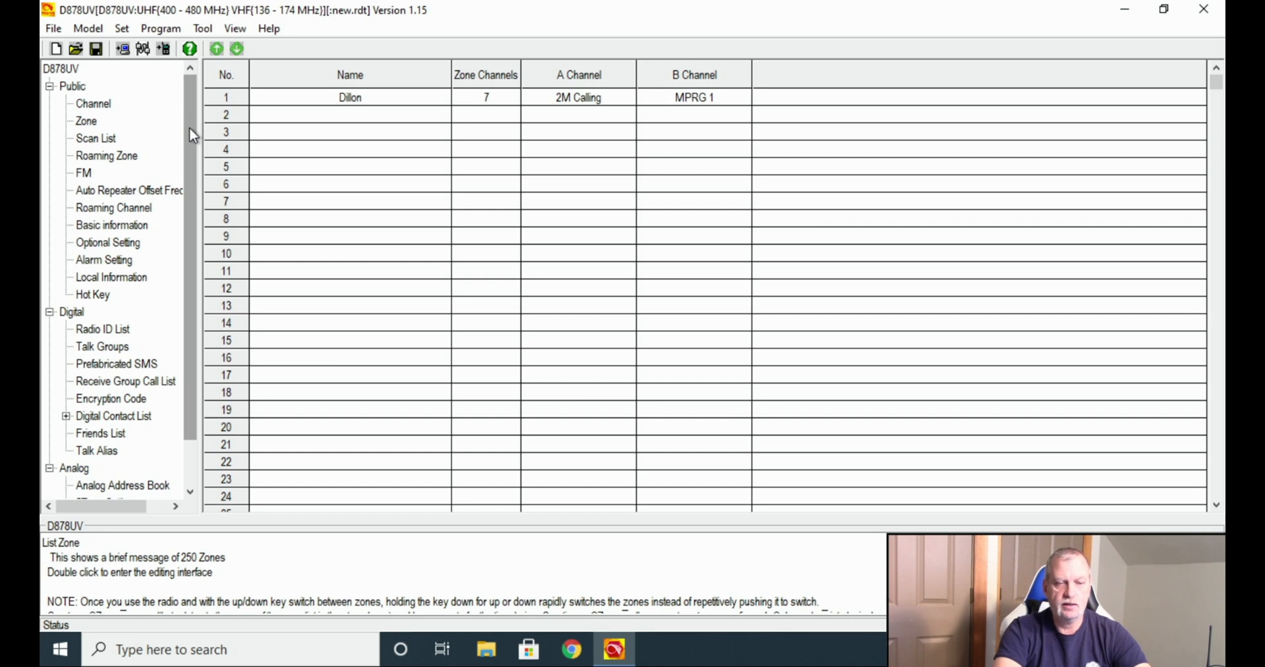
pyautogui.moveTo(189, 127); pyautogui.dragTo(188, 196)
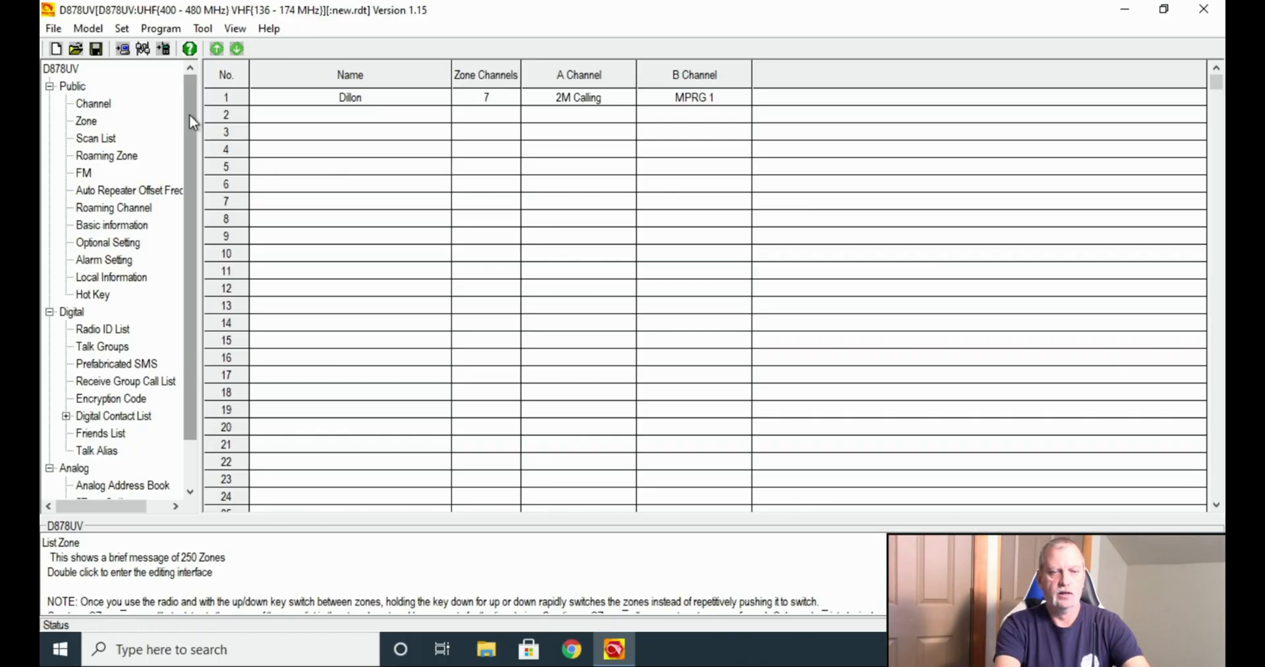
# Keep COM3 as the port and attempt writing the Other Data, dismissing the port error.
pyautogui.click(143, 48)
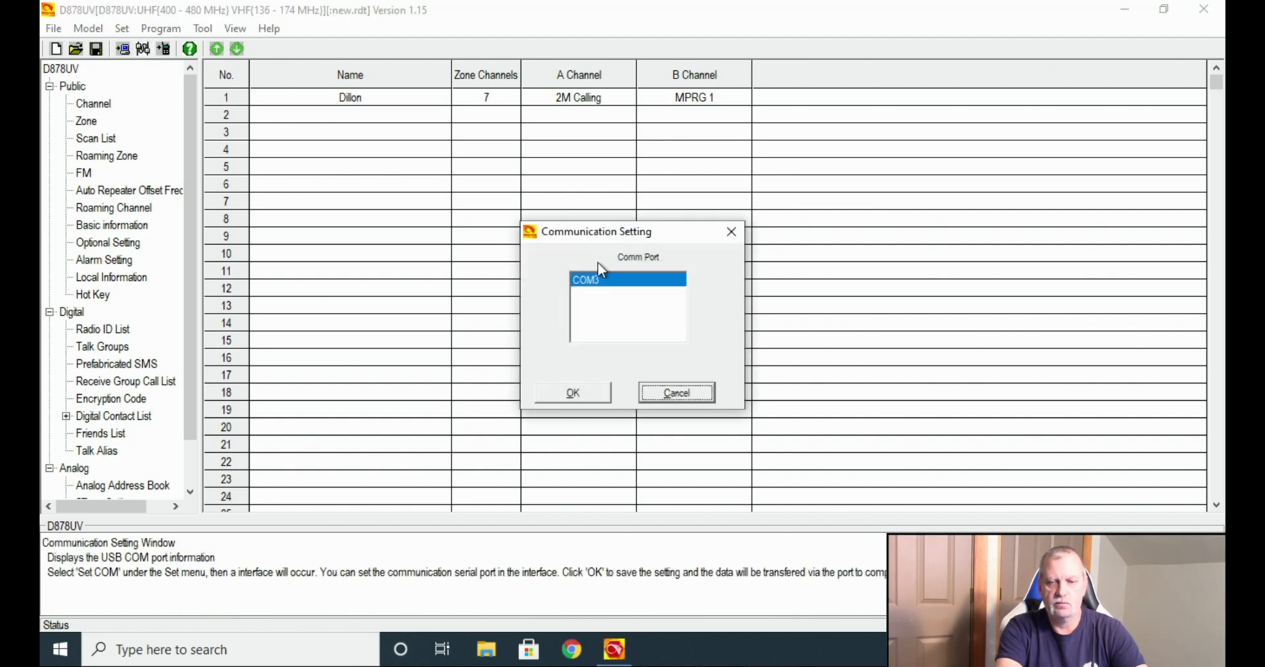
pyautogui.click(574, 393)
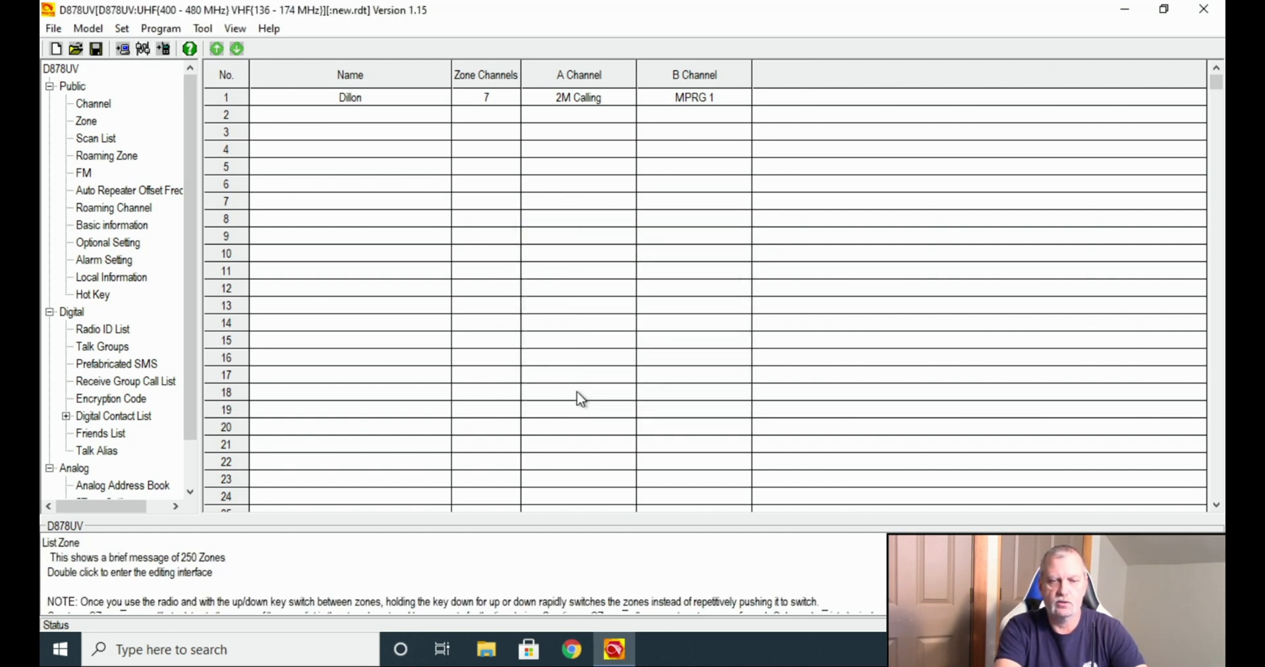
pyautogui.click(165, 53)
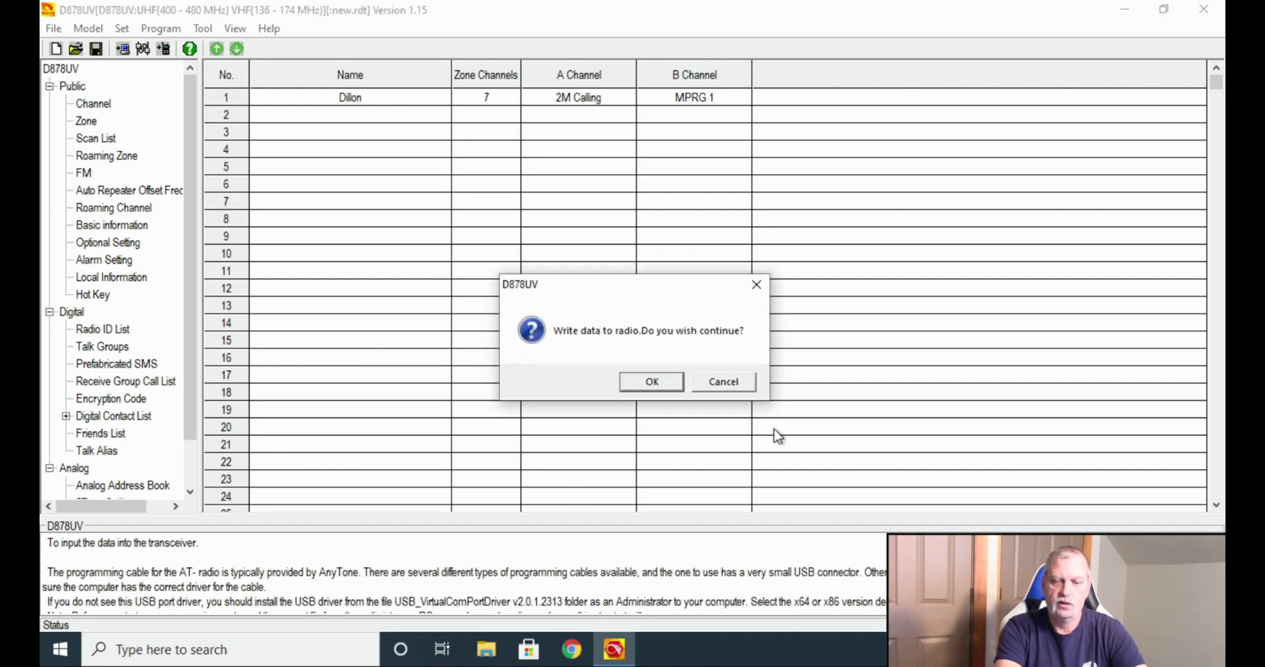
pyautogui.click(637, 387)
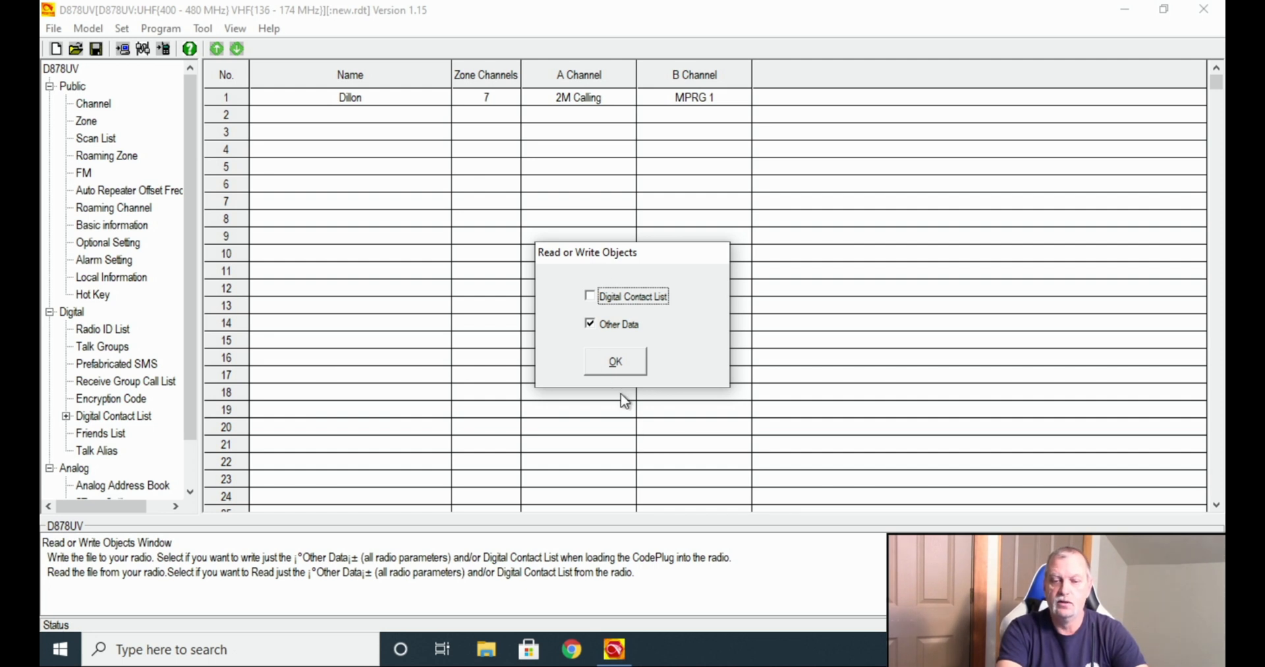
pyautogui.click(615, 361)
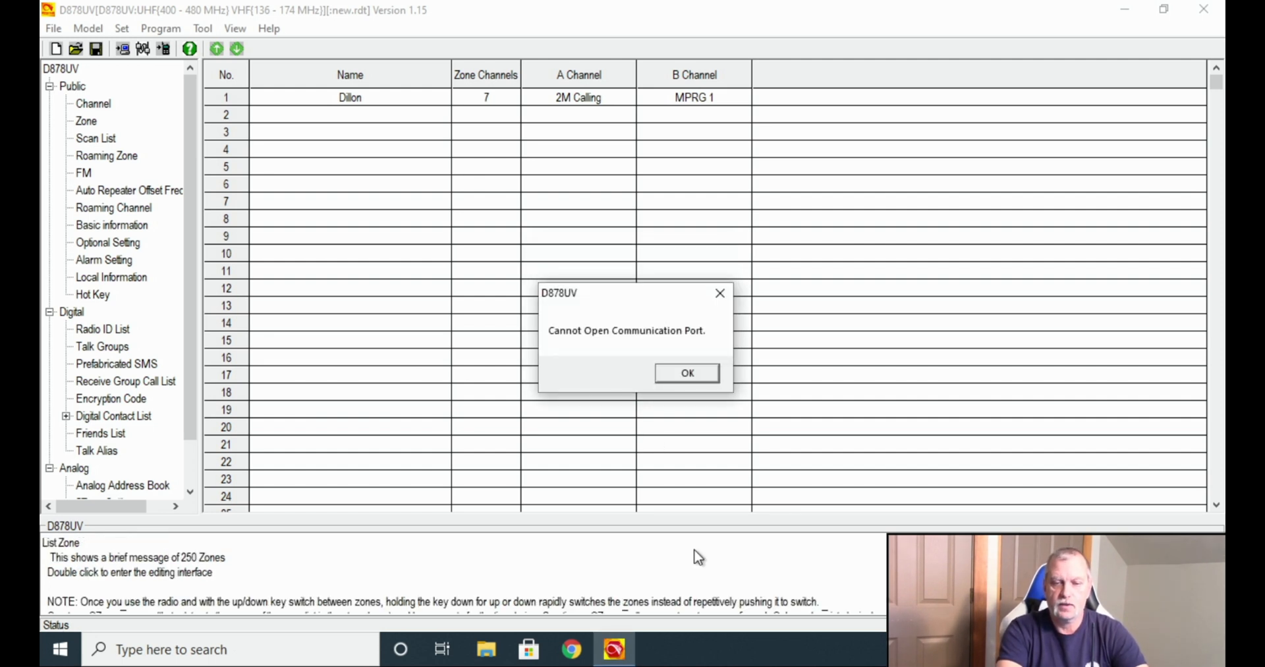
pyautogui.click(697, 374)
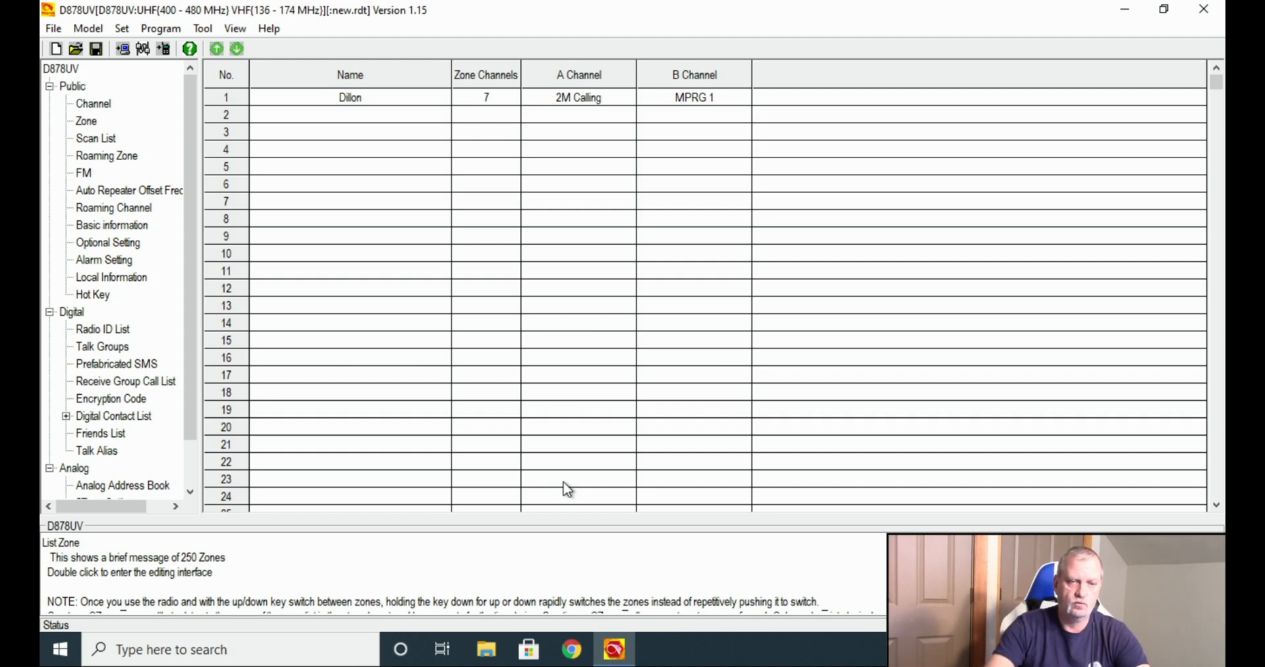
# Retry writing the Other Data to the radio until Write Data Completed is reported.
pyautogui.click(164, 50)
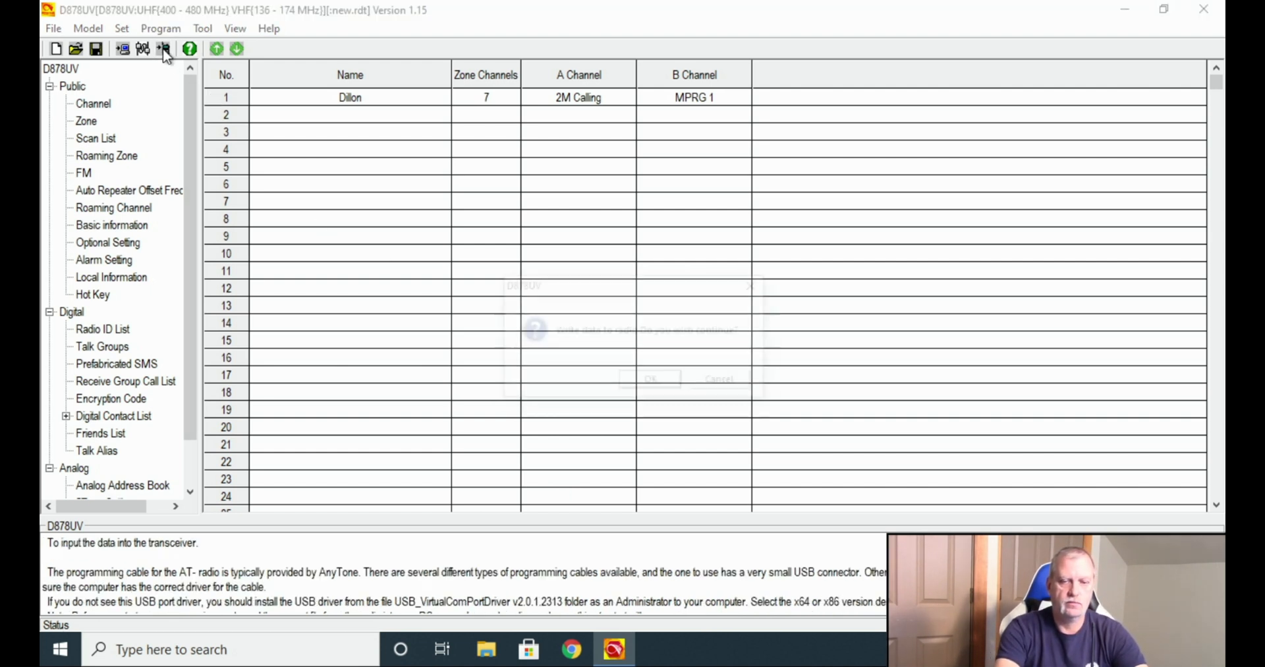
pyautogui.click(648, 387)
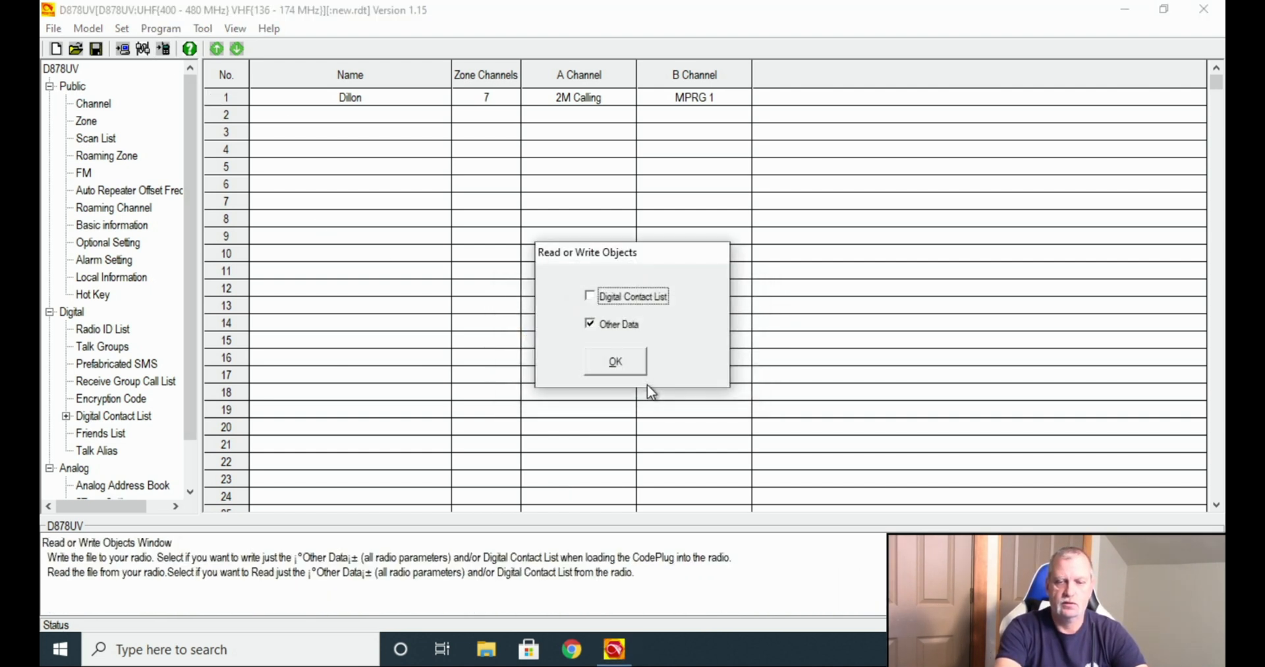
pyautogui.click(615, 362)
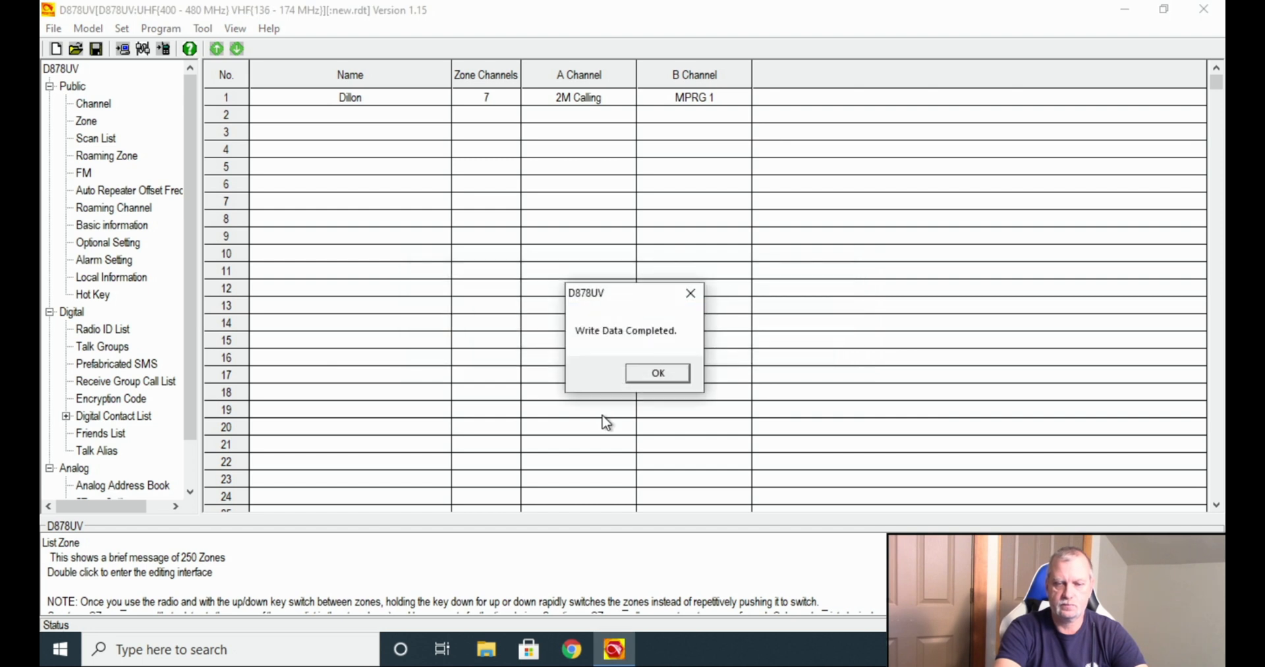
pyautogui.click(645, 372)
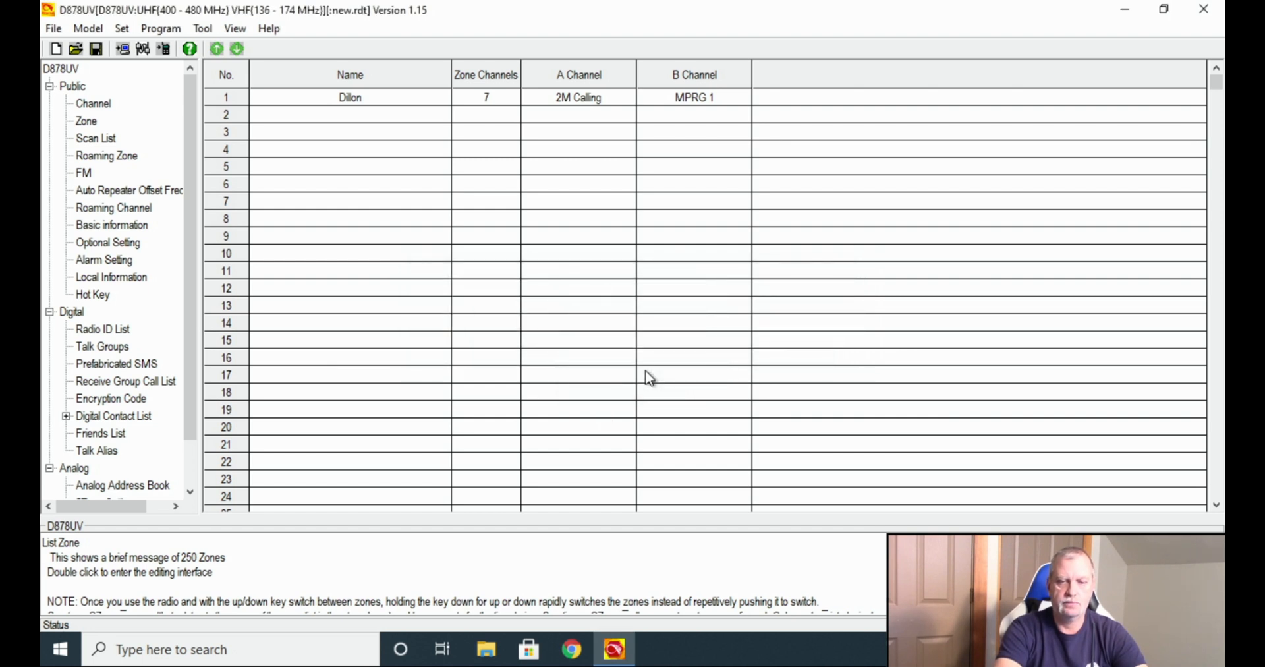